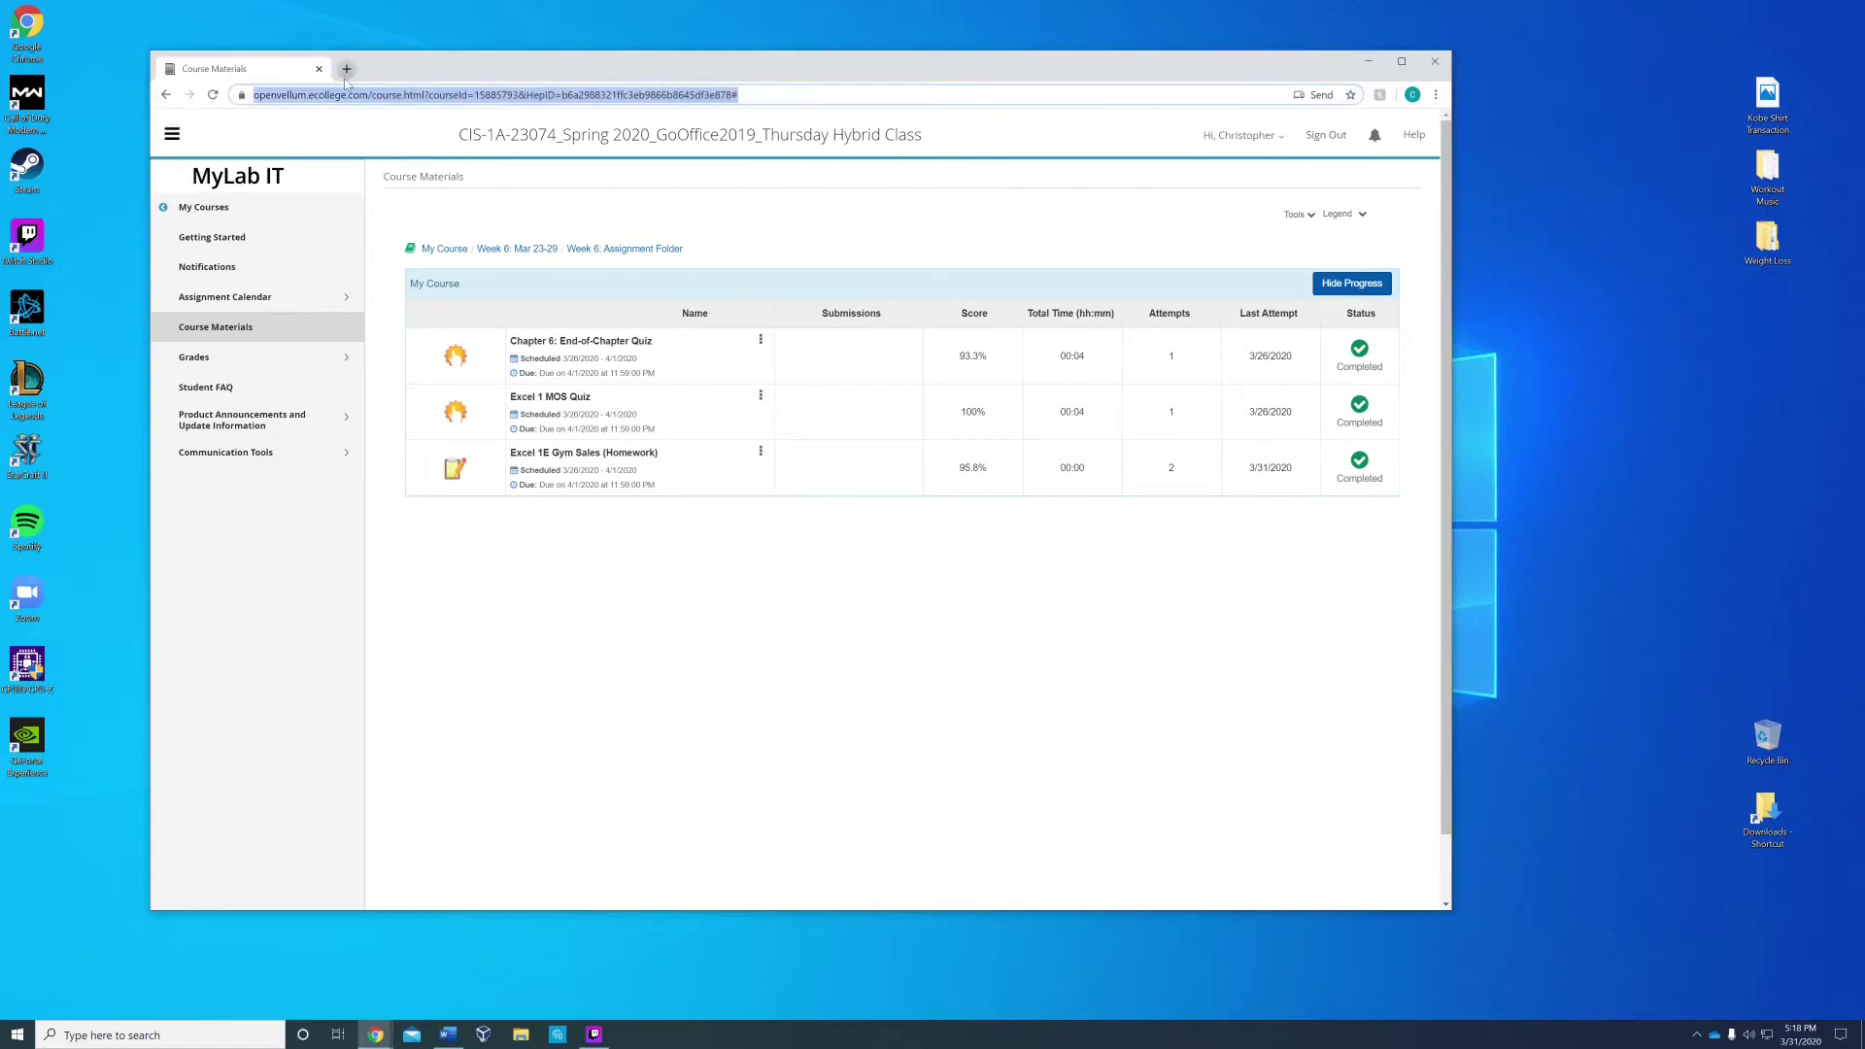
# Reopen the Pearson sign-in page in a new tab, skip the pop-up notice, and sign in.
pyautogui.click(346, 68)
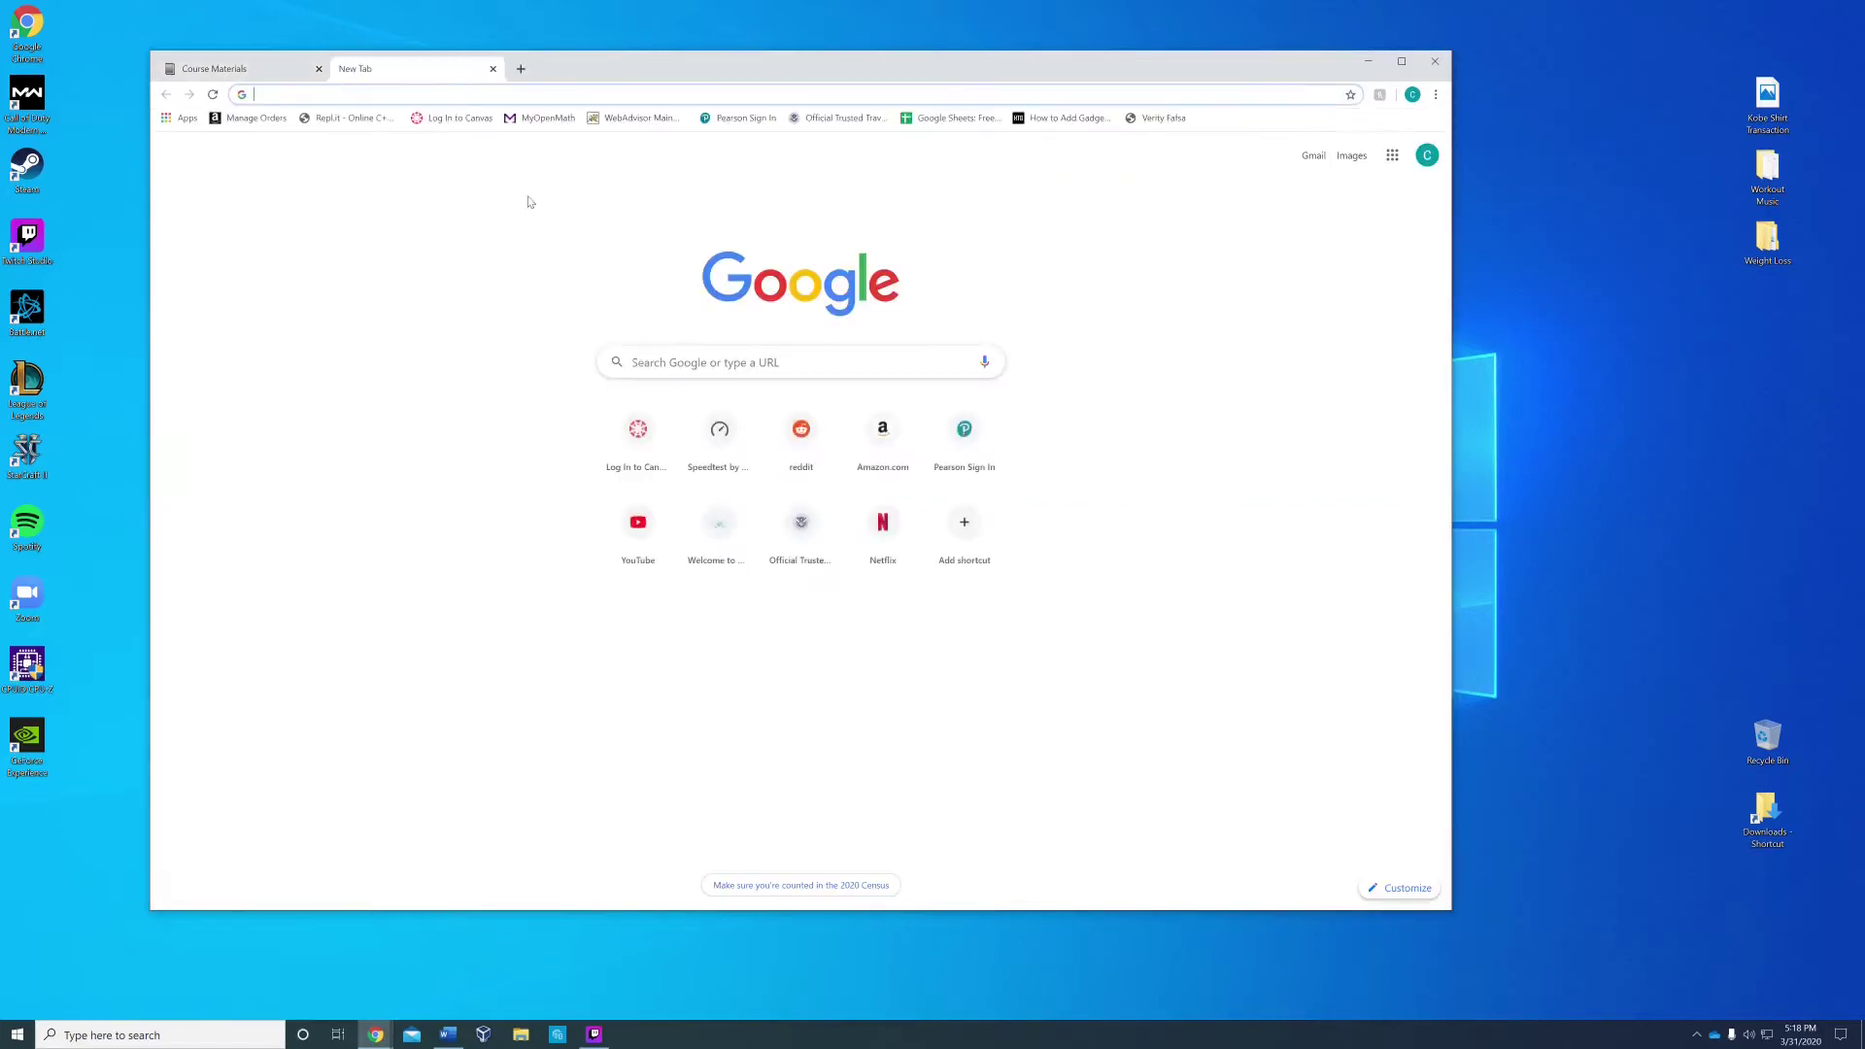
pyautogui.click(711, 121)
pyautogui.click(328, 73)
pyautogui.click(319, 69)
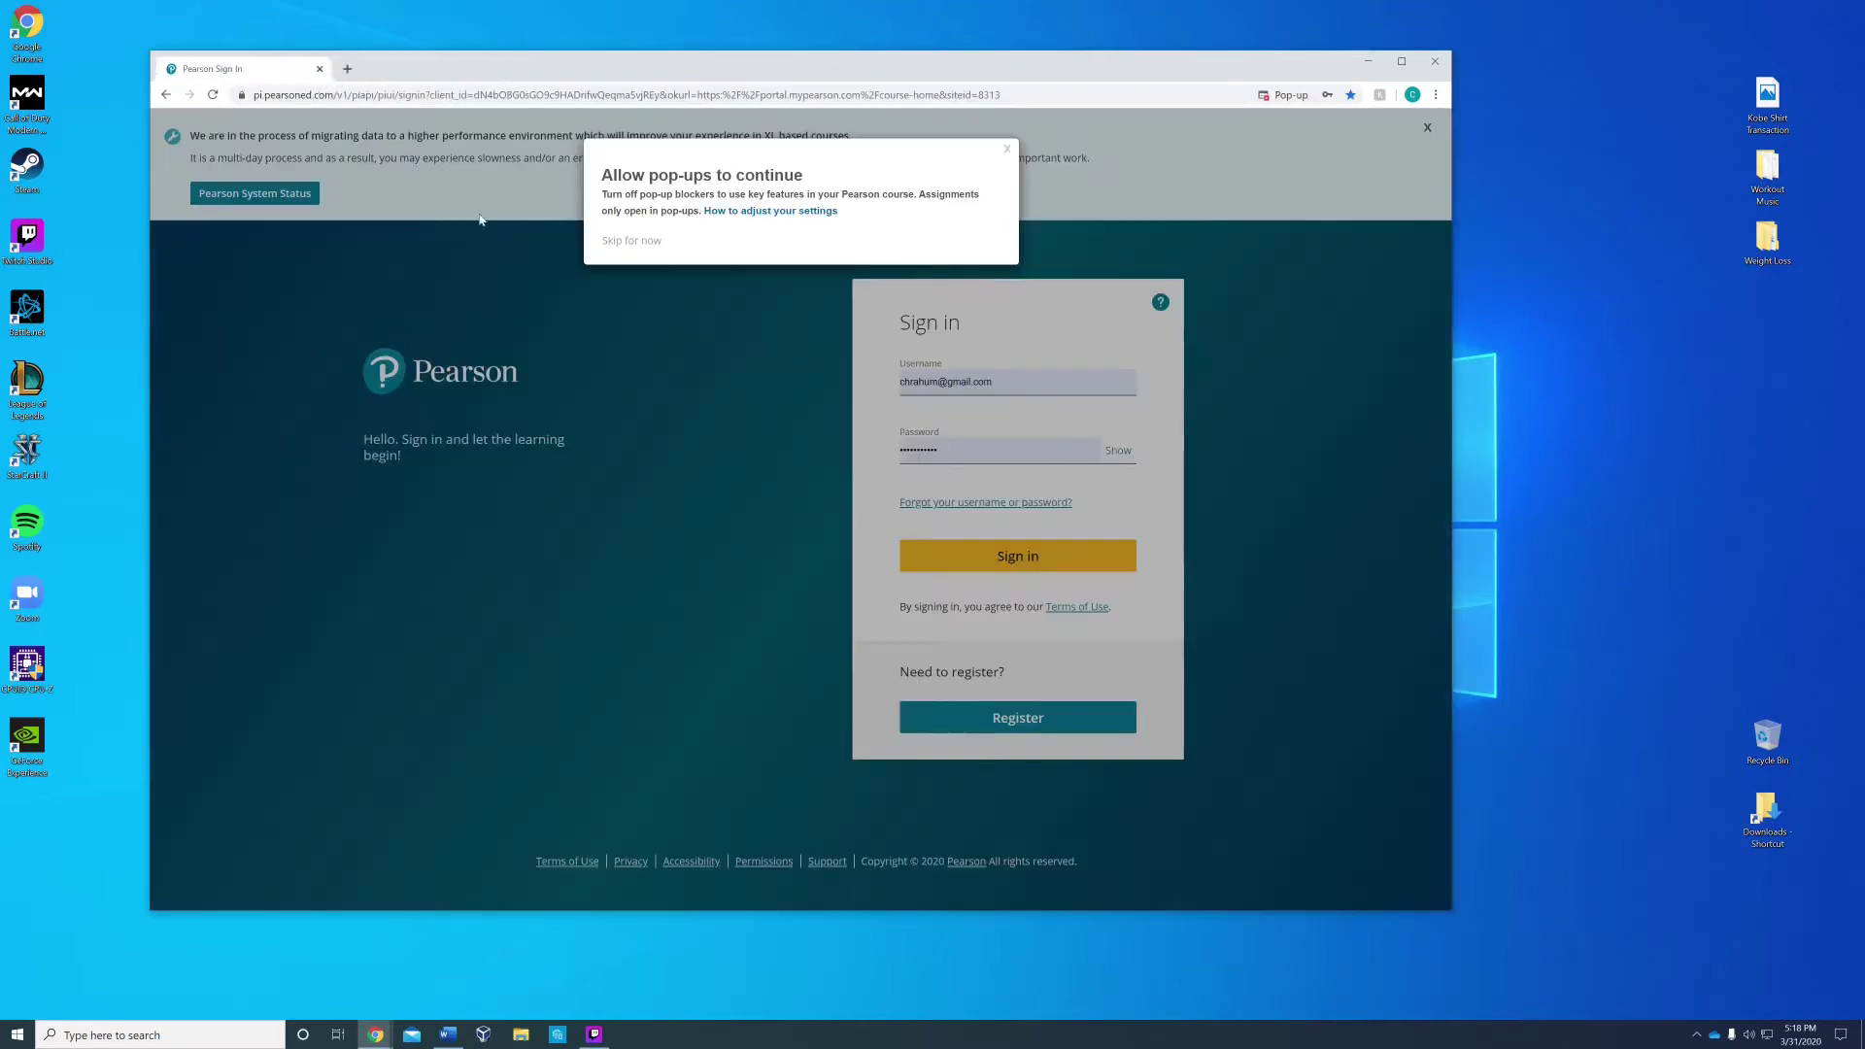
pyautogui.click(633, 248)
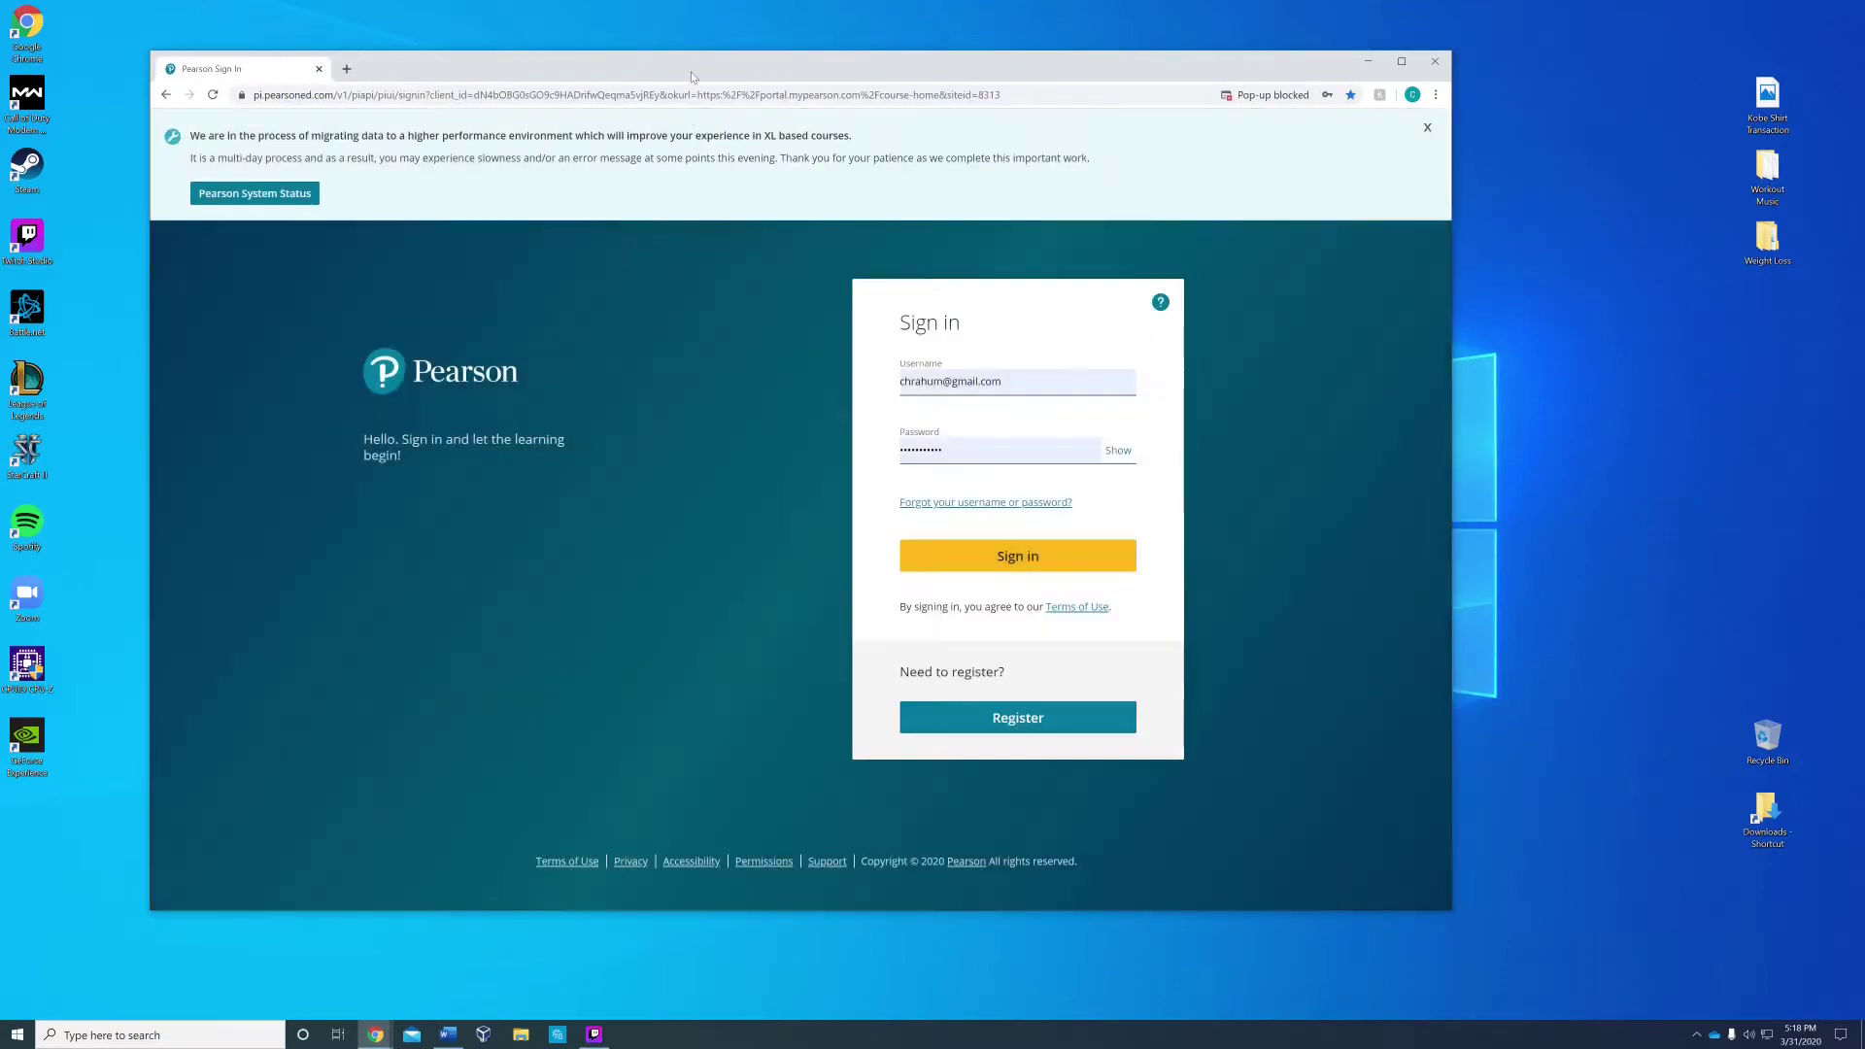
pyautogui.press('super+Up')
pyautogui.click(1201, 509)
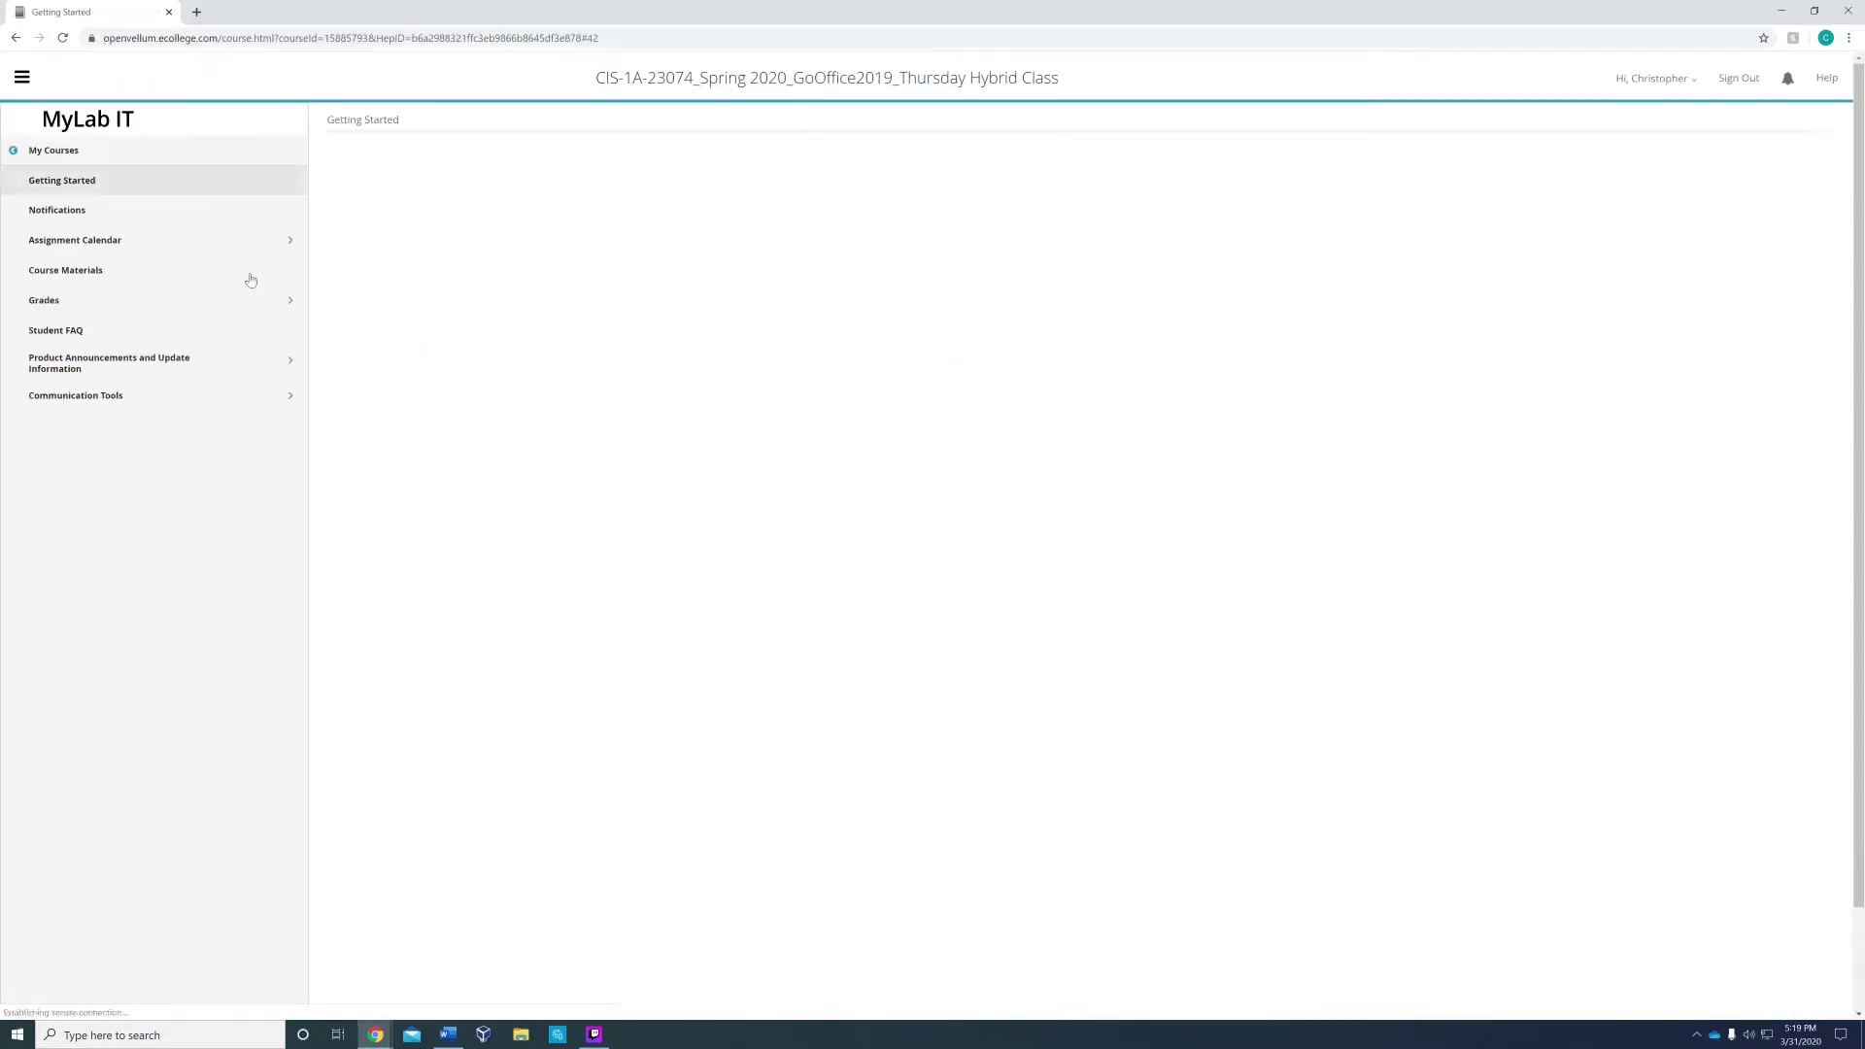
# Go through Course Materials > Week 6 > Week 6 Assignment Folder to Excel 1E Gym Sales (Homework).
pyautogui.click(191, 272)
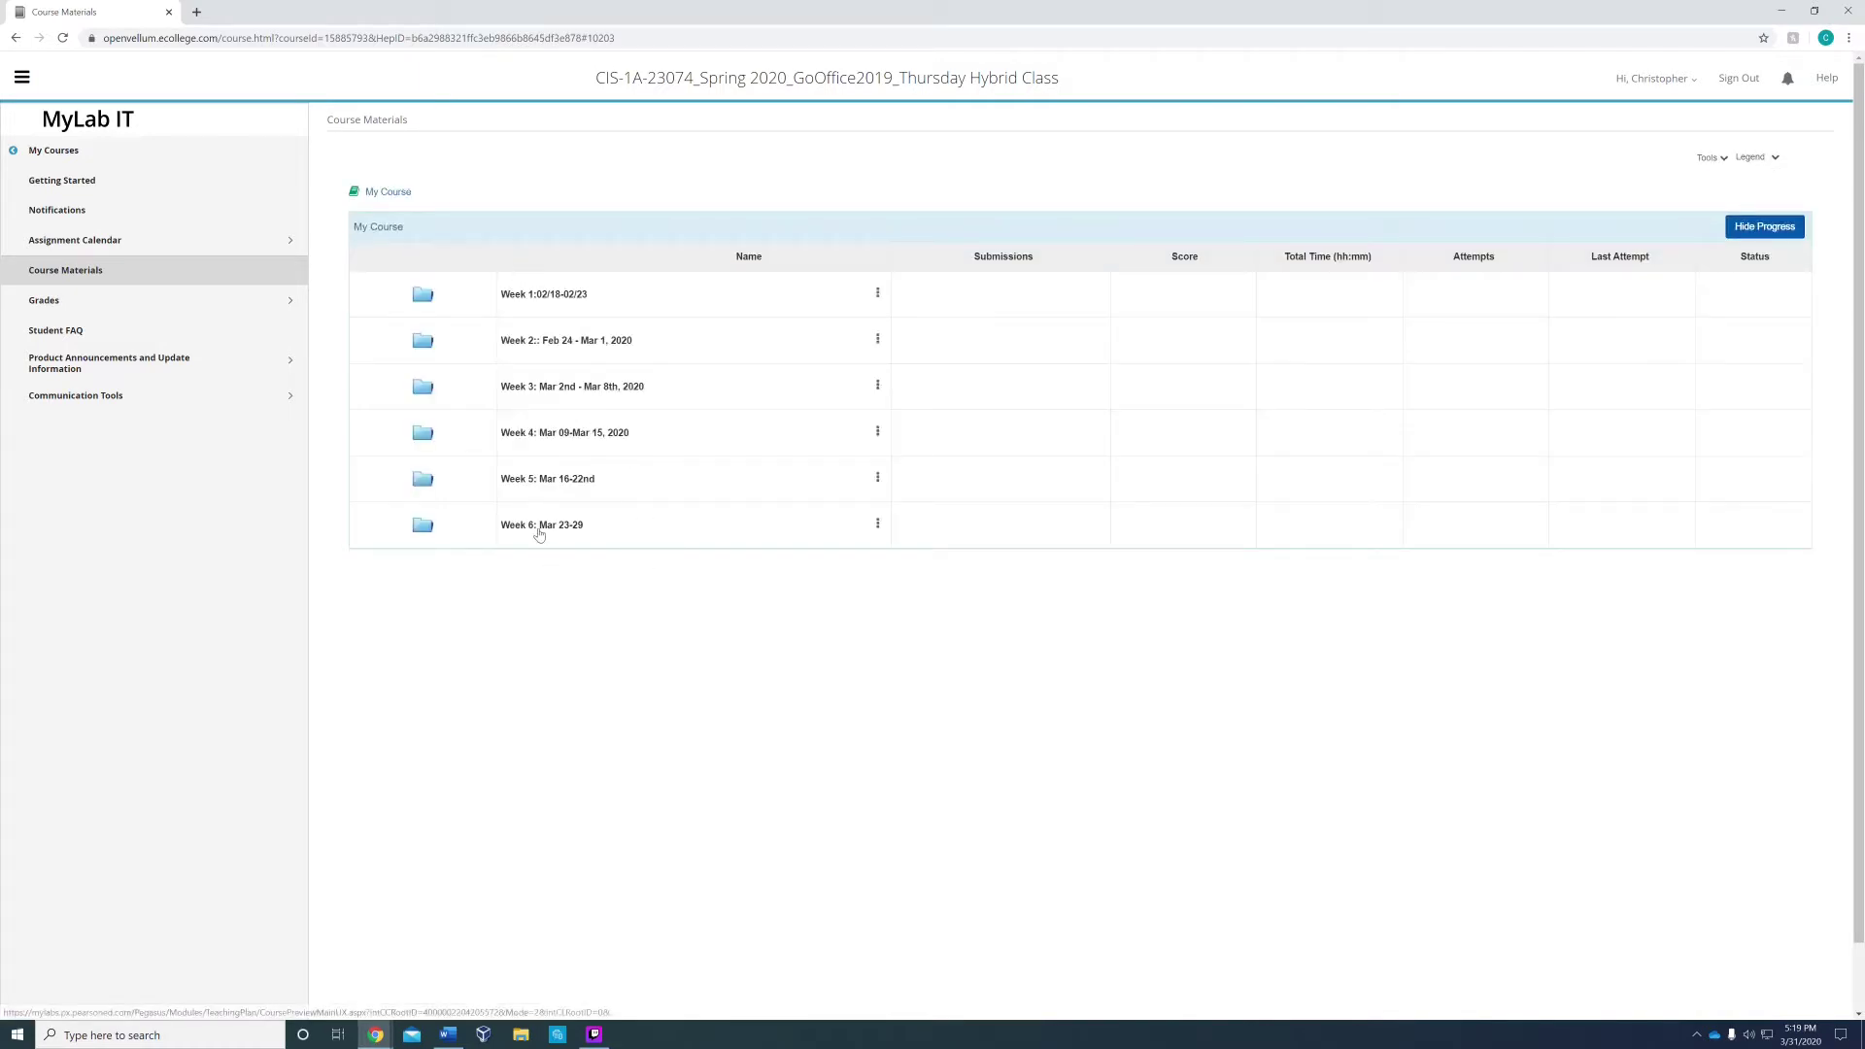
pyautogui.click(535, 529)
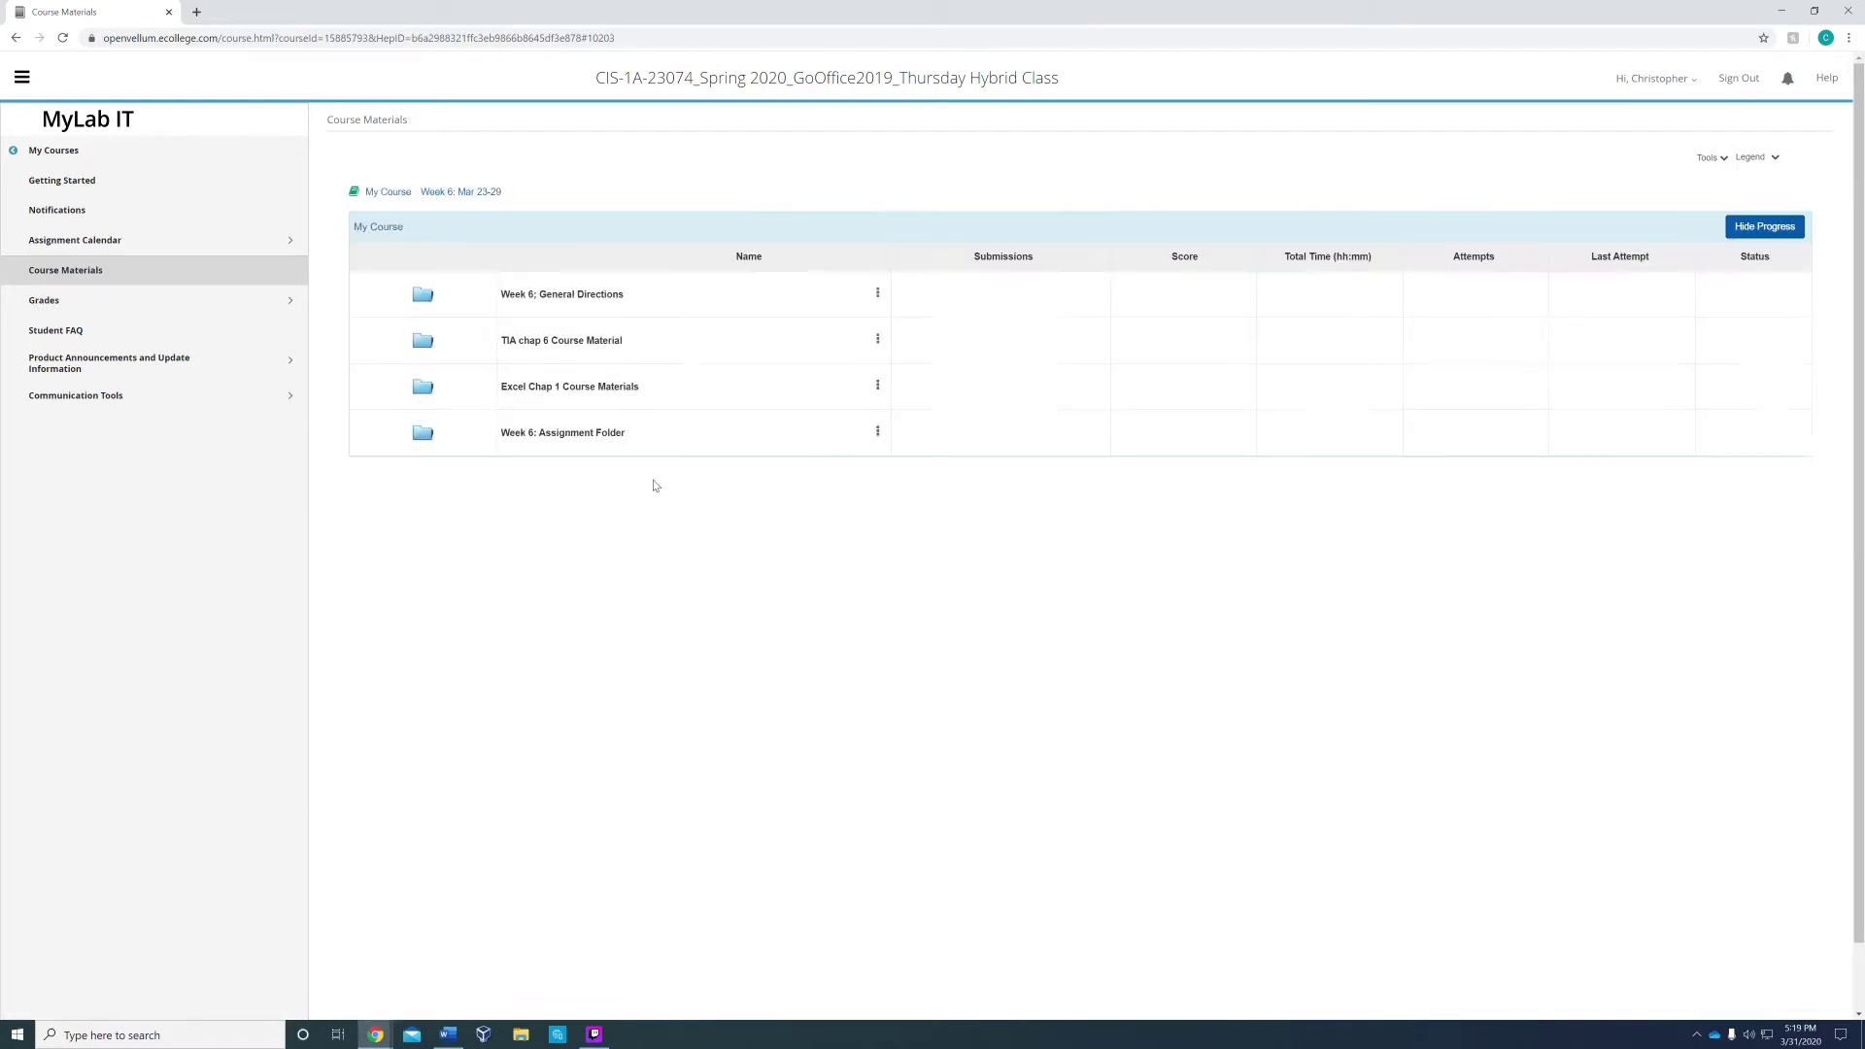
pyautogui.click(586, 439)
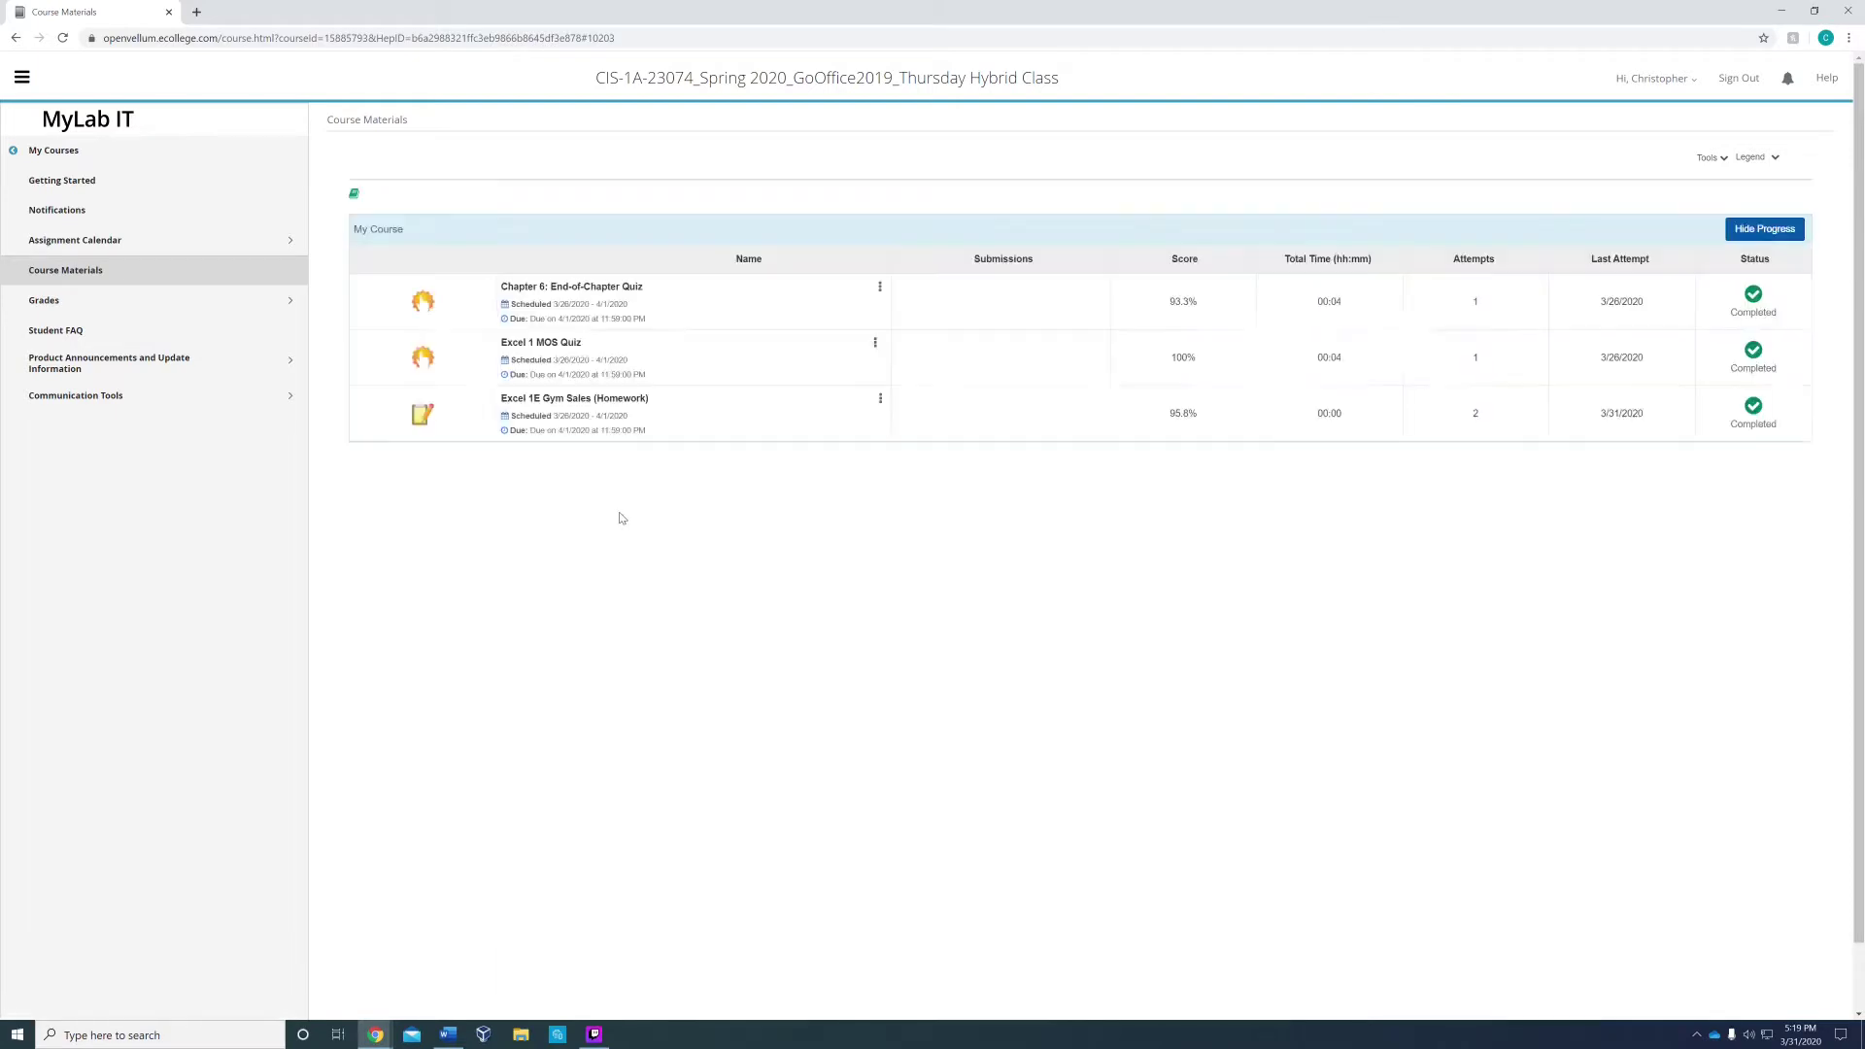
pyautogui.moveTo(1154, 420); pyautogui.dragTo(1222, 424)
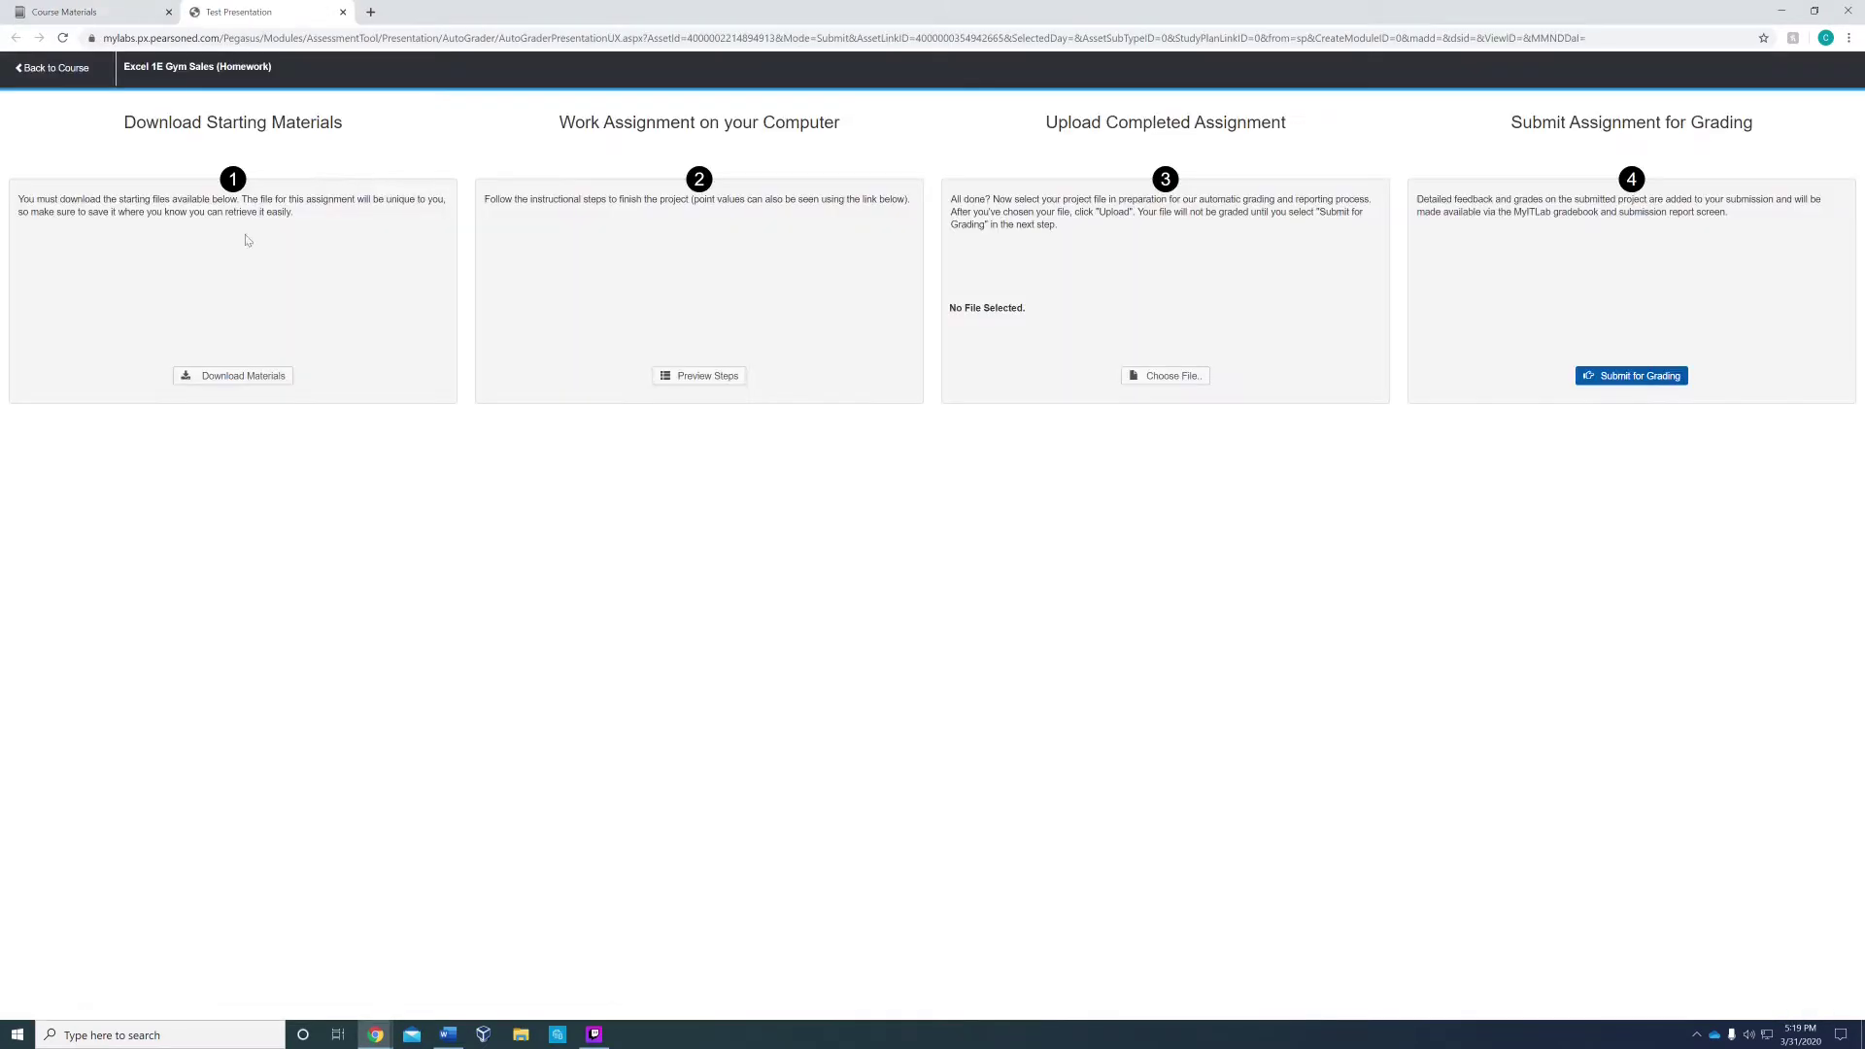
# Download the instructions document, Gym Sales workbook and Wisp theme from the starting materials.
pyautogui.click(240, 381)
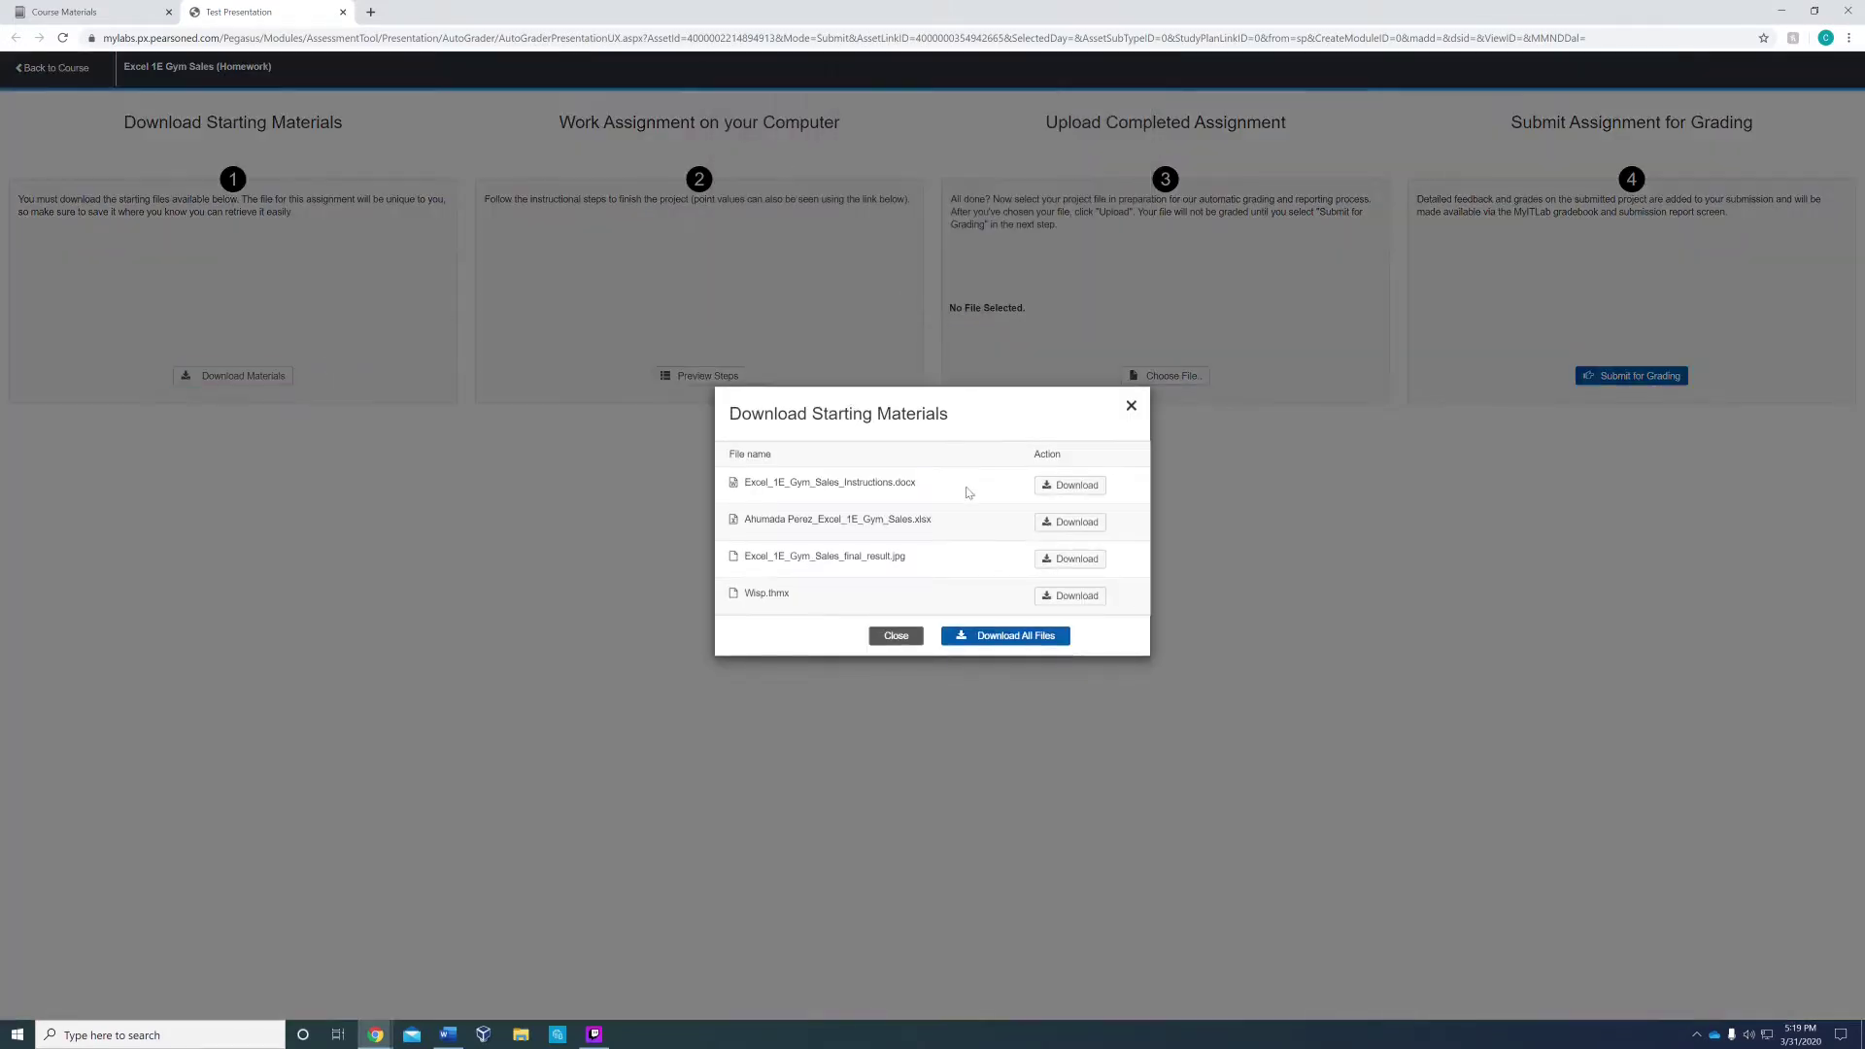
pyautogui.click(1048, 488)
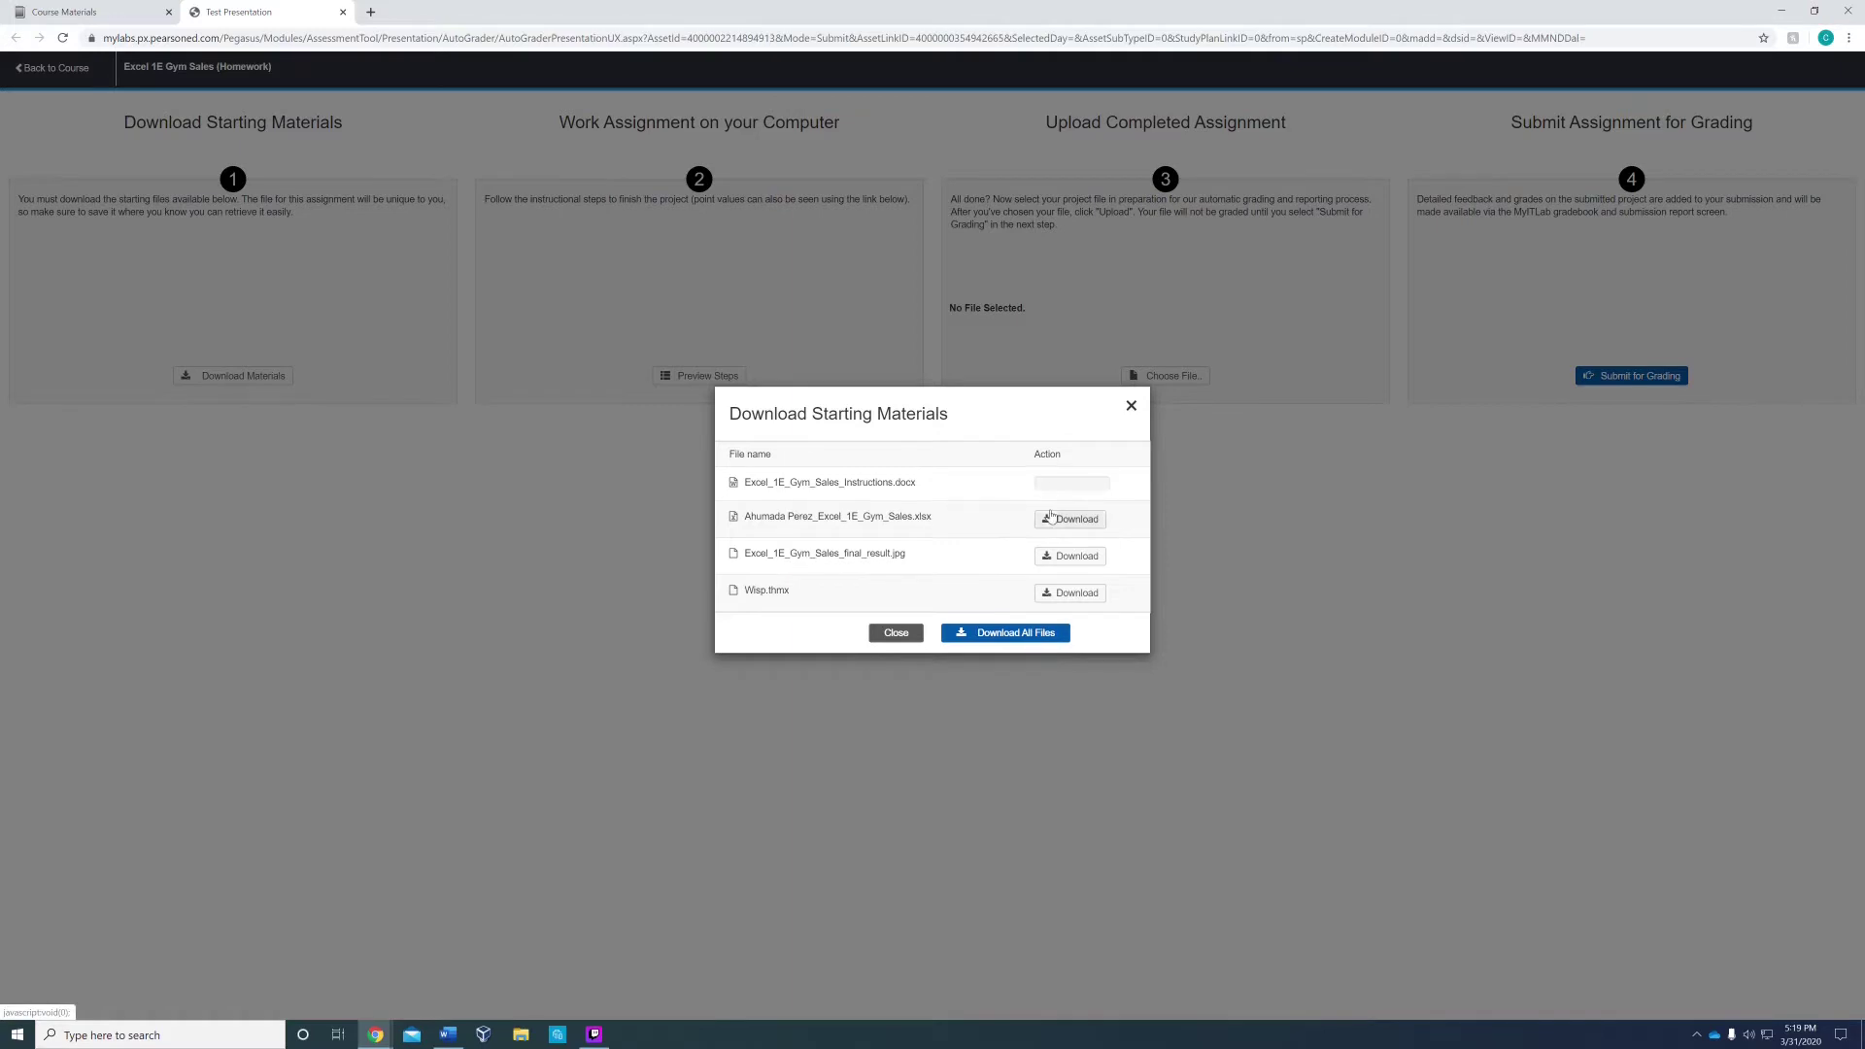
pyautogui.click(1050, 540)
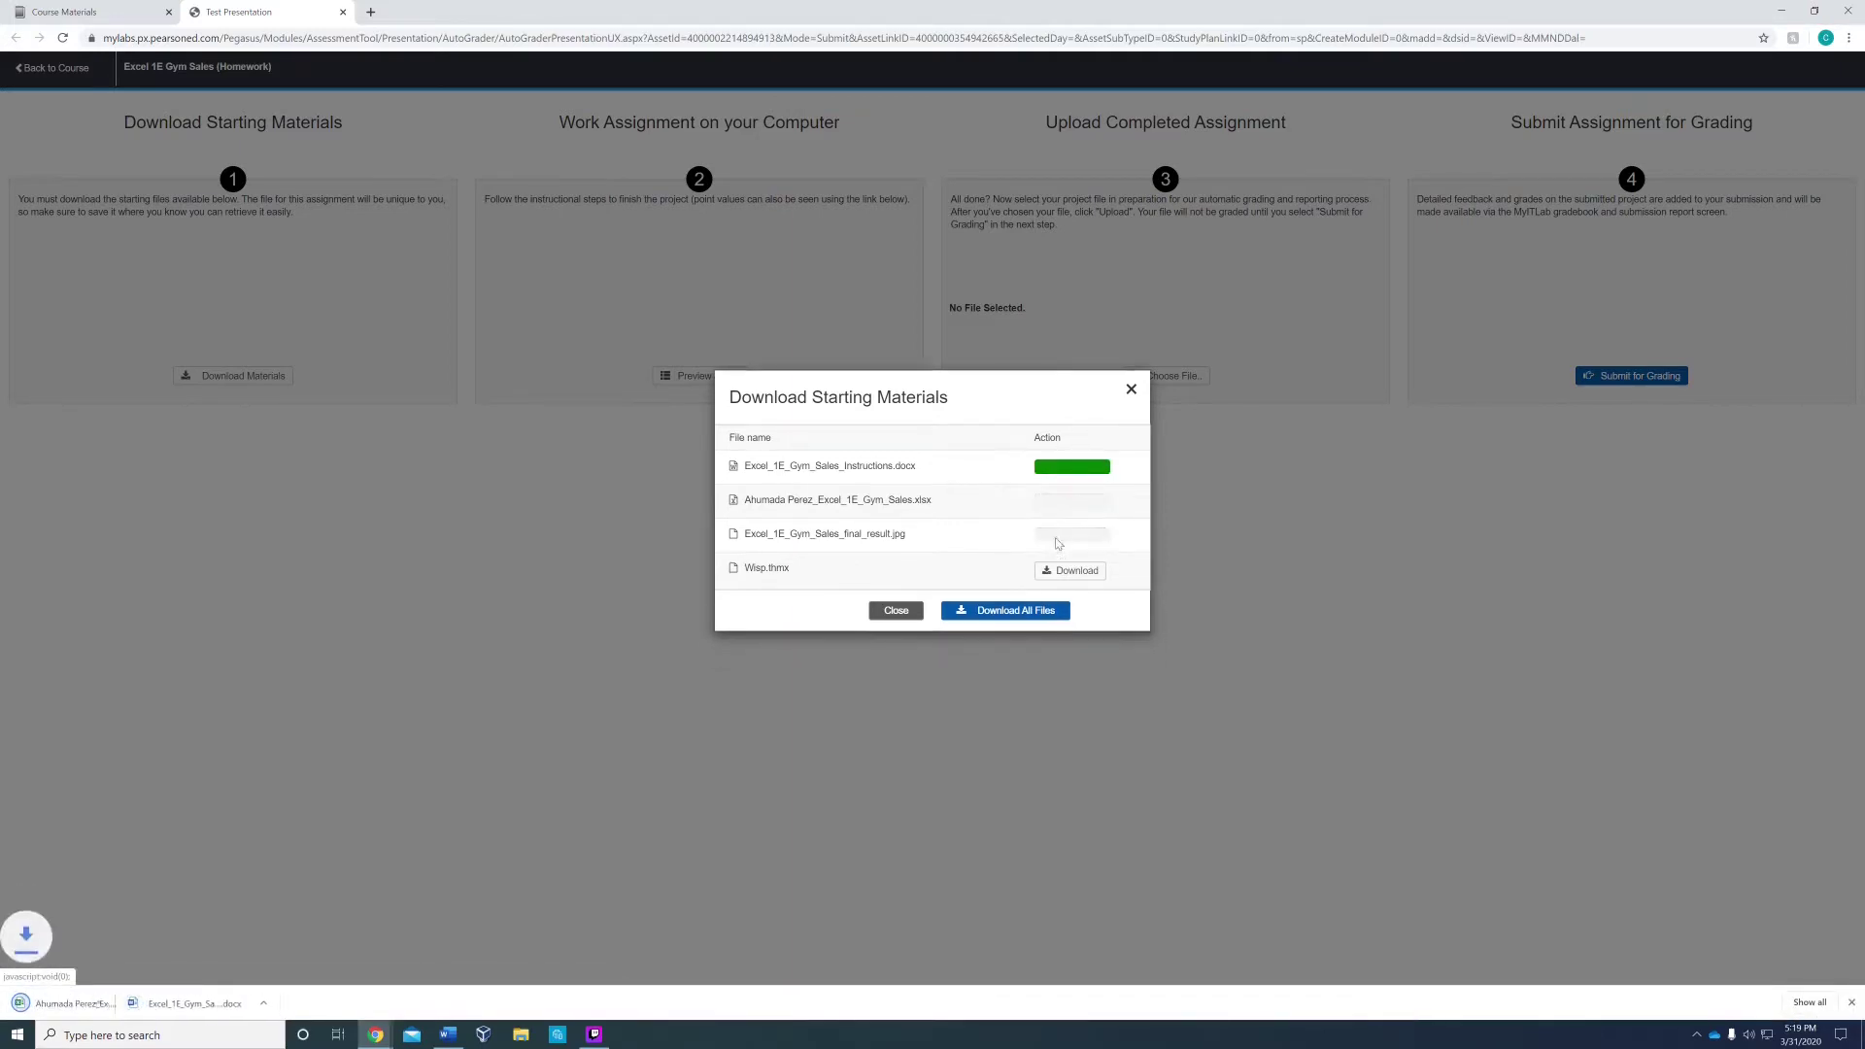
pyautogui.click(1050, 571)
pyautogui.click(896, 610)
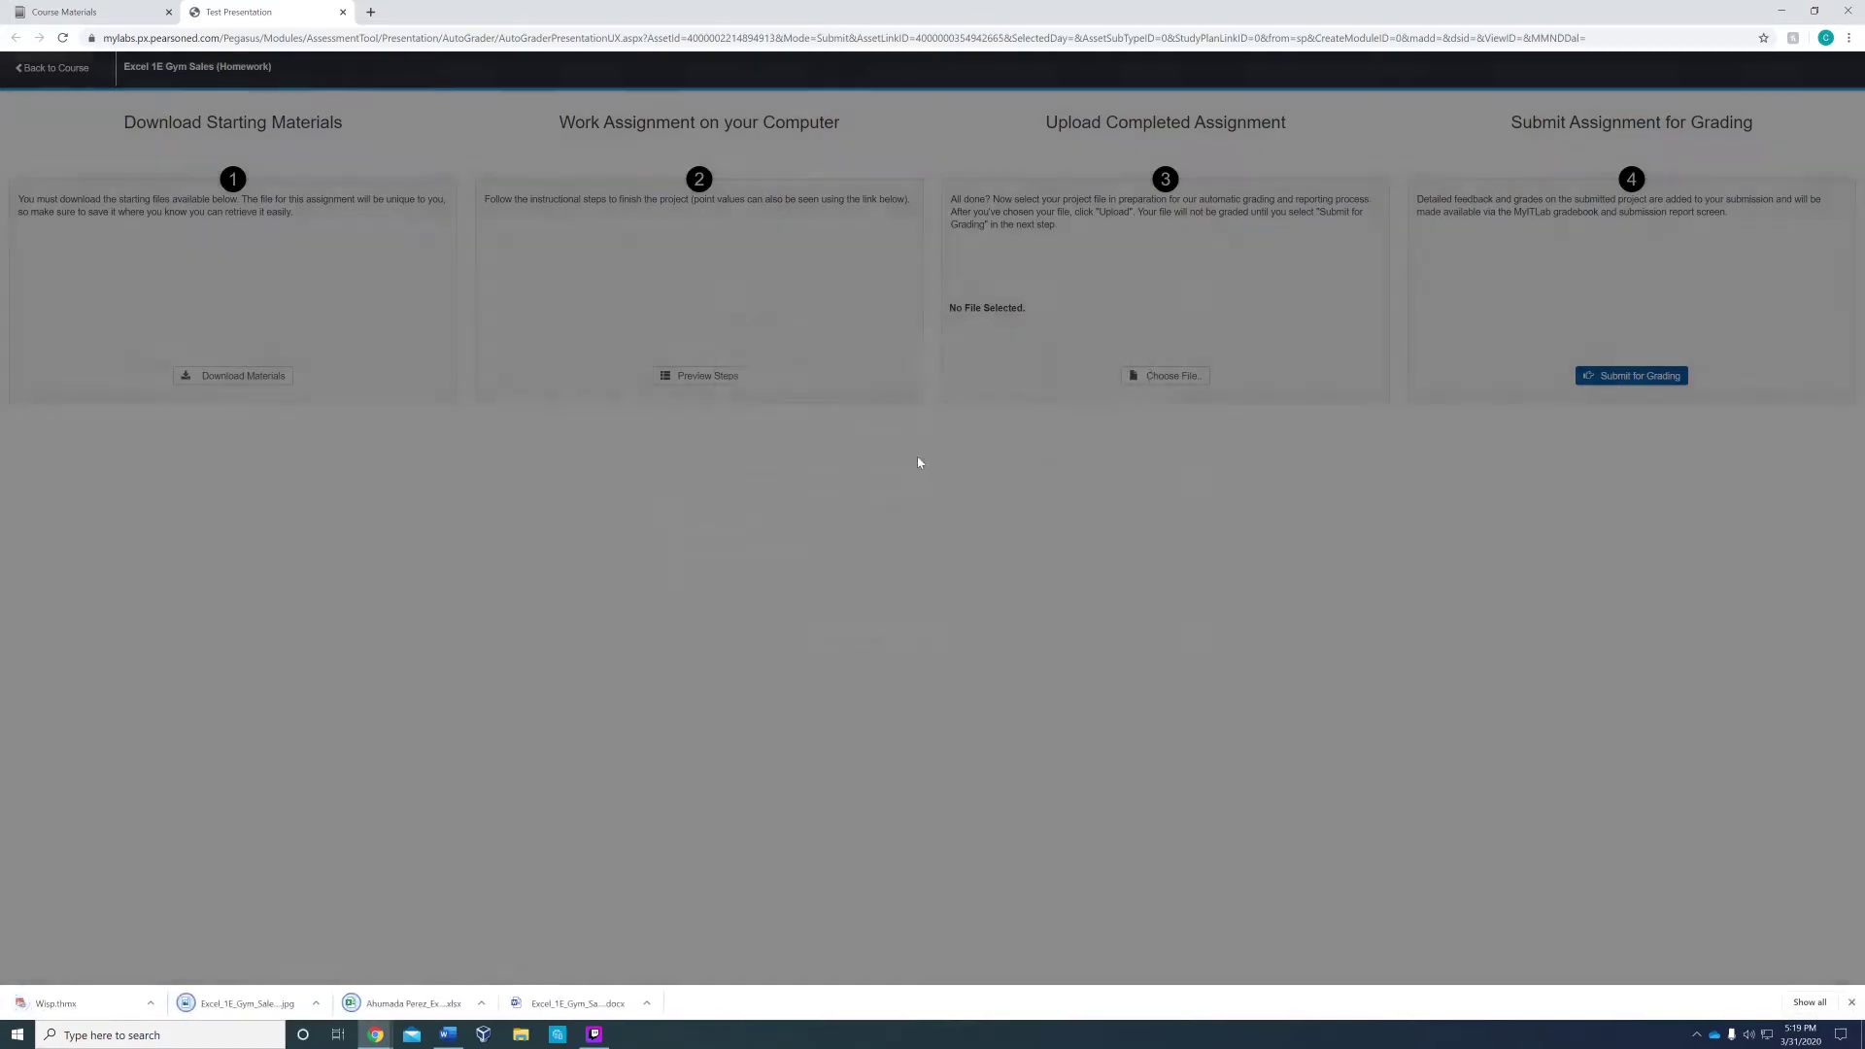
# Open Excel_1E_Gym_Sales from the Downloads folder and enable editing.
pyautogui.click(1782, 11)
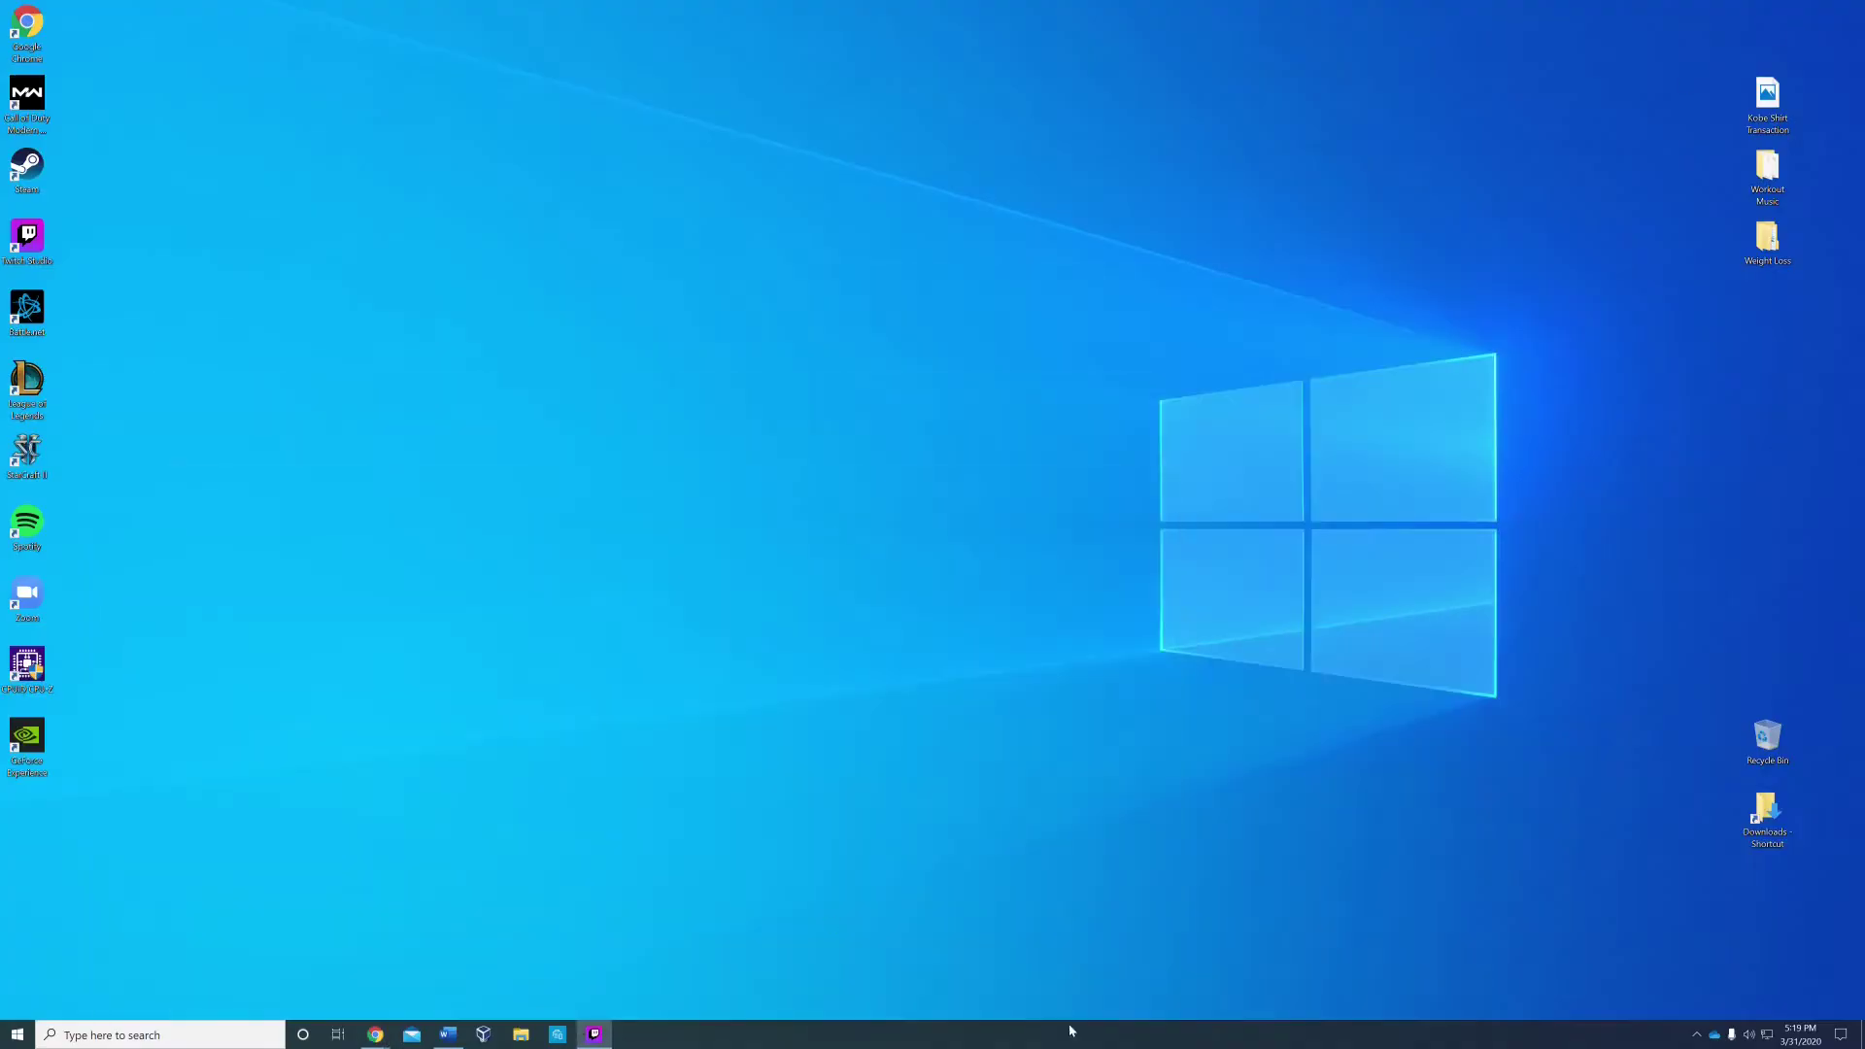
pyautogui.doubleClick(1788, 816)
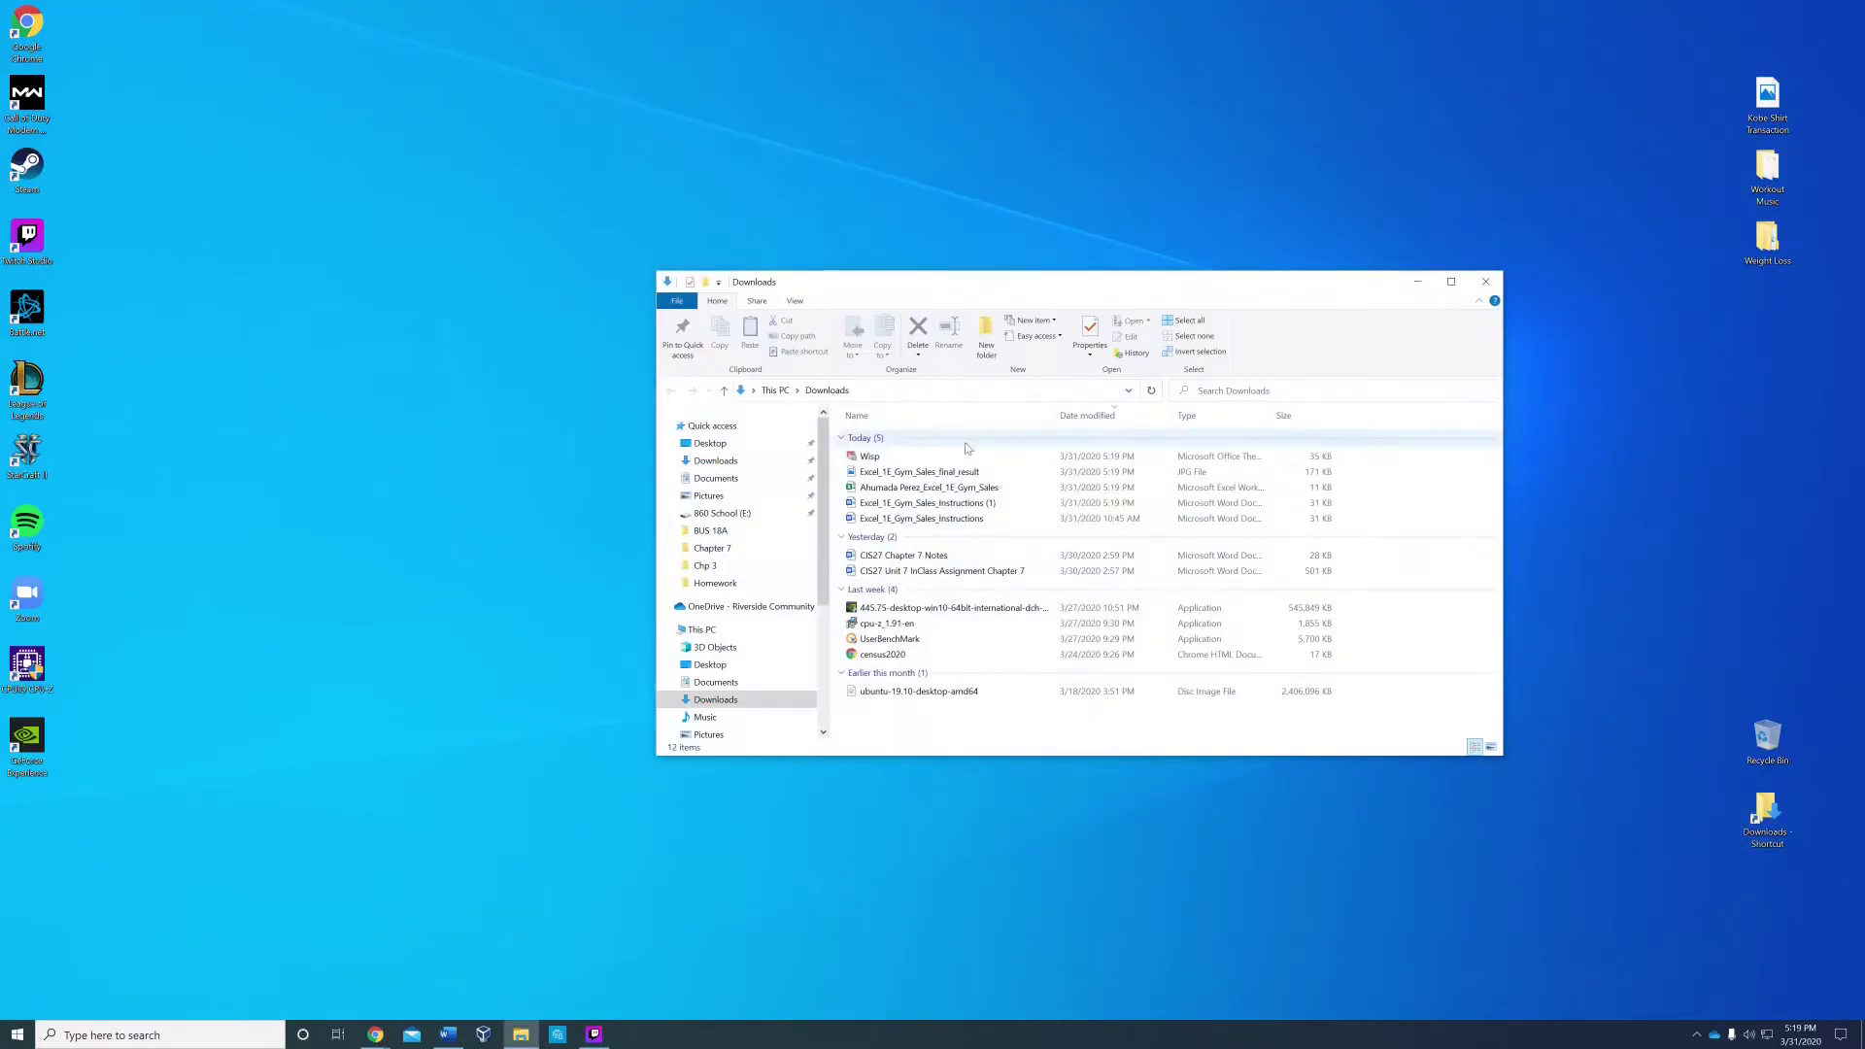
pyautogui.doubleClick(910, 488)
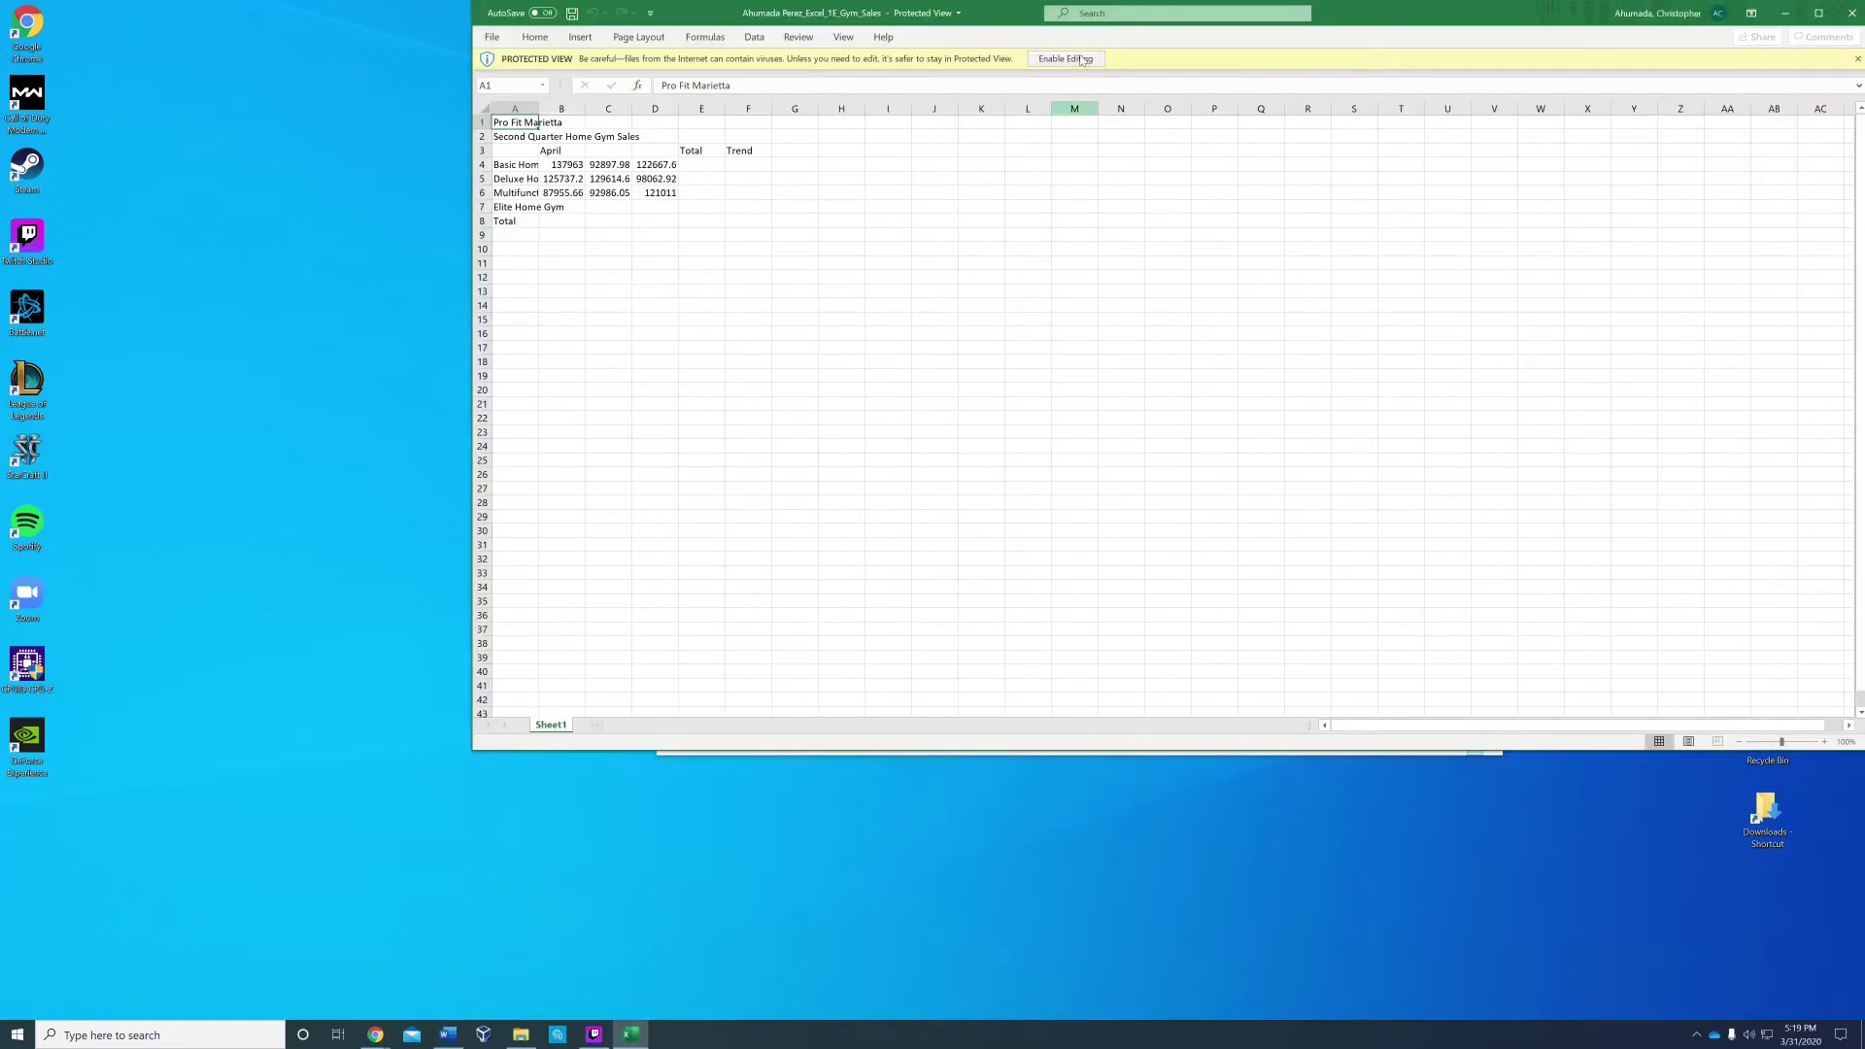
pyautogui.click(1065, 59)
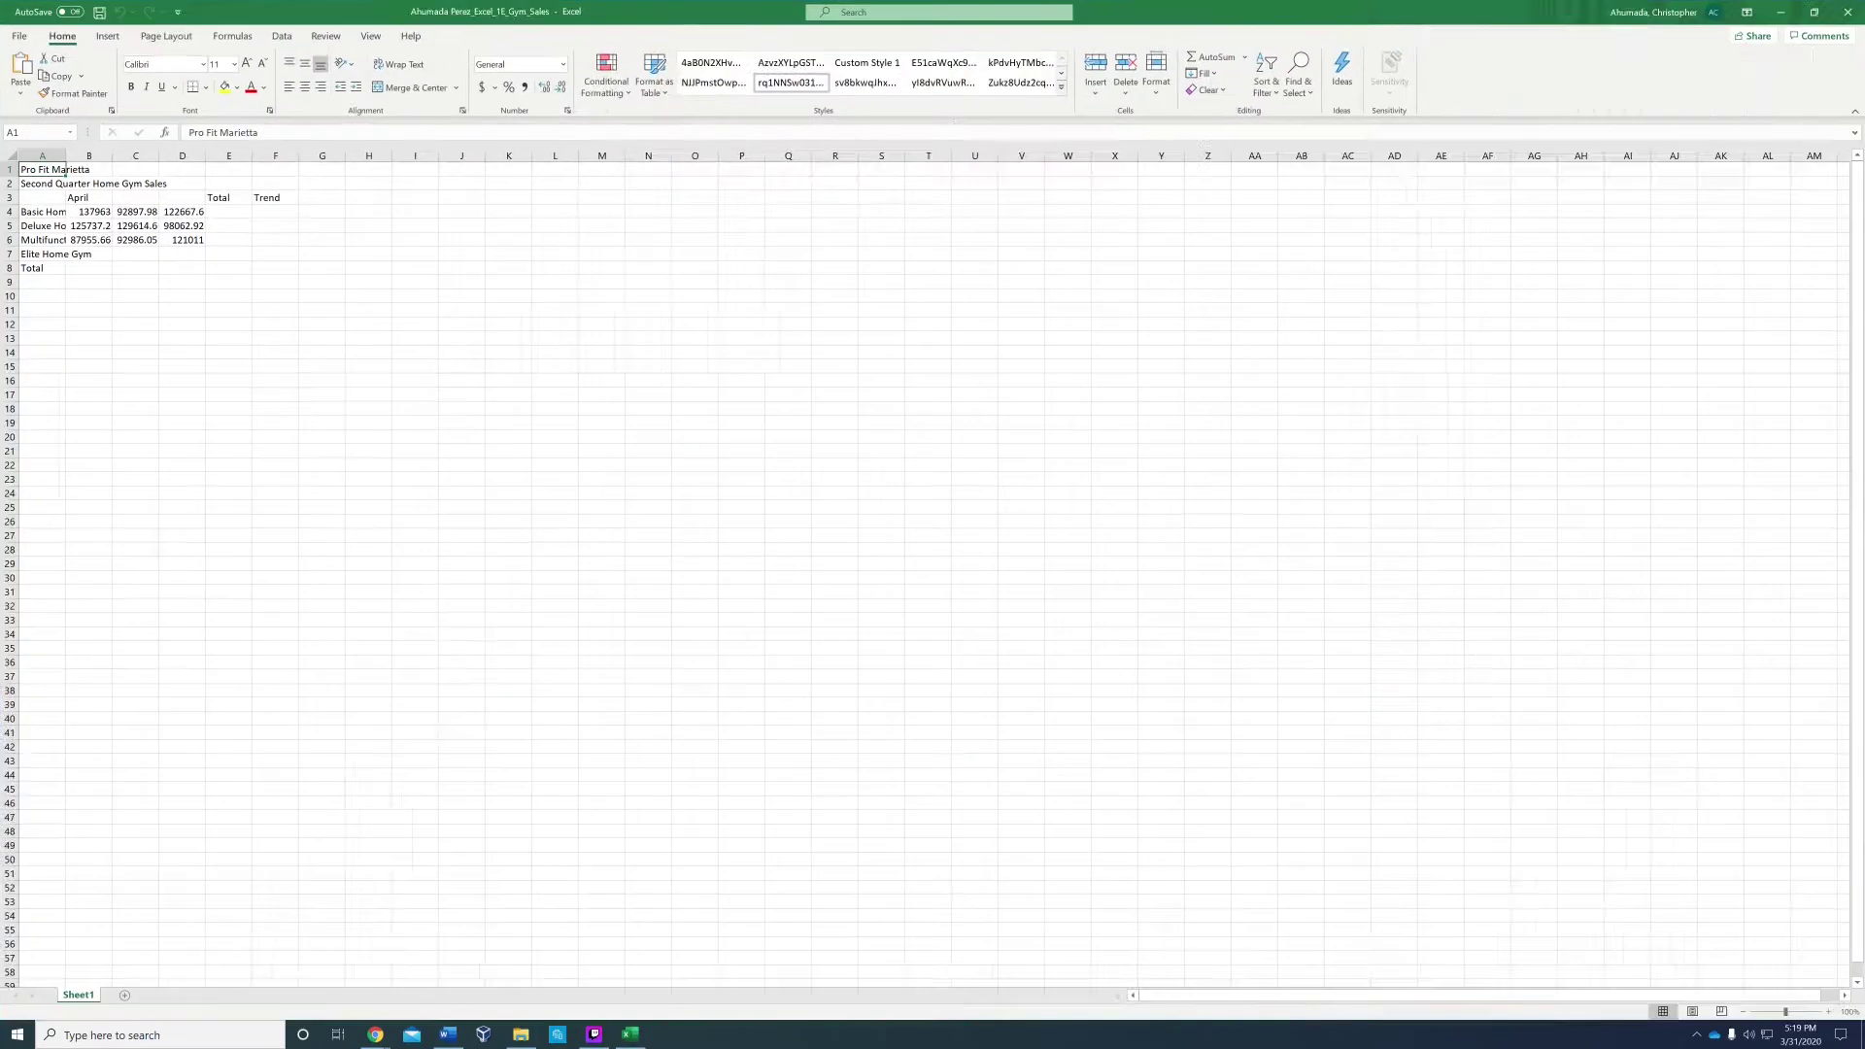
# Set the worksheet zoom to 200%.
pyautogui.click(1849, 1011)
pyautogui.click(1022, 253)
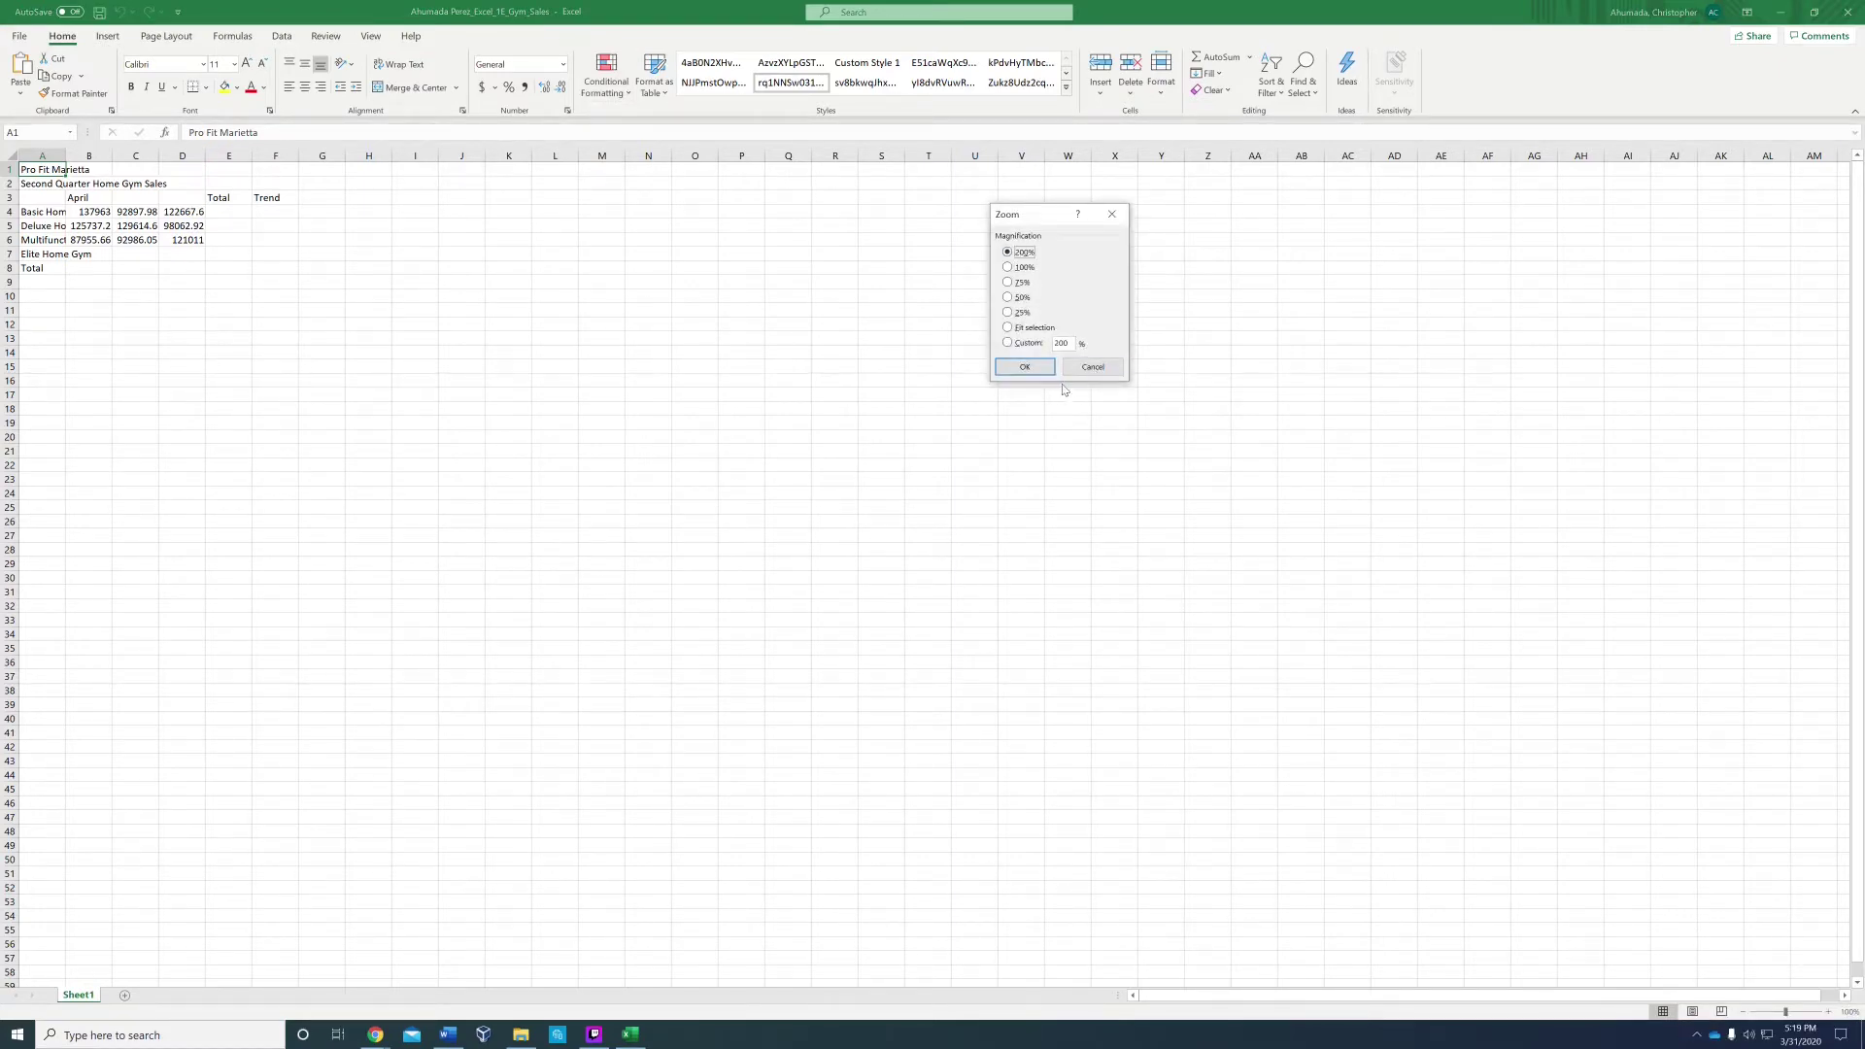
pyautogui.click(1025, 368)
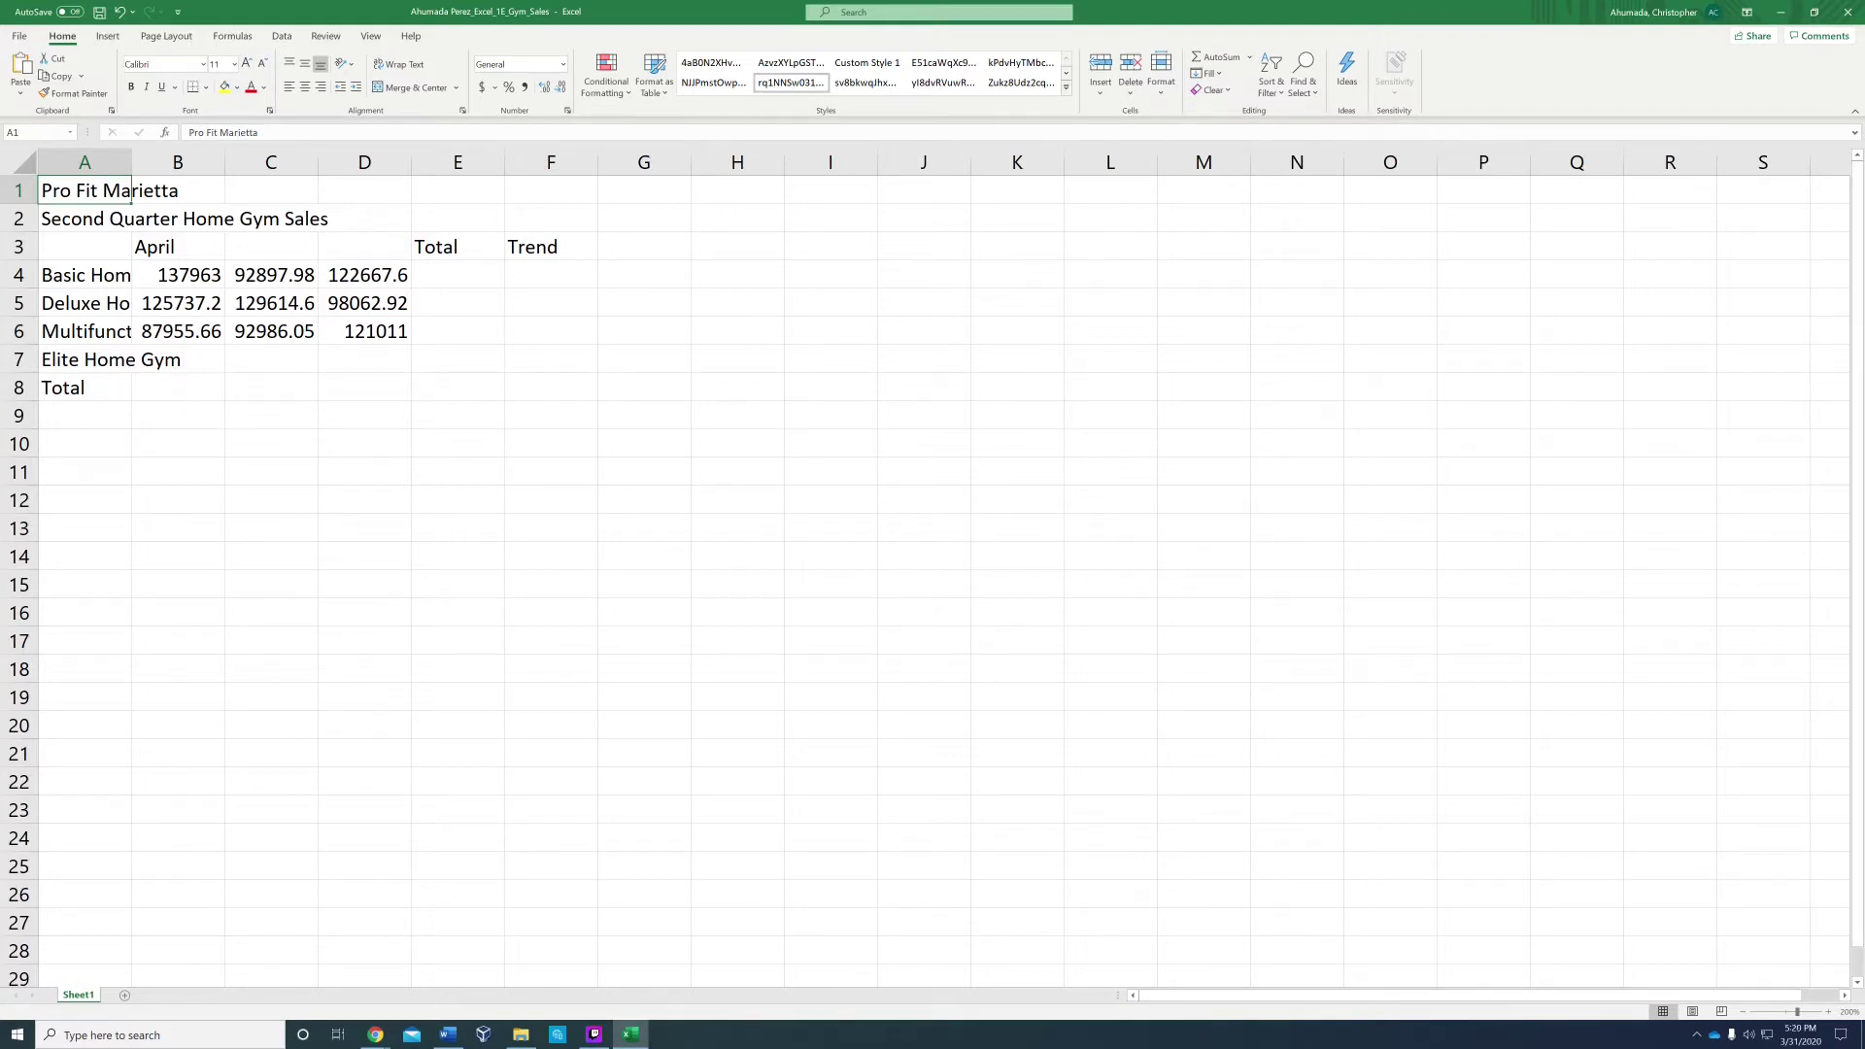
# Apply the Wisp theme from the Page Layout Themes gallery.
pyautogui.click(182, 38)
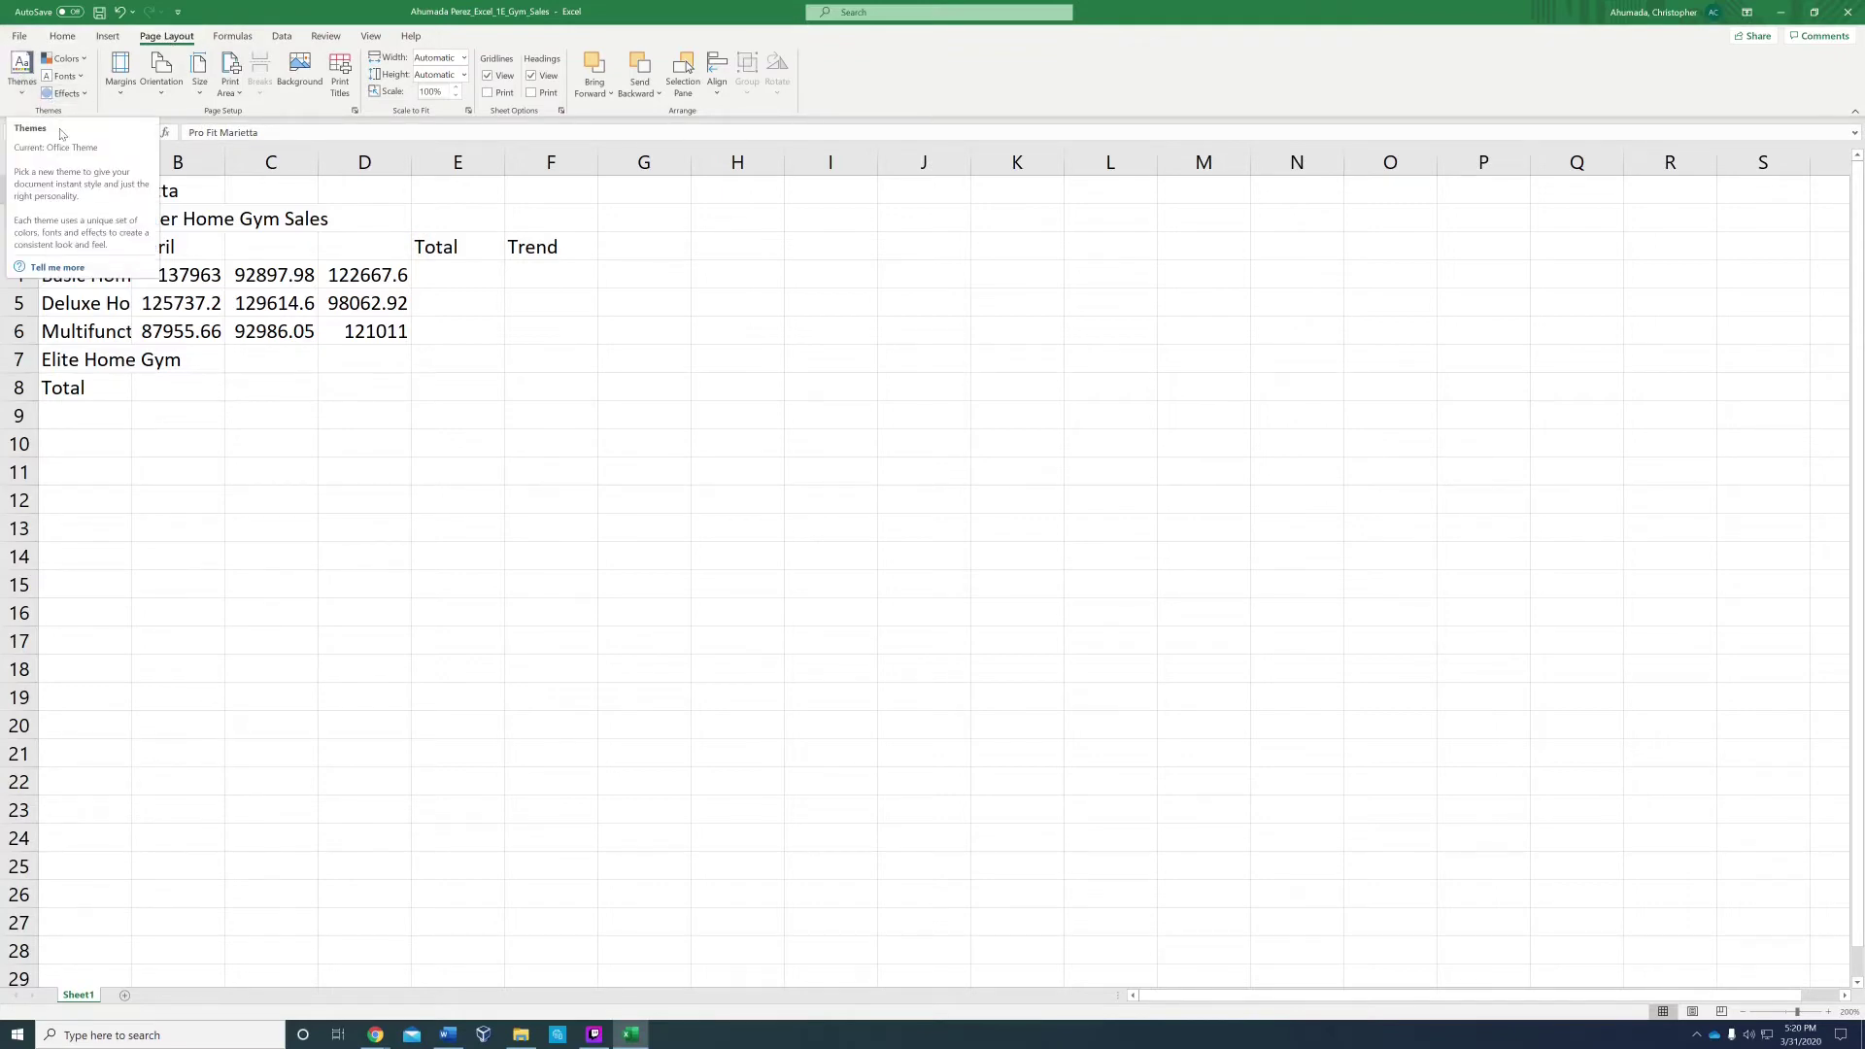
pyautogui.click(23, 81)
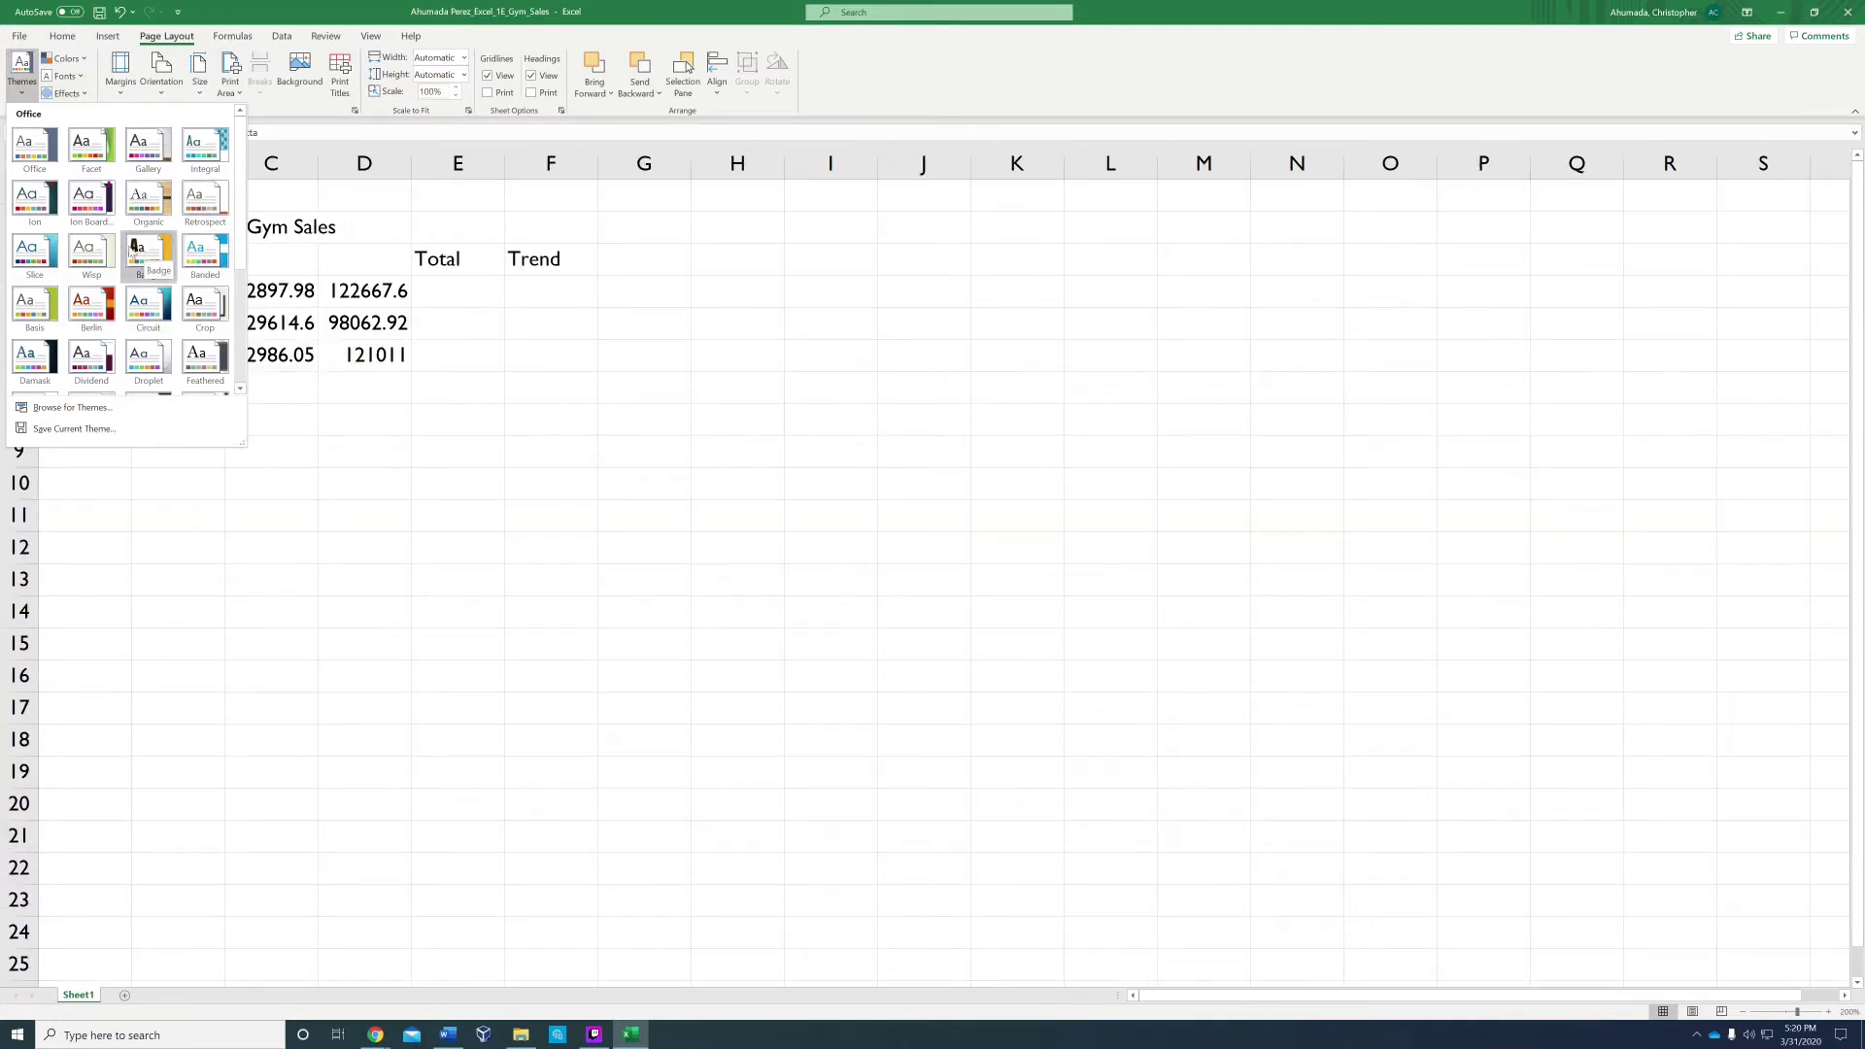
pyautogui.click(85, 258)
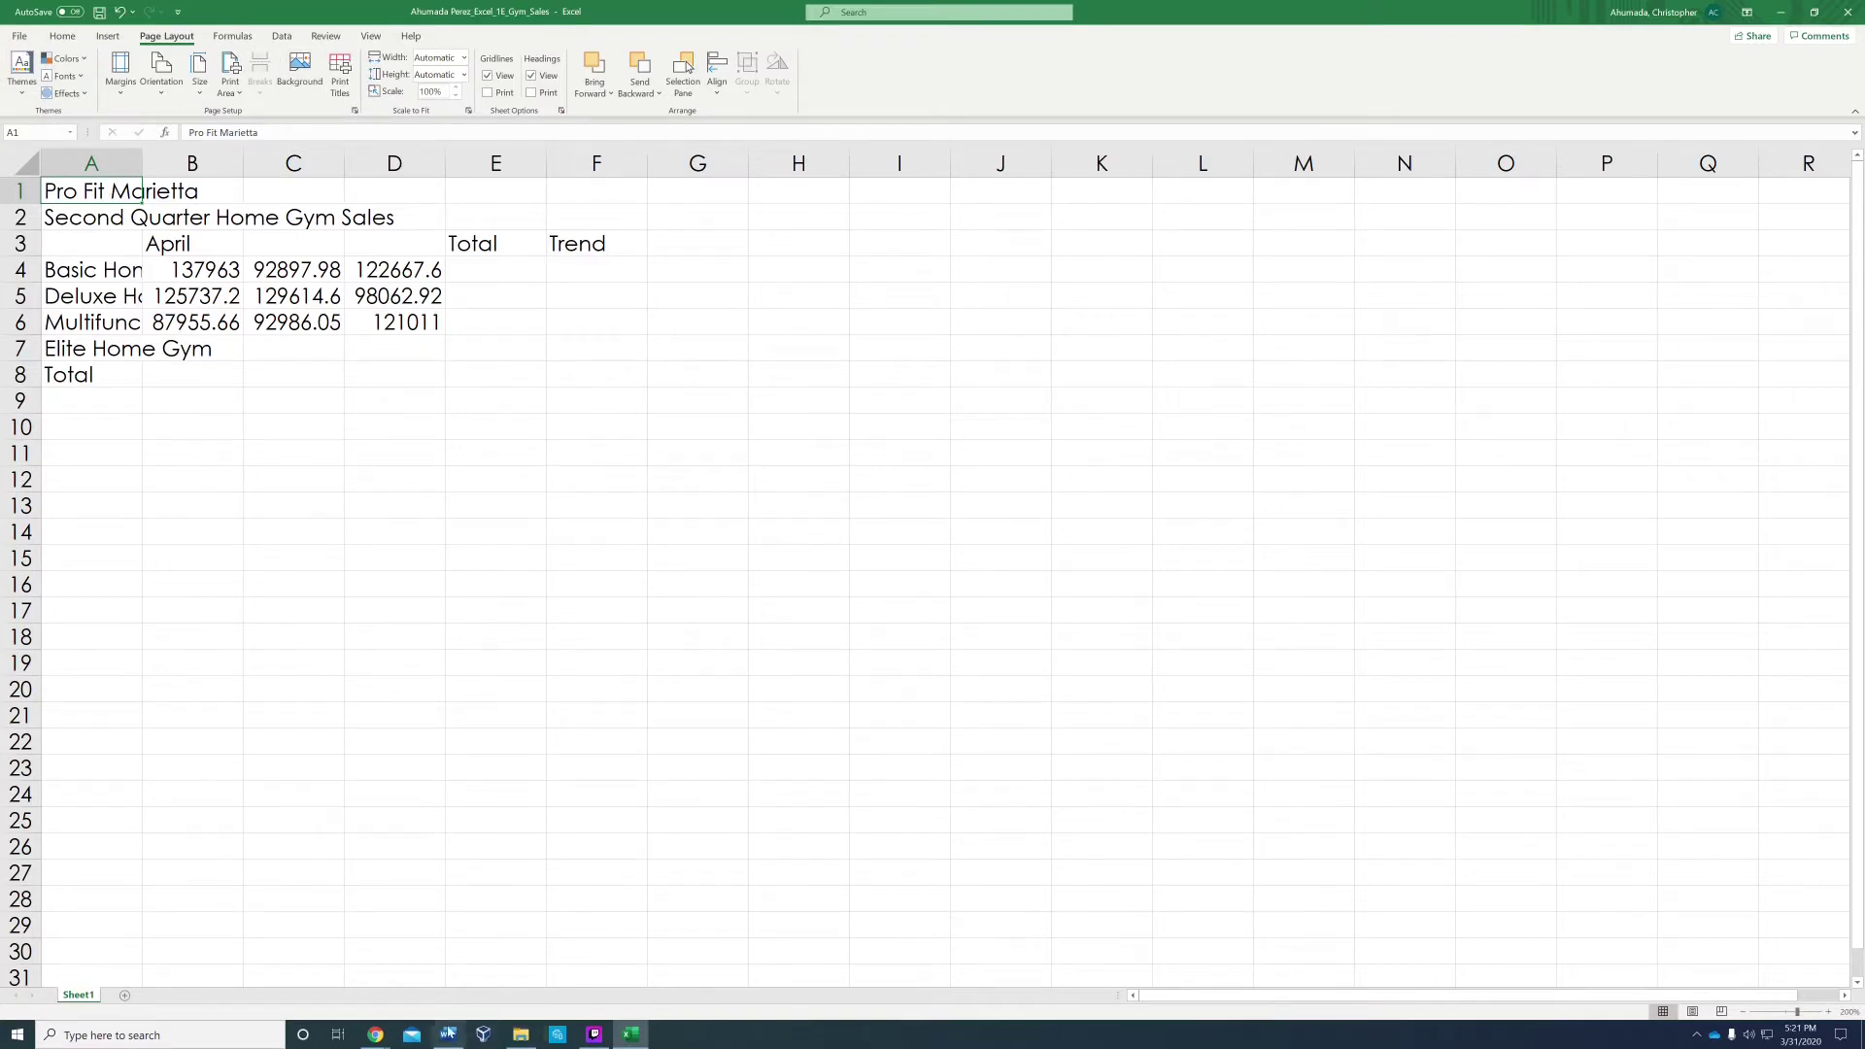
# Check the Wisp.thmx file name in MyLab IT's starting materials, then minimize the browser.
pyautogui.moveTo(376, 1034)
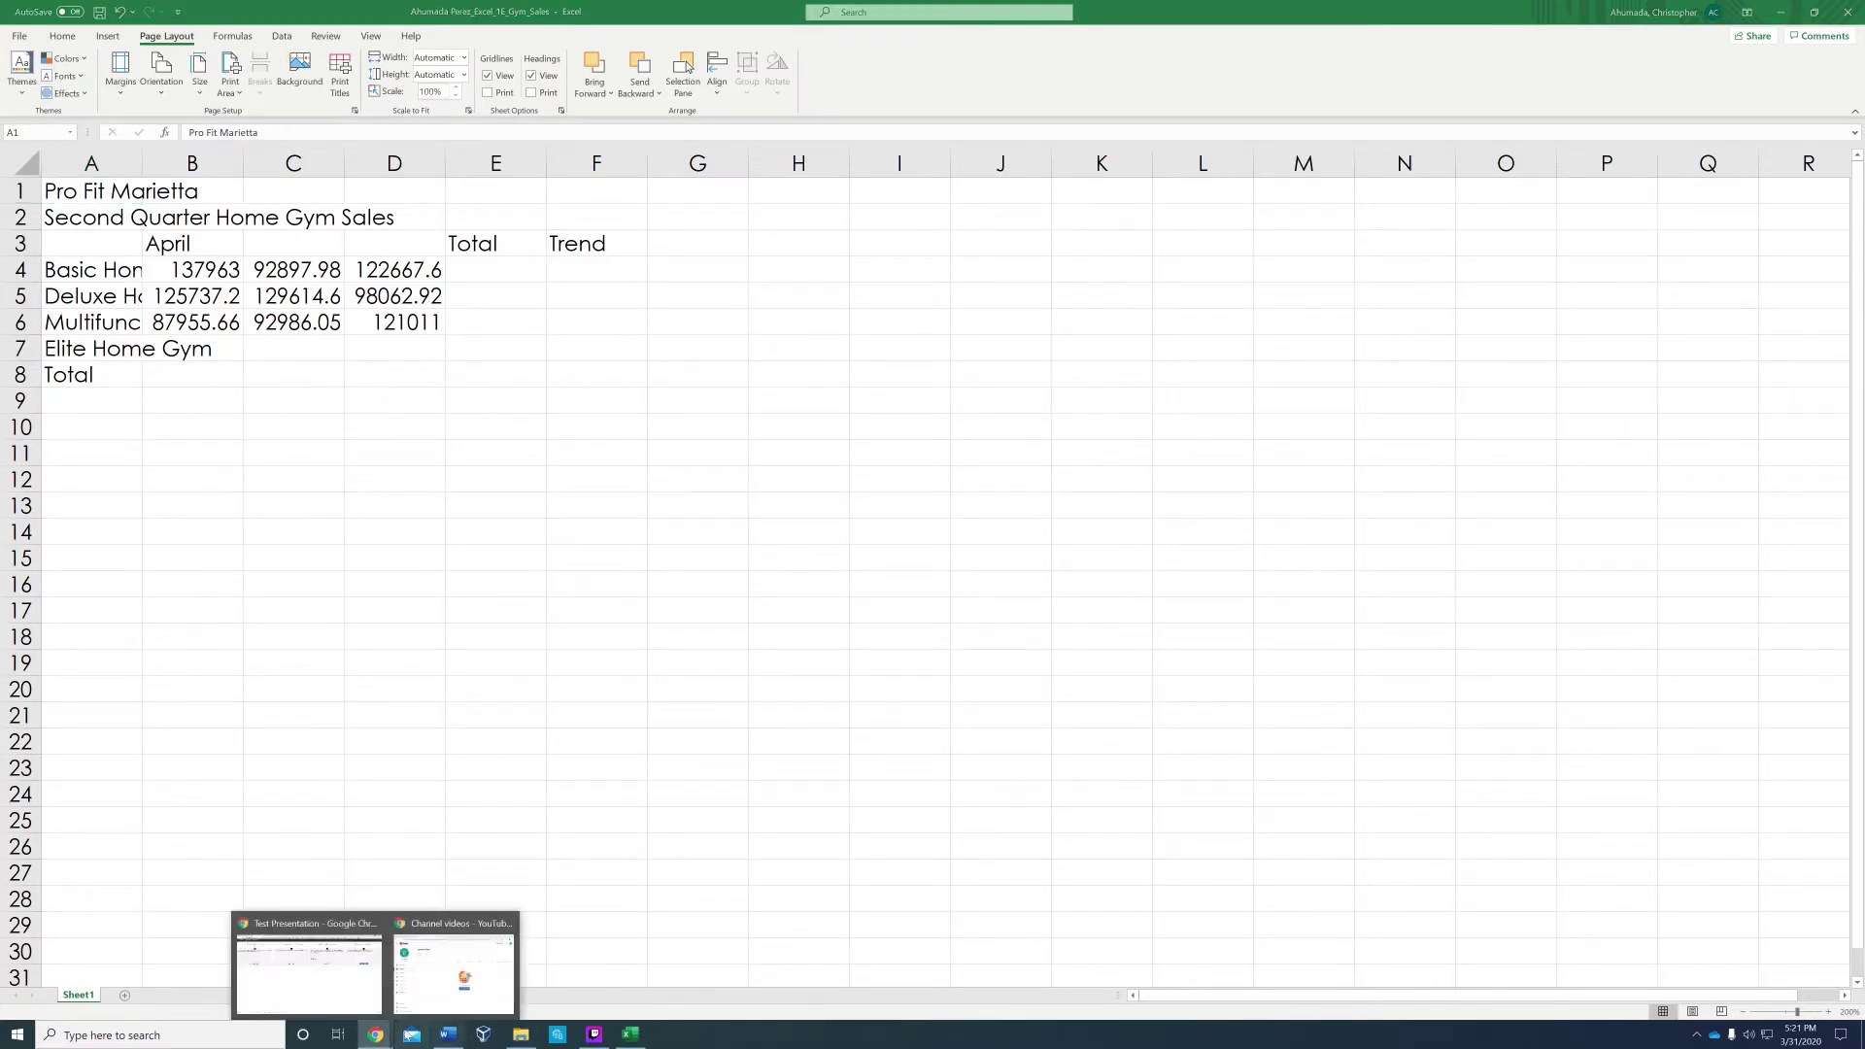
pyautogui.click(335, 972)
pyautogui.click(254, 376)
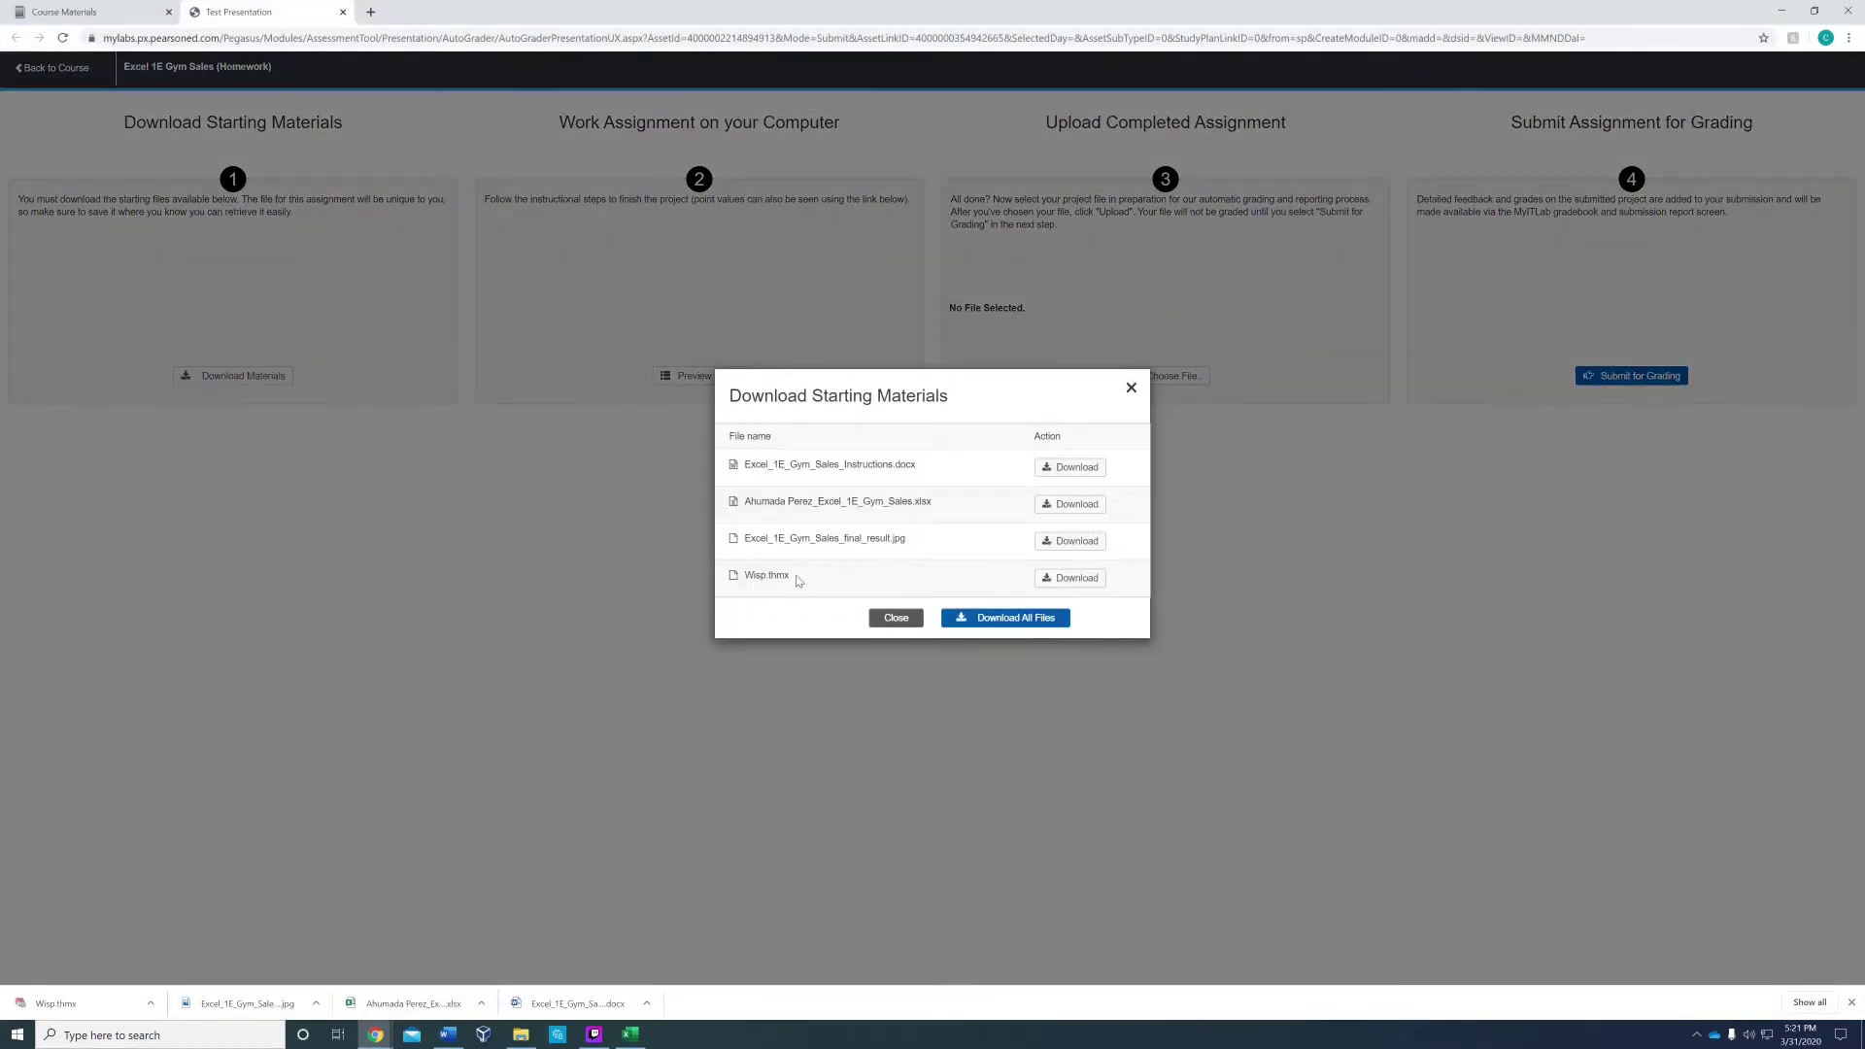
pyautogui.moveTo(796, 578); pyautogui.dragTo(738, 585)
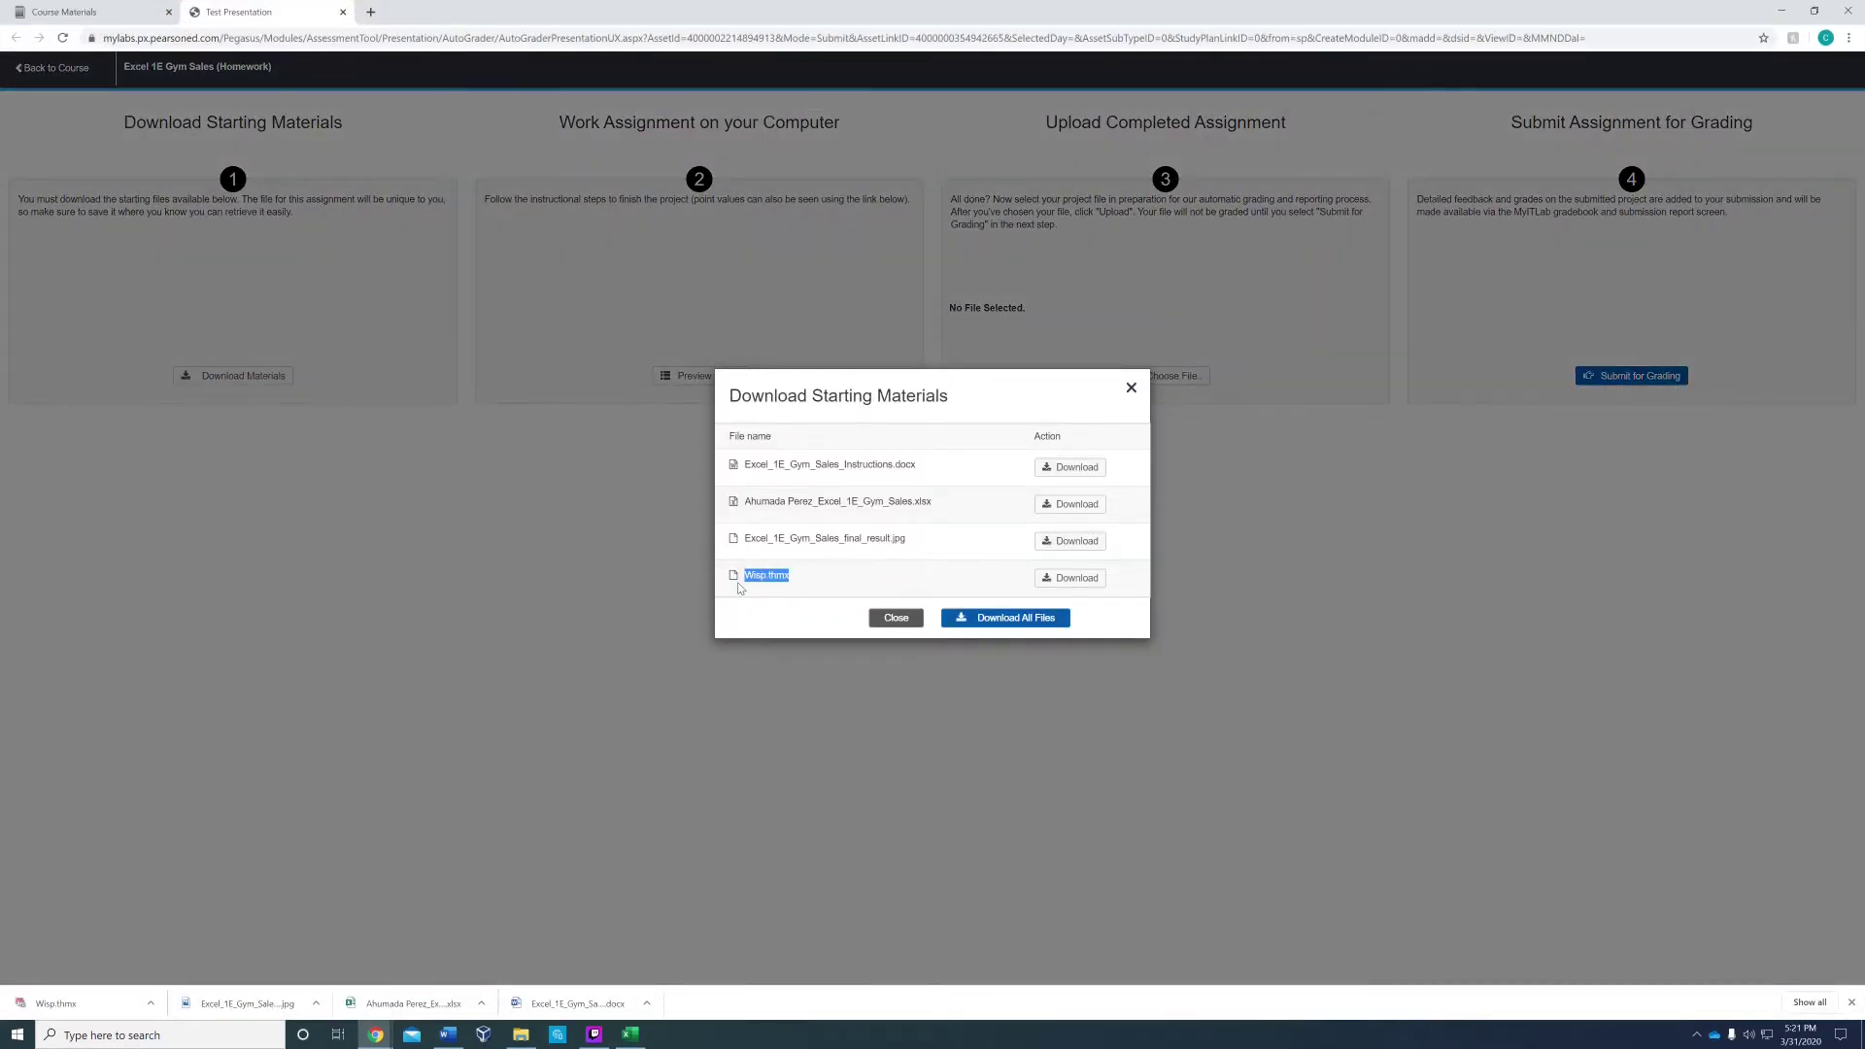
pyautogui.click(887, 623)
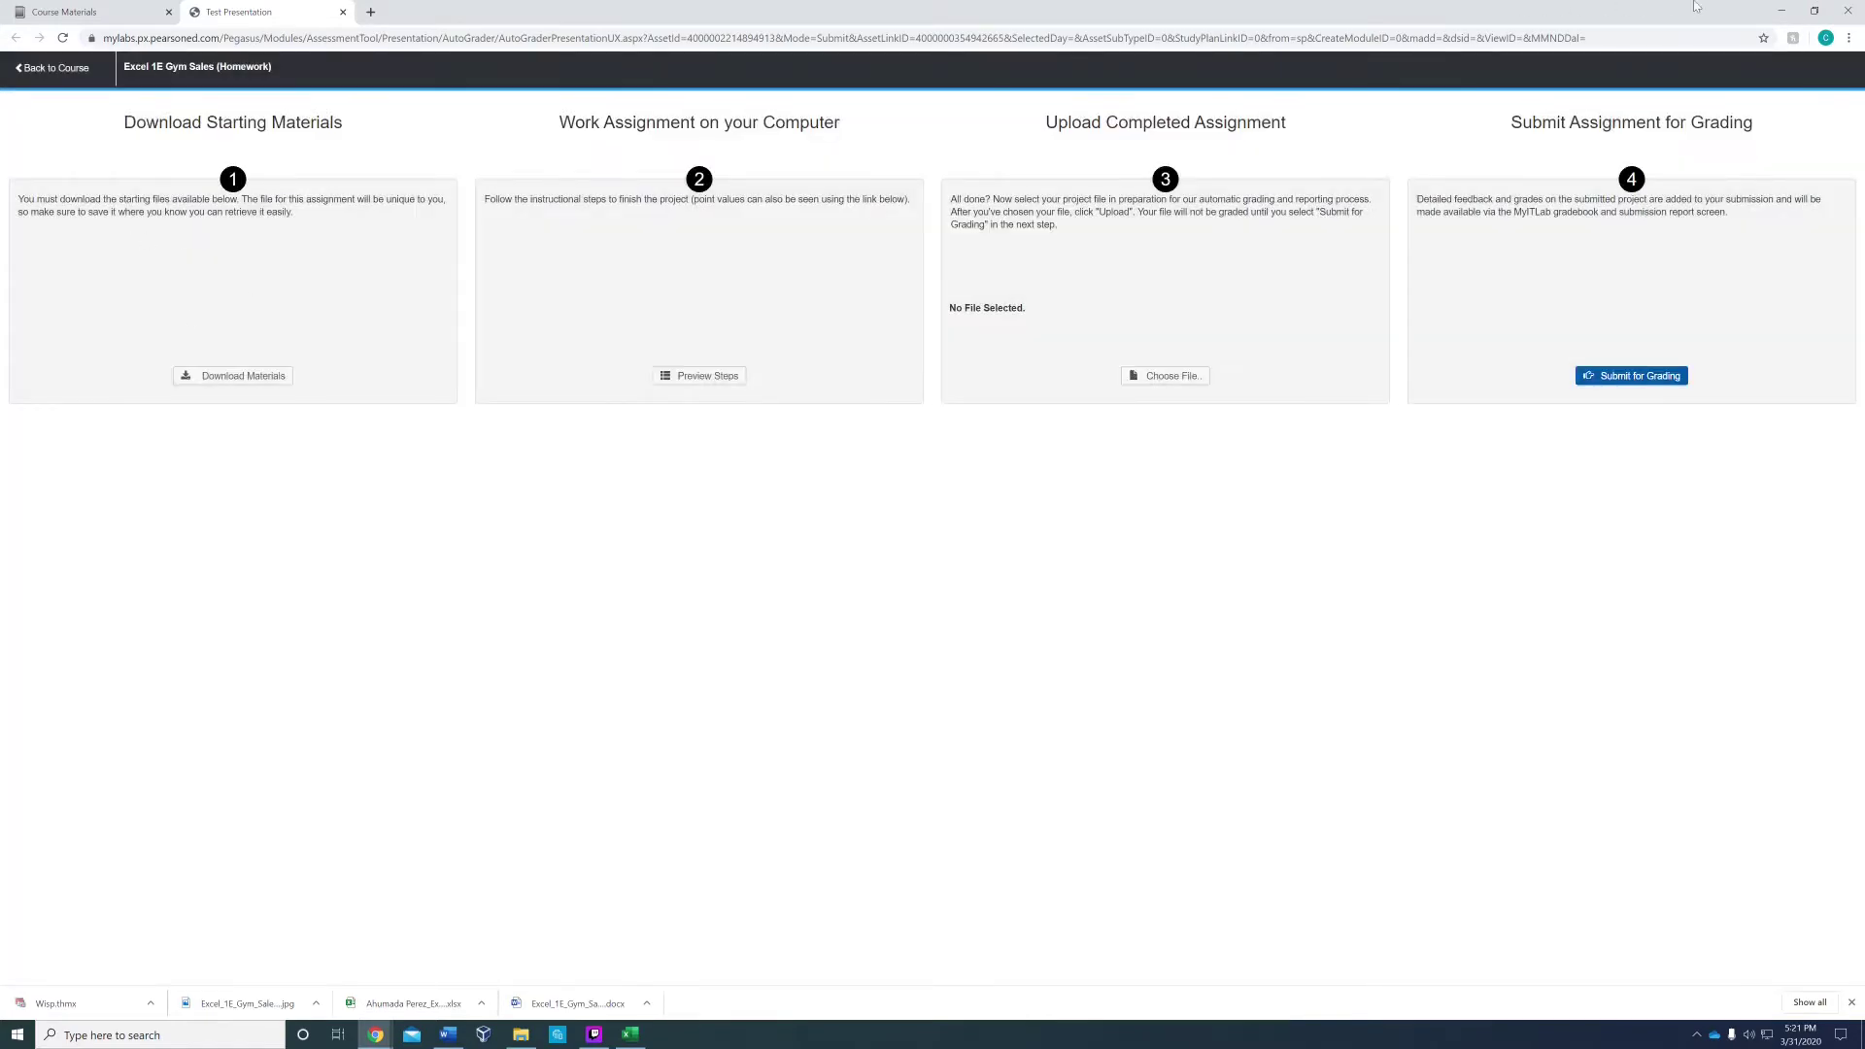
pyautogui.click(1784, 11)
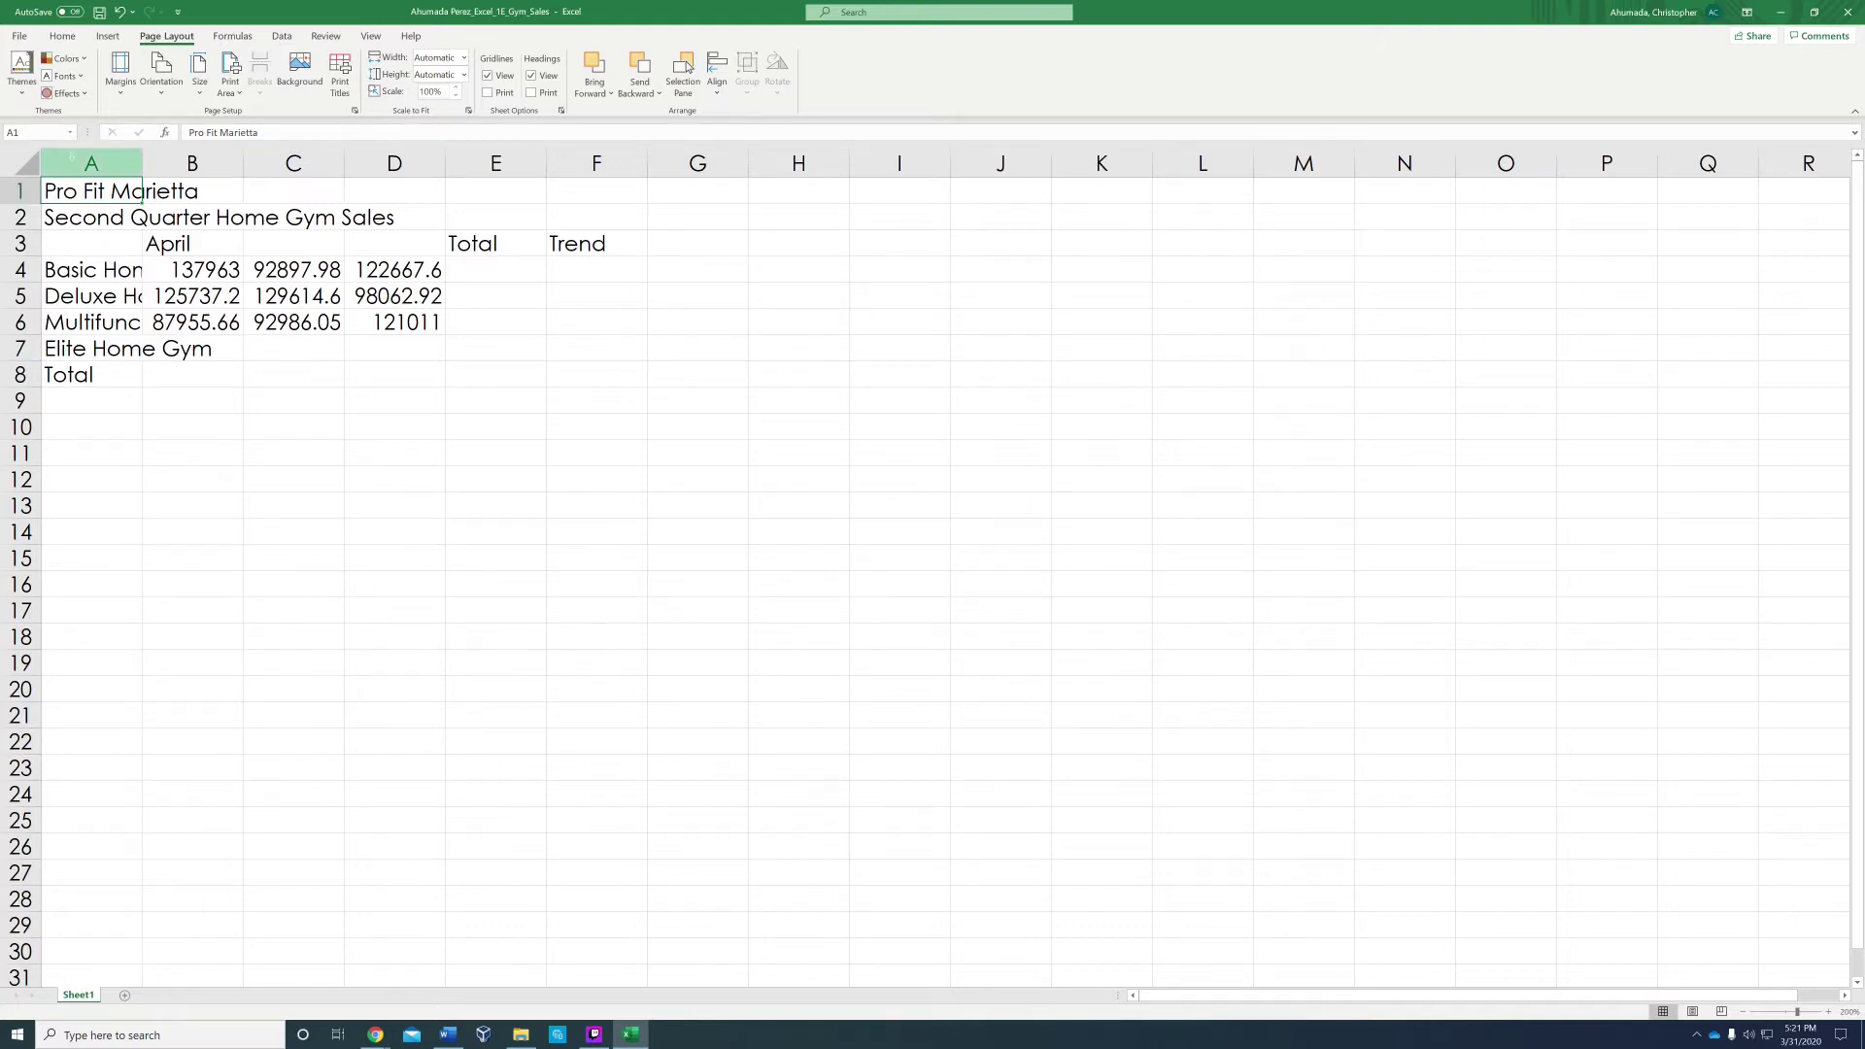
pyautogui.click(91, 163)
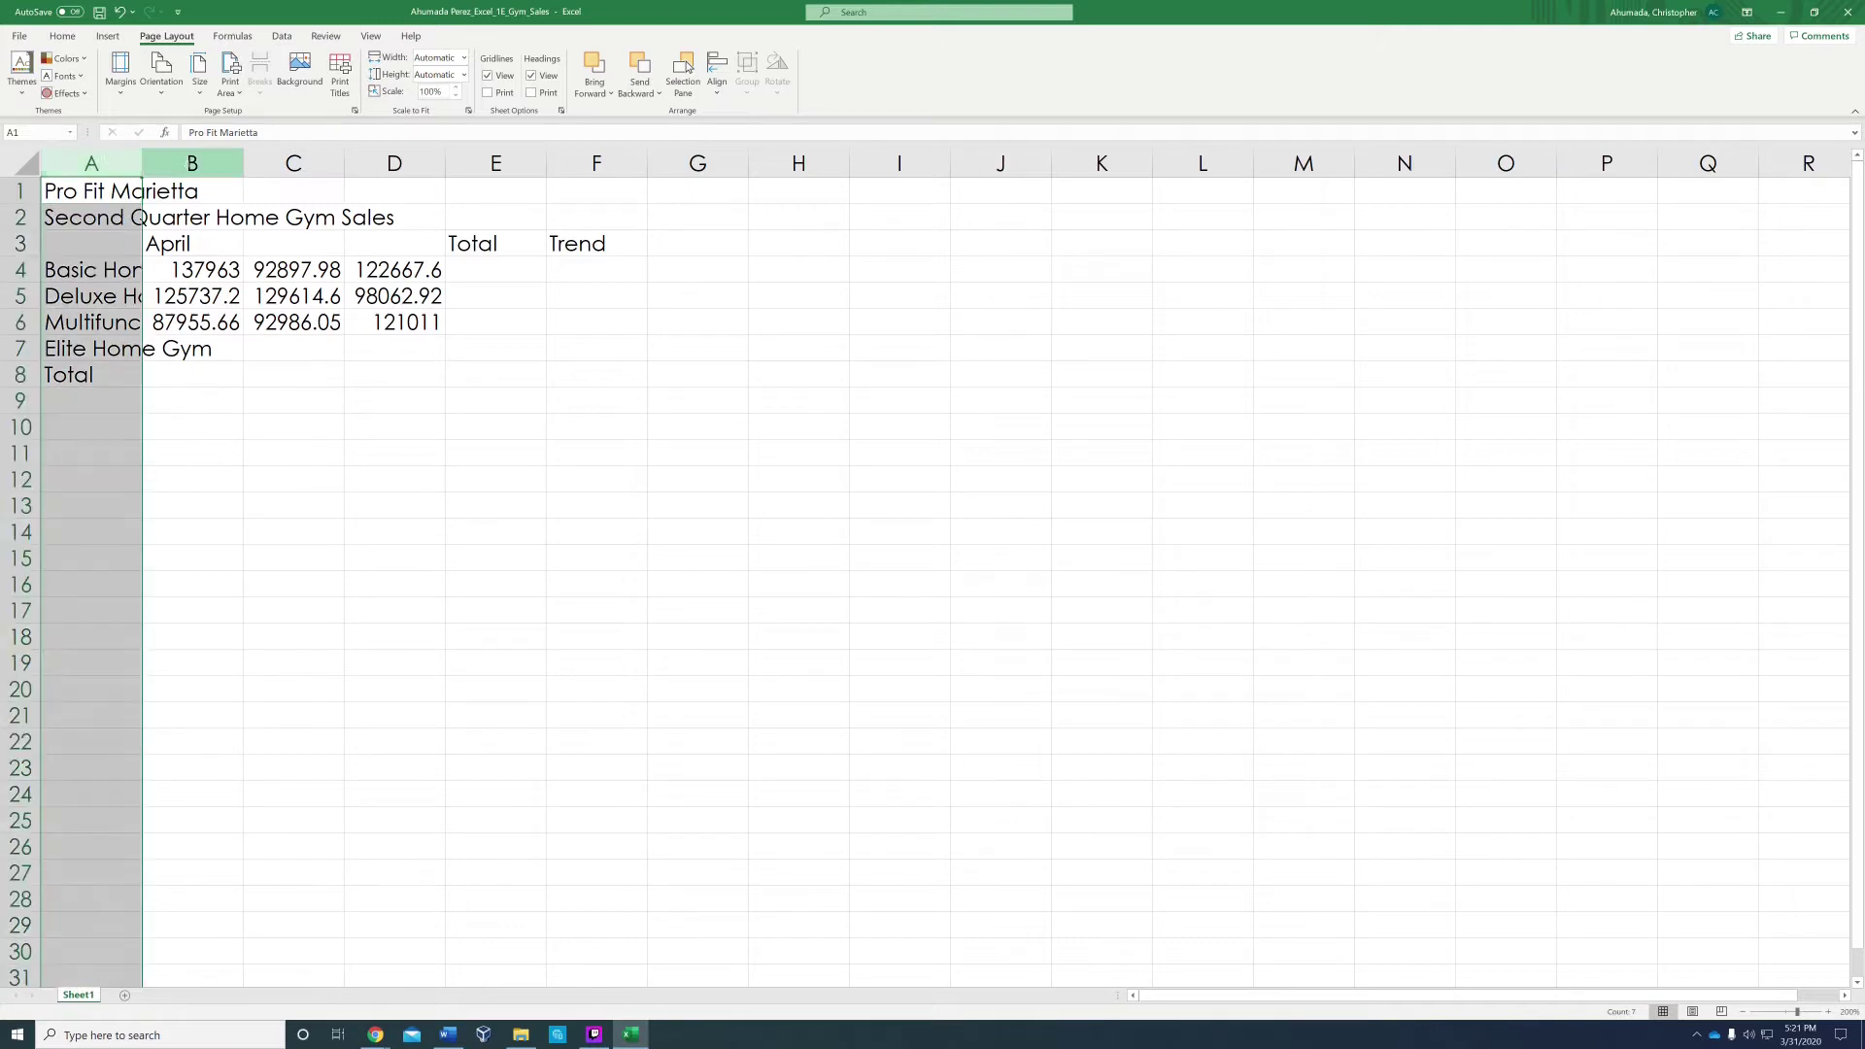
pyautogui.click(192, 164)
pyautogui.click(91, 163)
pyautogui.click(193, 163)
pyautogui.click(293, 163)
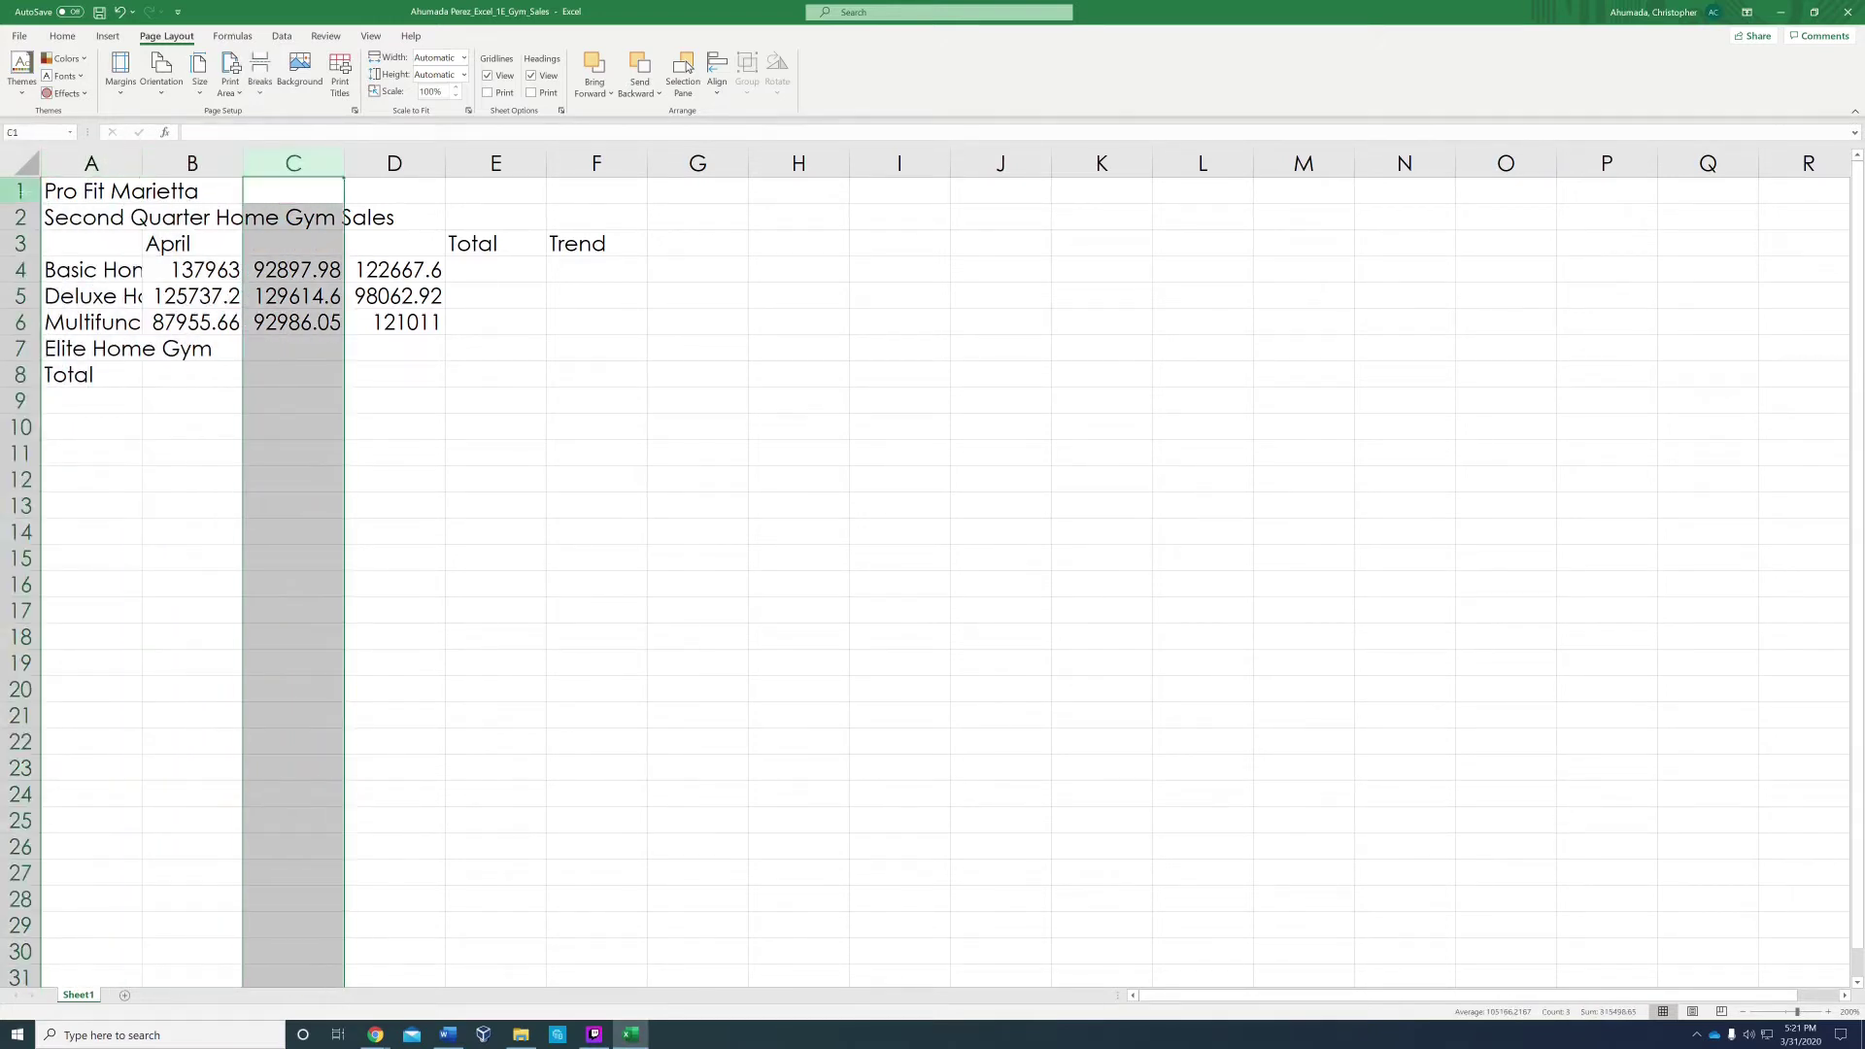
pyautogui.click(18, 191)
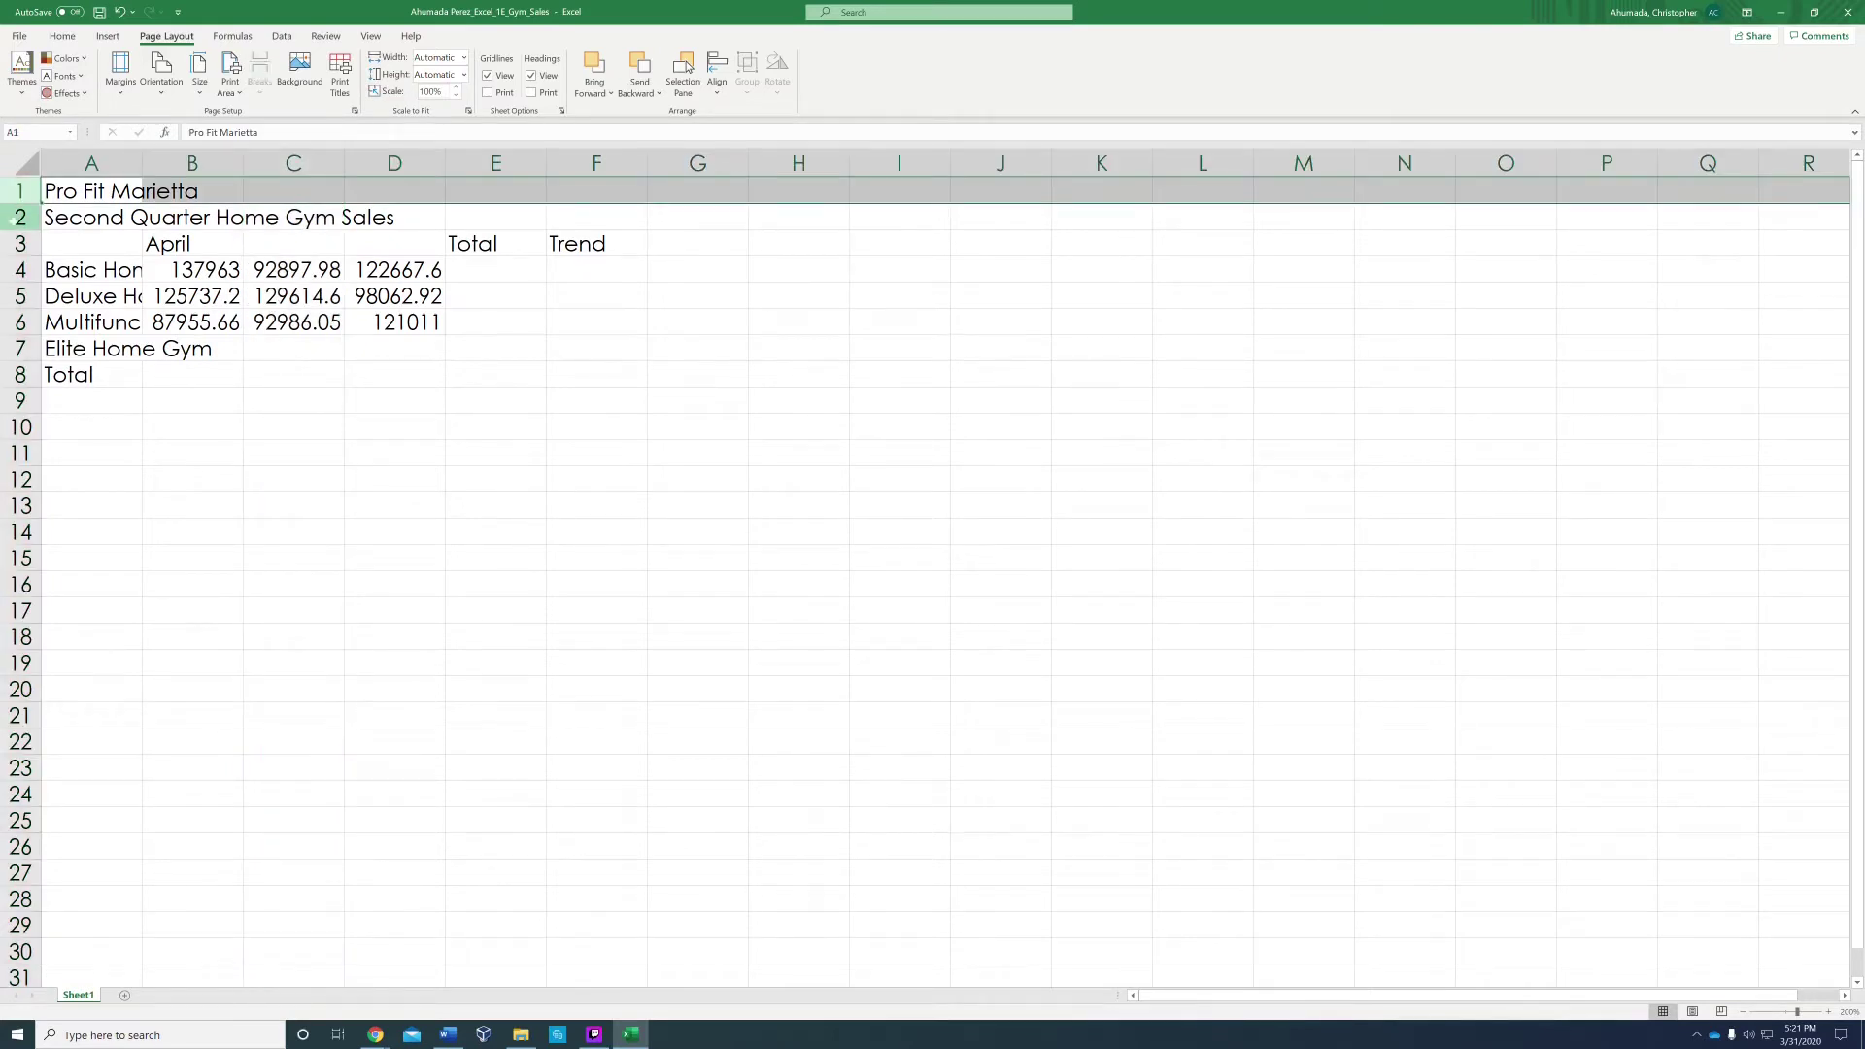
pyautogui.click(19, 243)
pyautogui.click(19, 269)
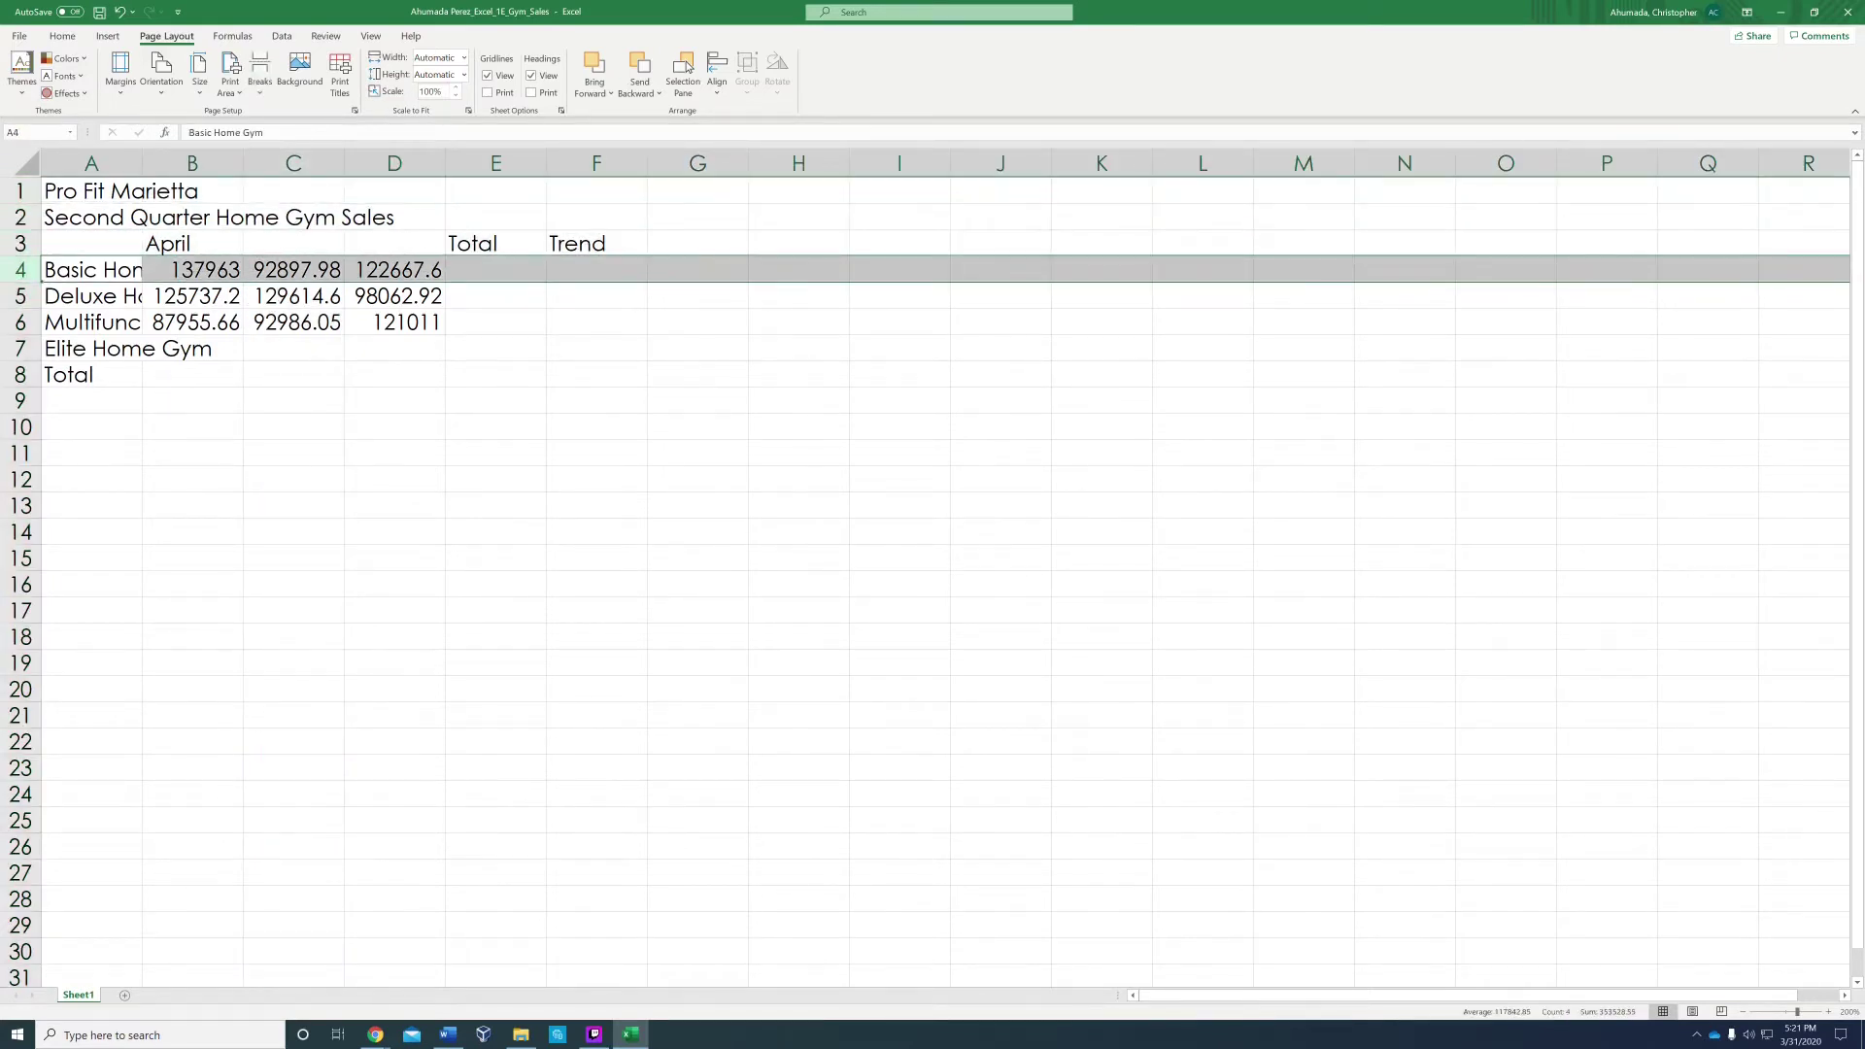
pyautogui.click(293, 453)
pyautogui.click(294, 296)
pyautogui.click(192, 243)
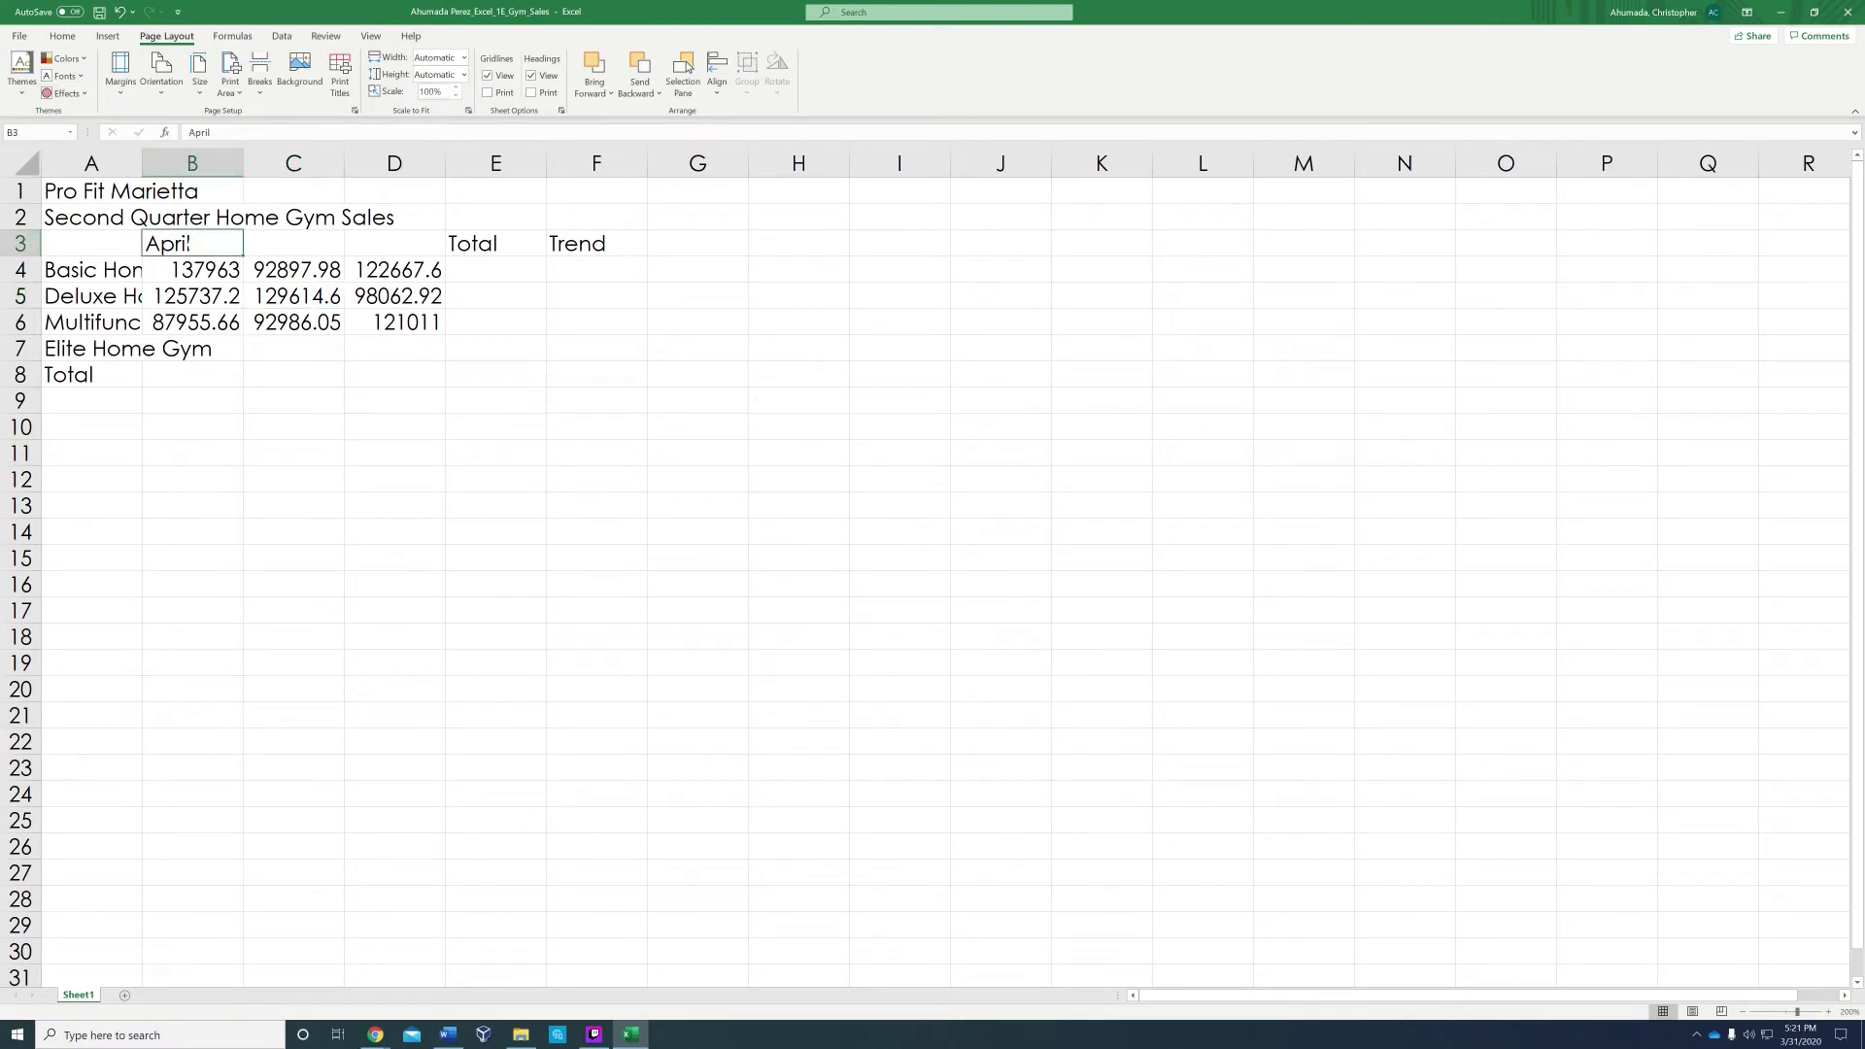
pyautogui.click(293, 243)
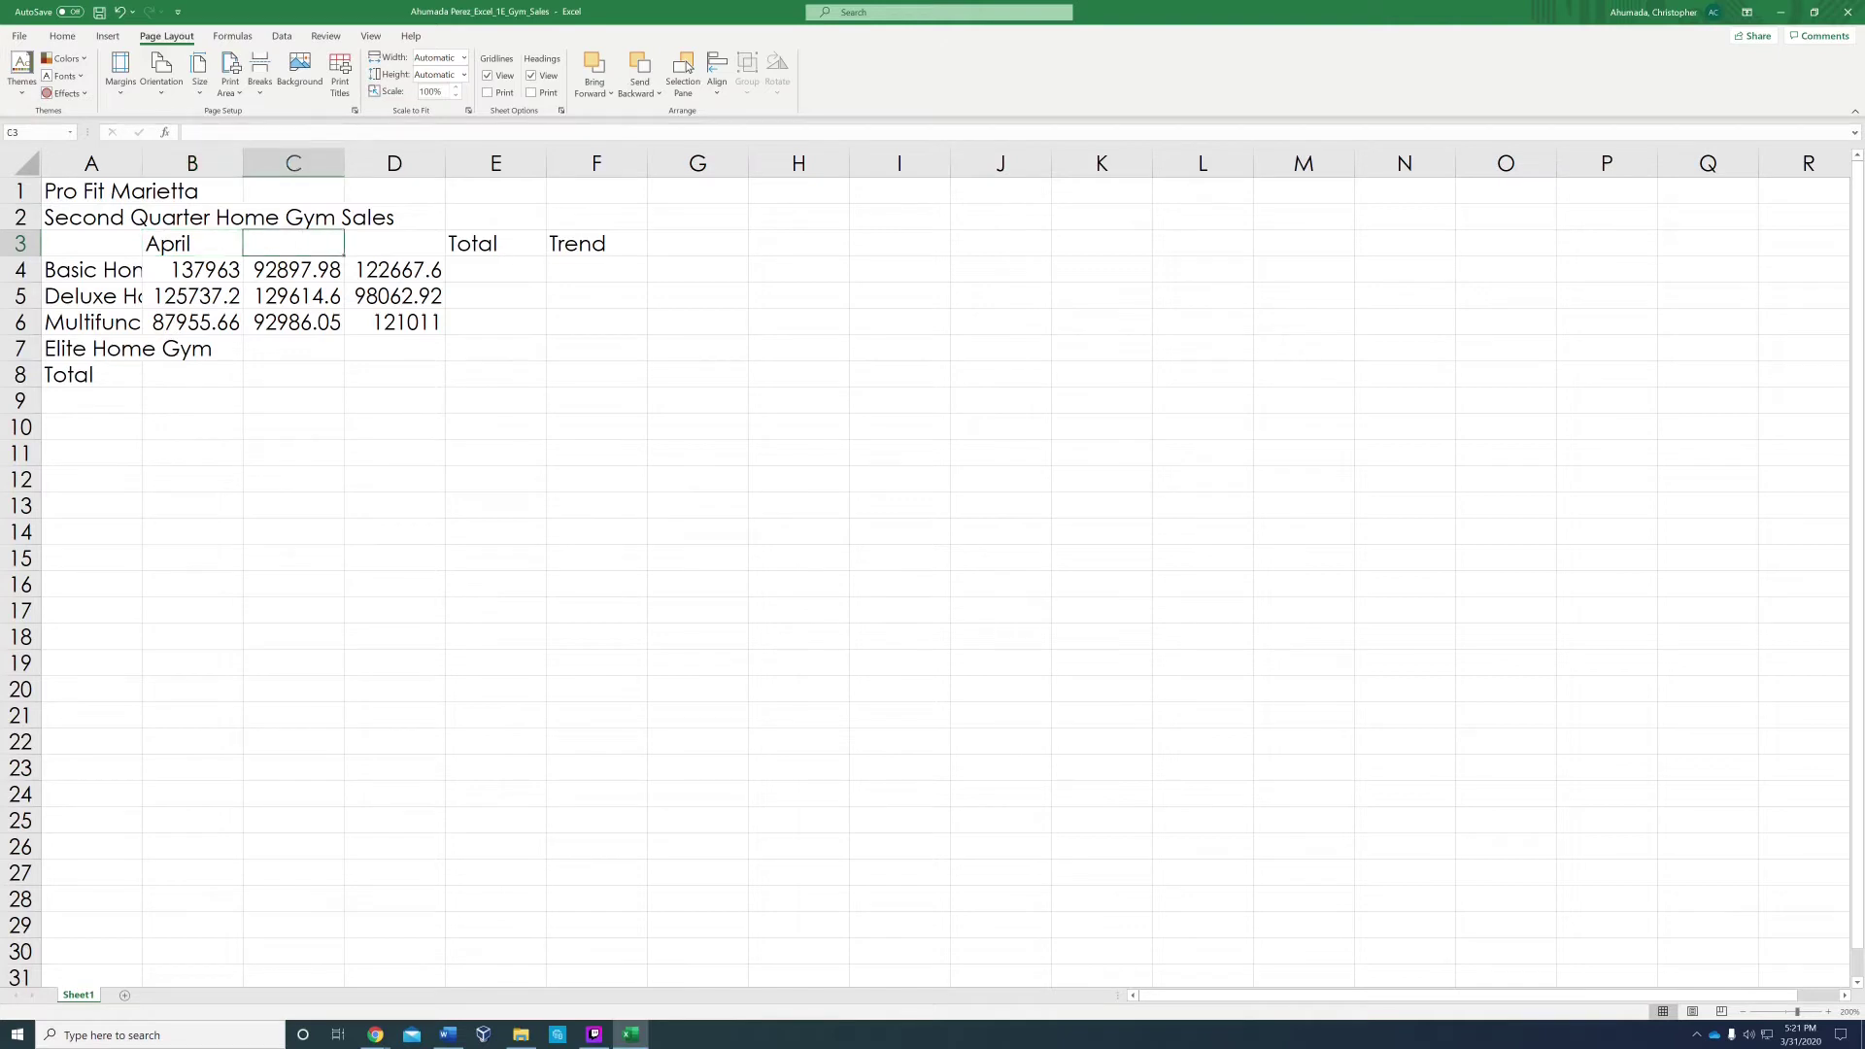
pyautogui.click(395, 243)
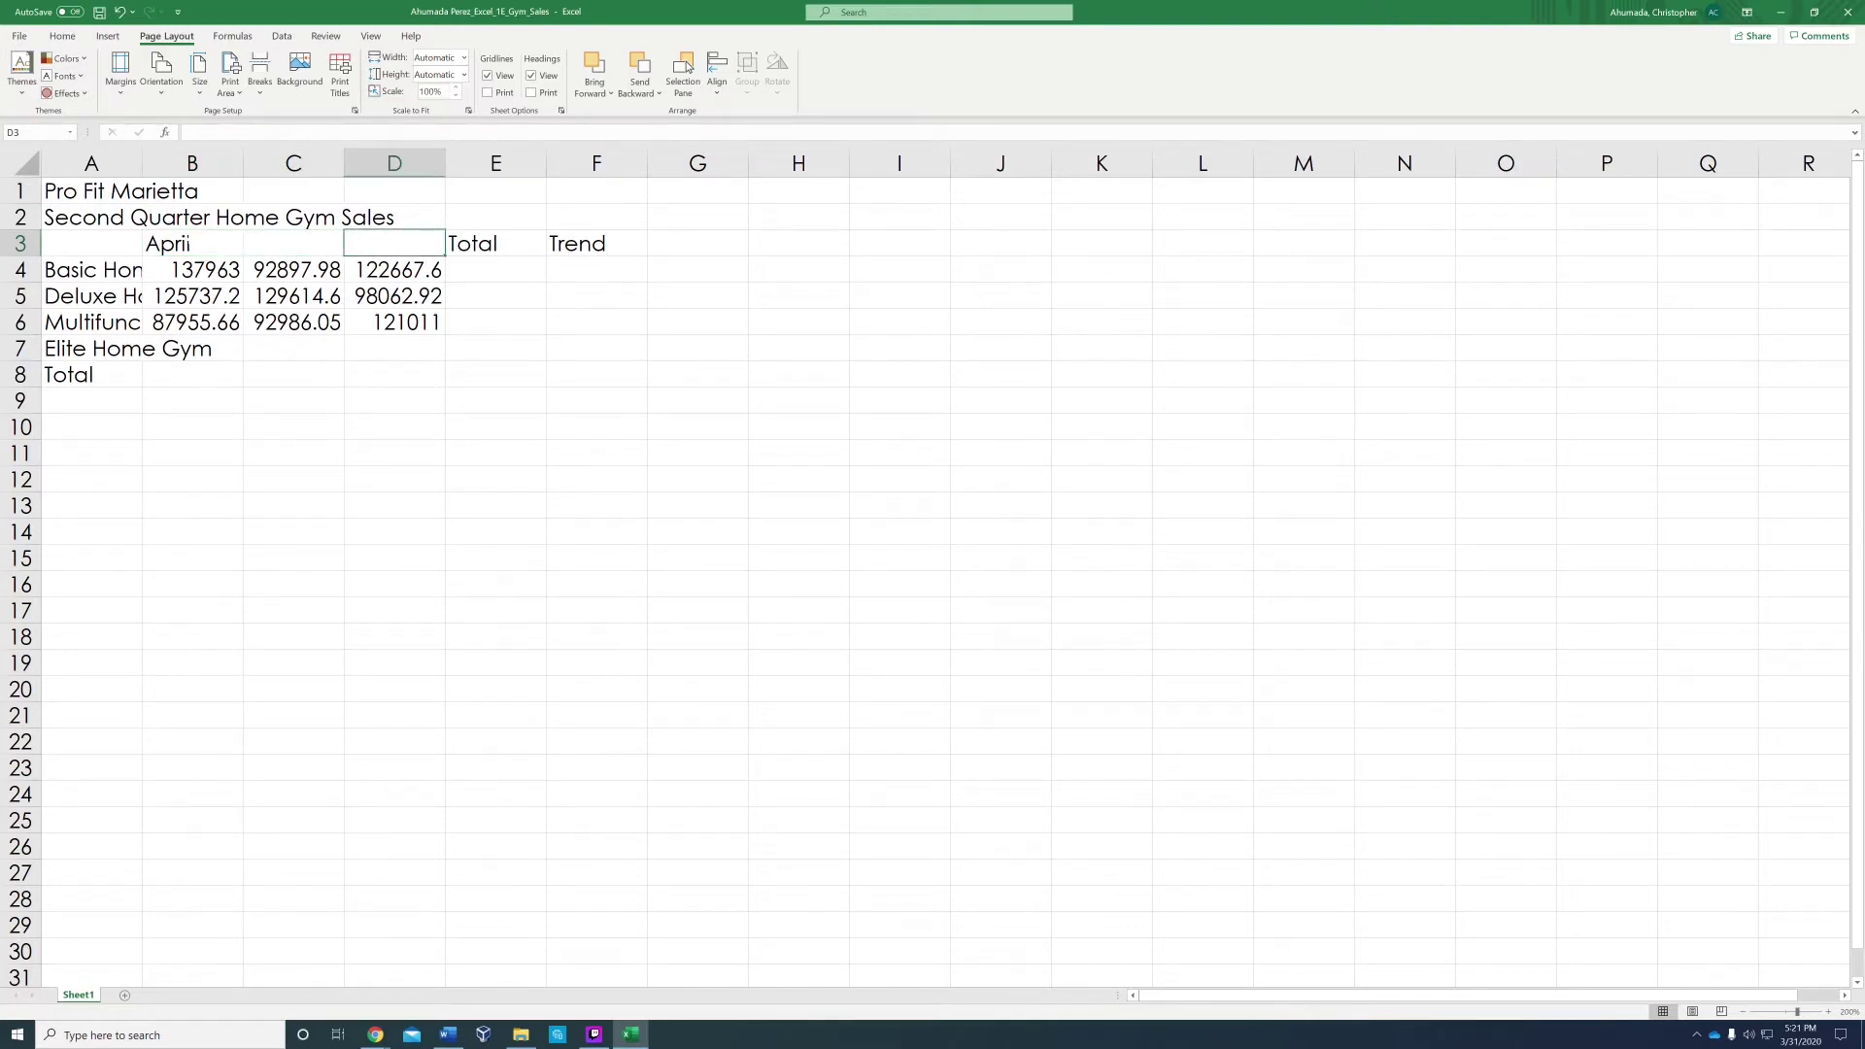
pyautogui.click(192, 243)
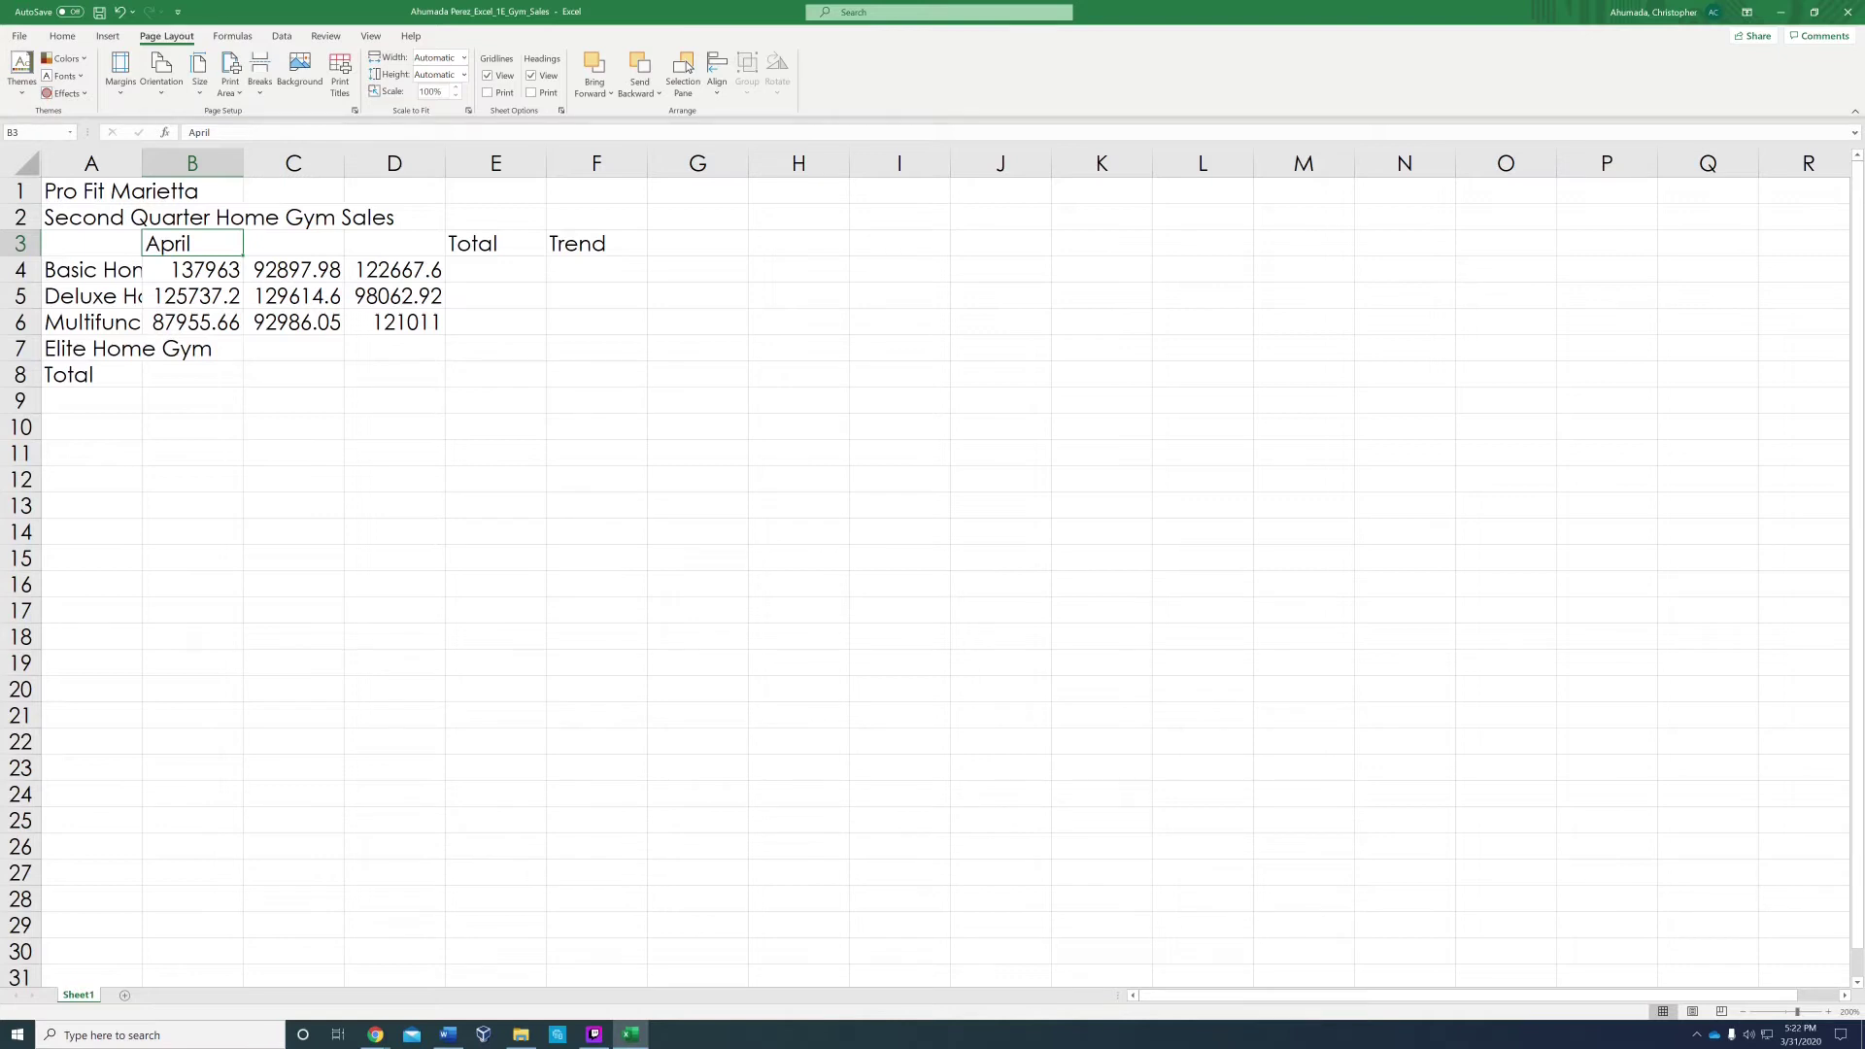
pyautogui.click(294, 243)
pyautogui.click(394, 243)
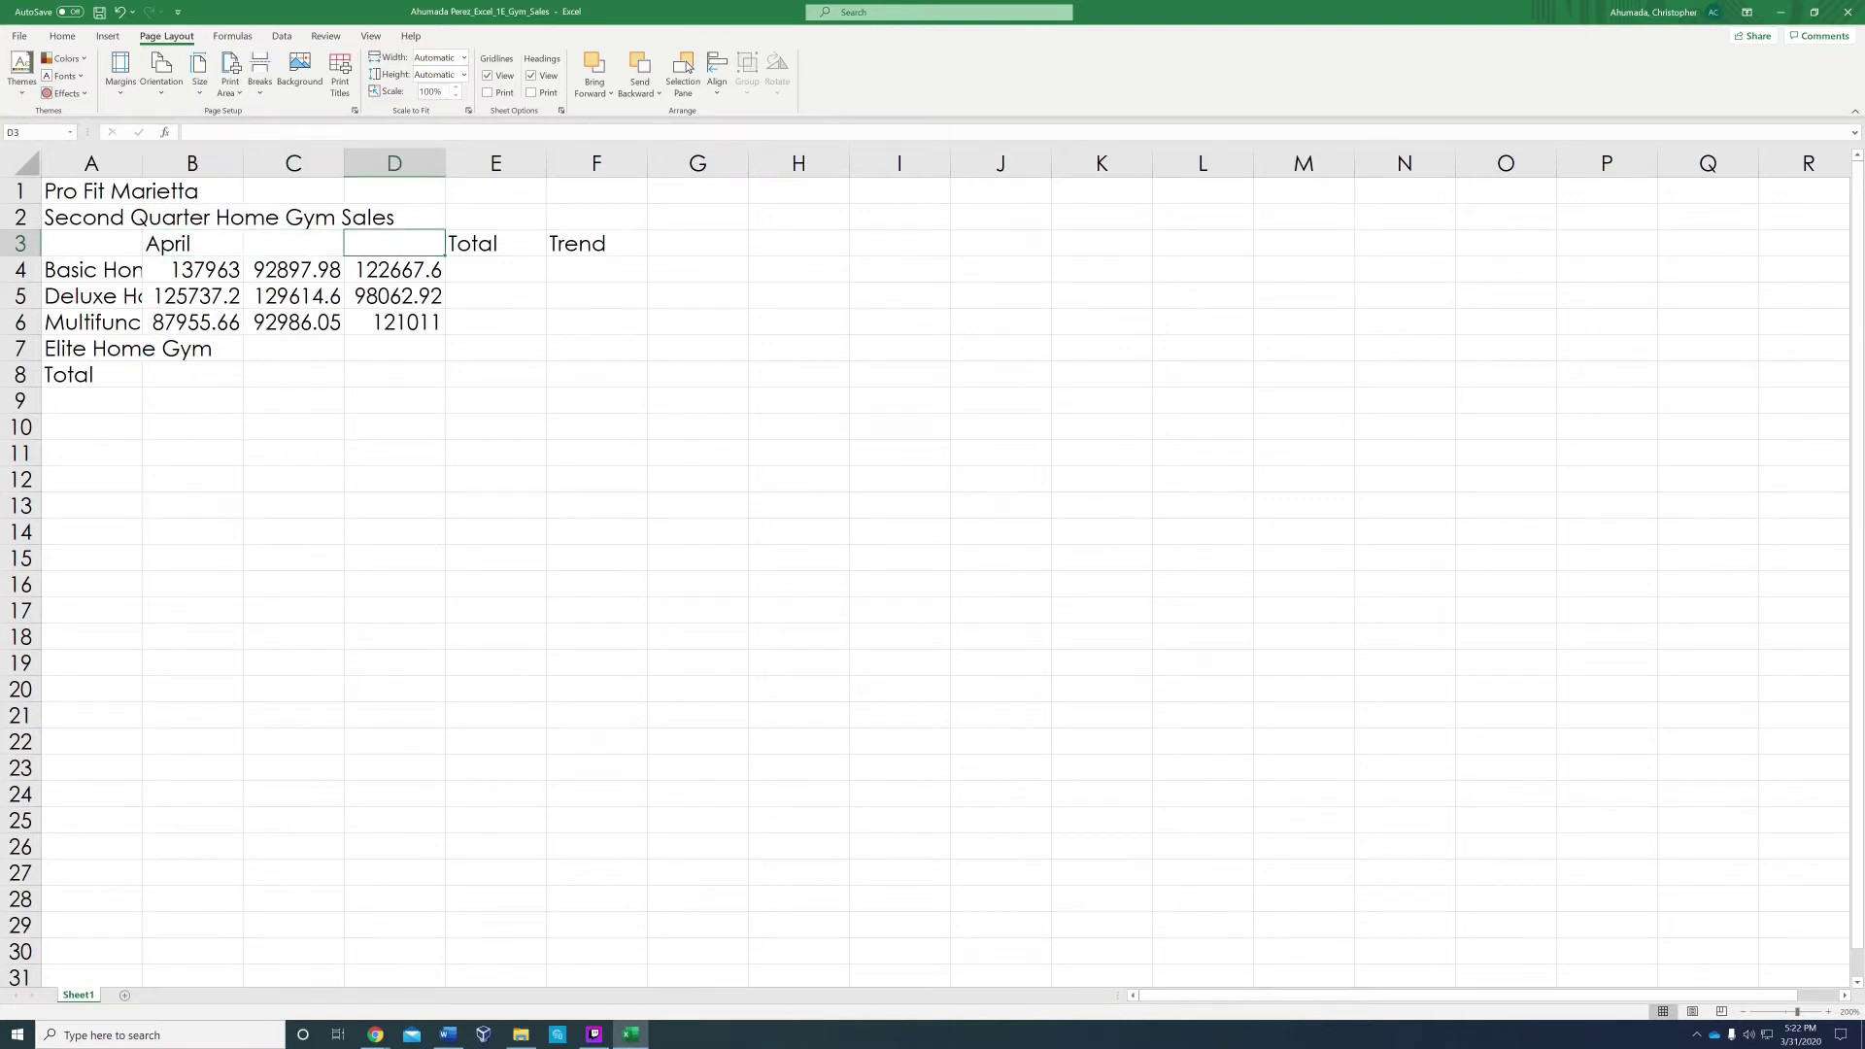
# Fill May and June into C3:D3 from the April heading in B3, returning to A1.
pyautogui.click(292, 250)
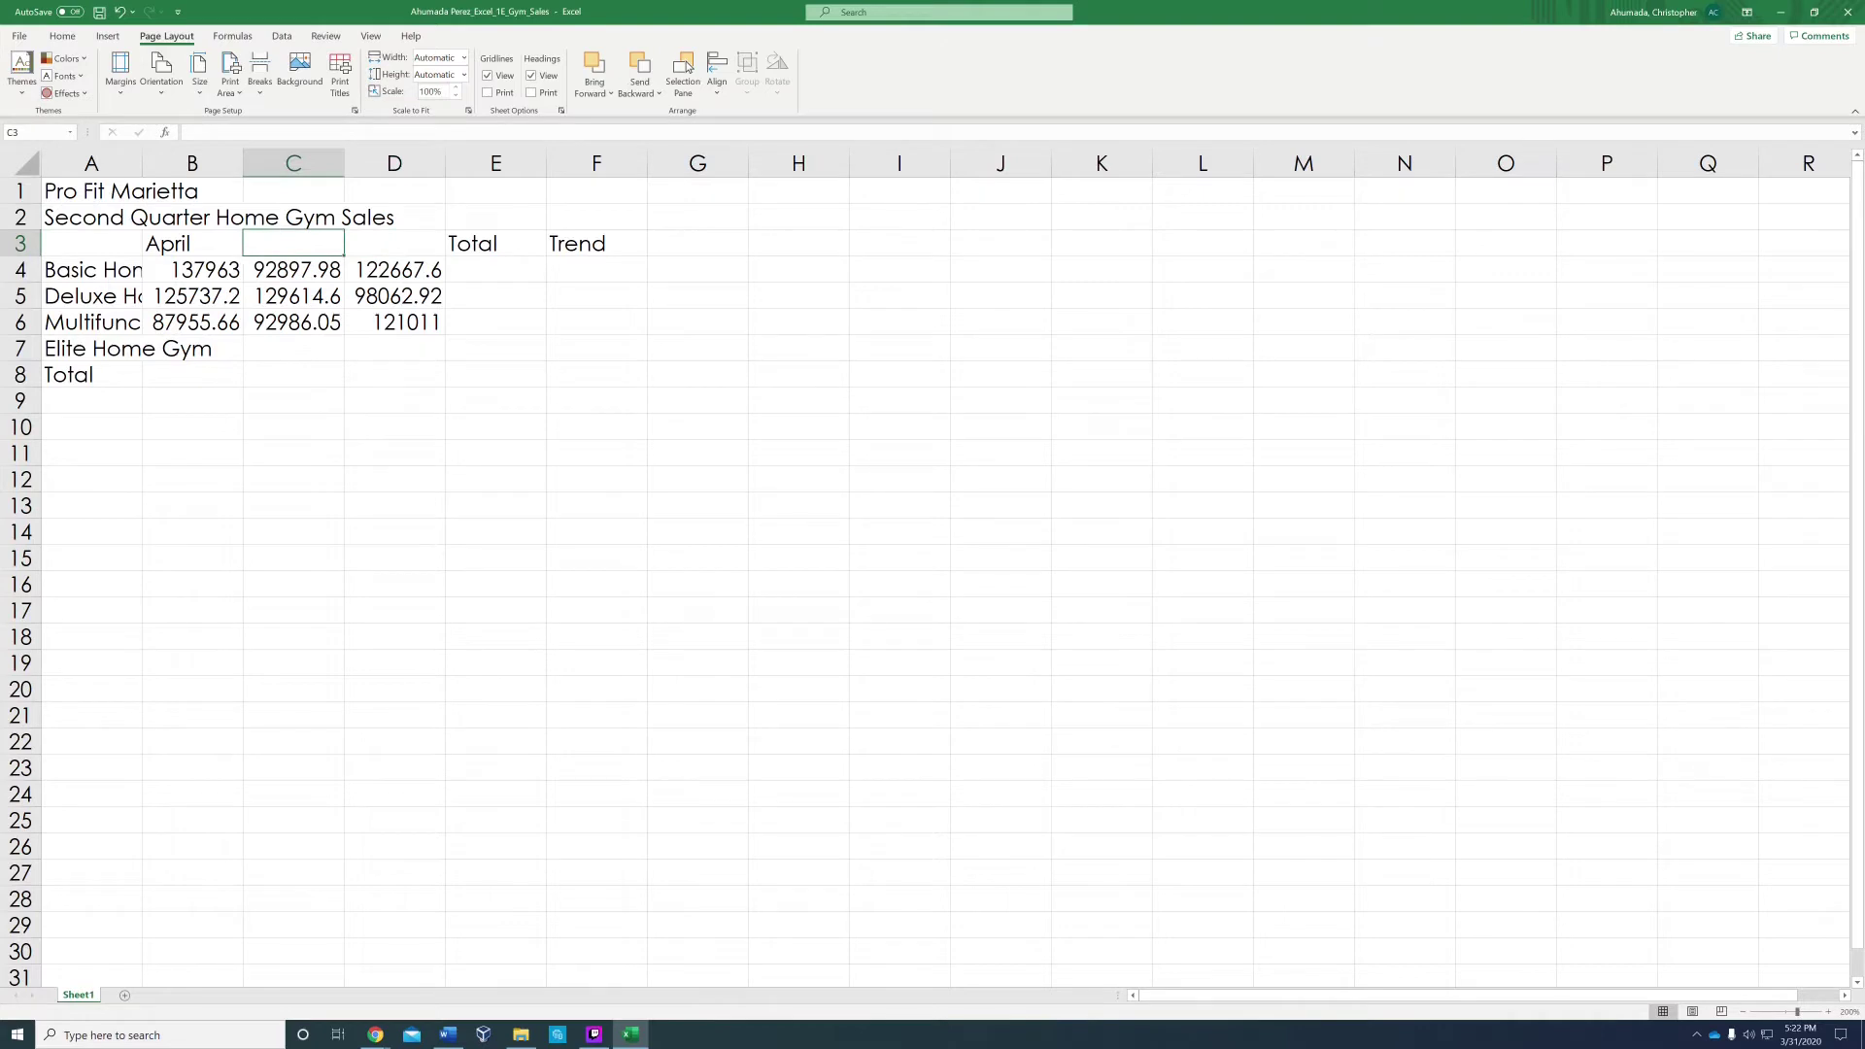
pyautogui.press('Left')
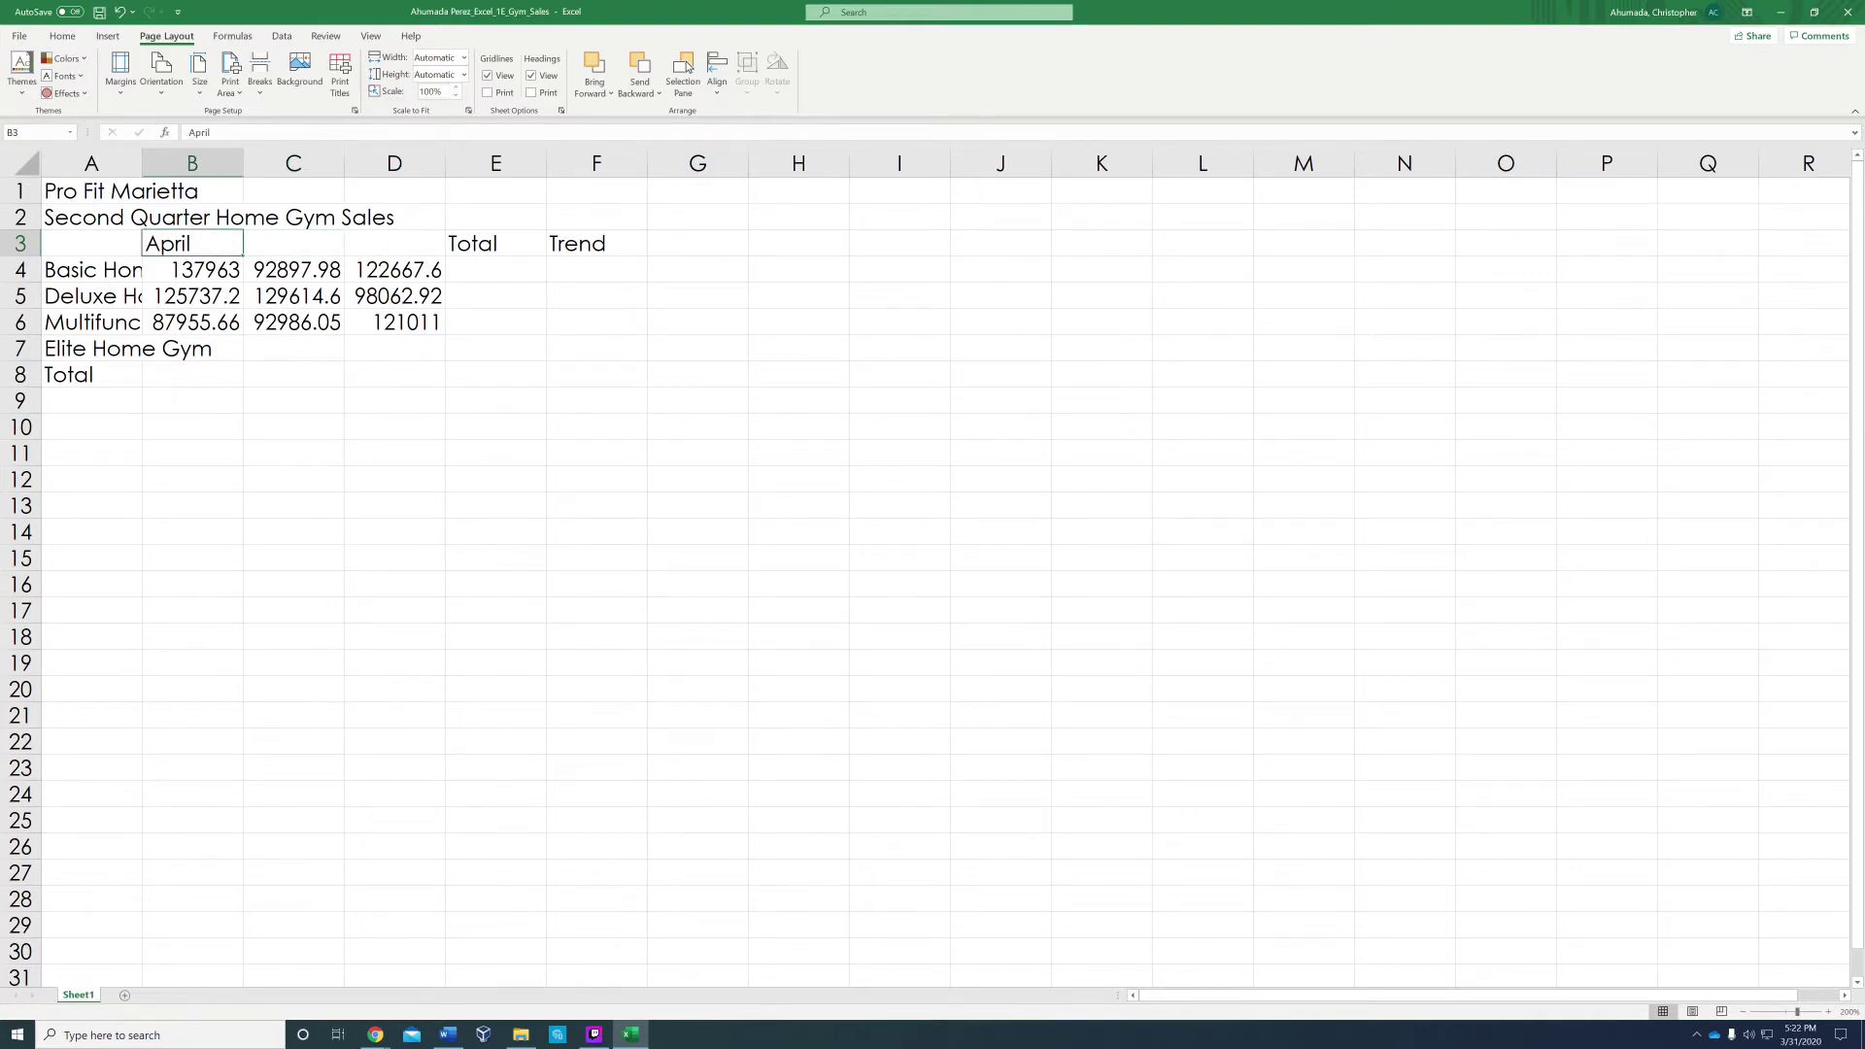
pyautogui.moveTo(242, 256); pyautogui.dragTo(374, 267)
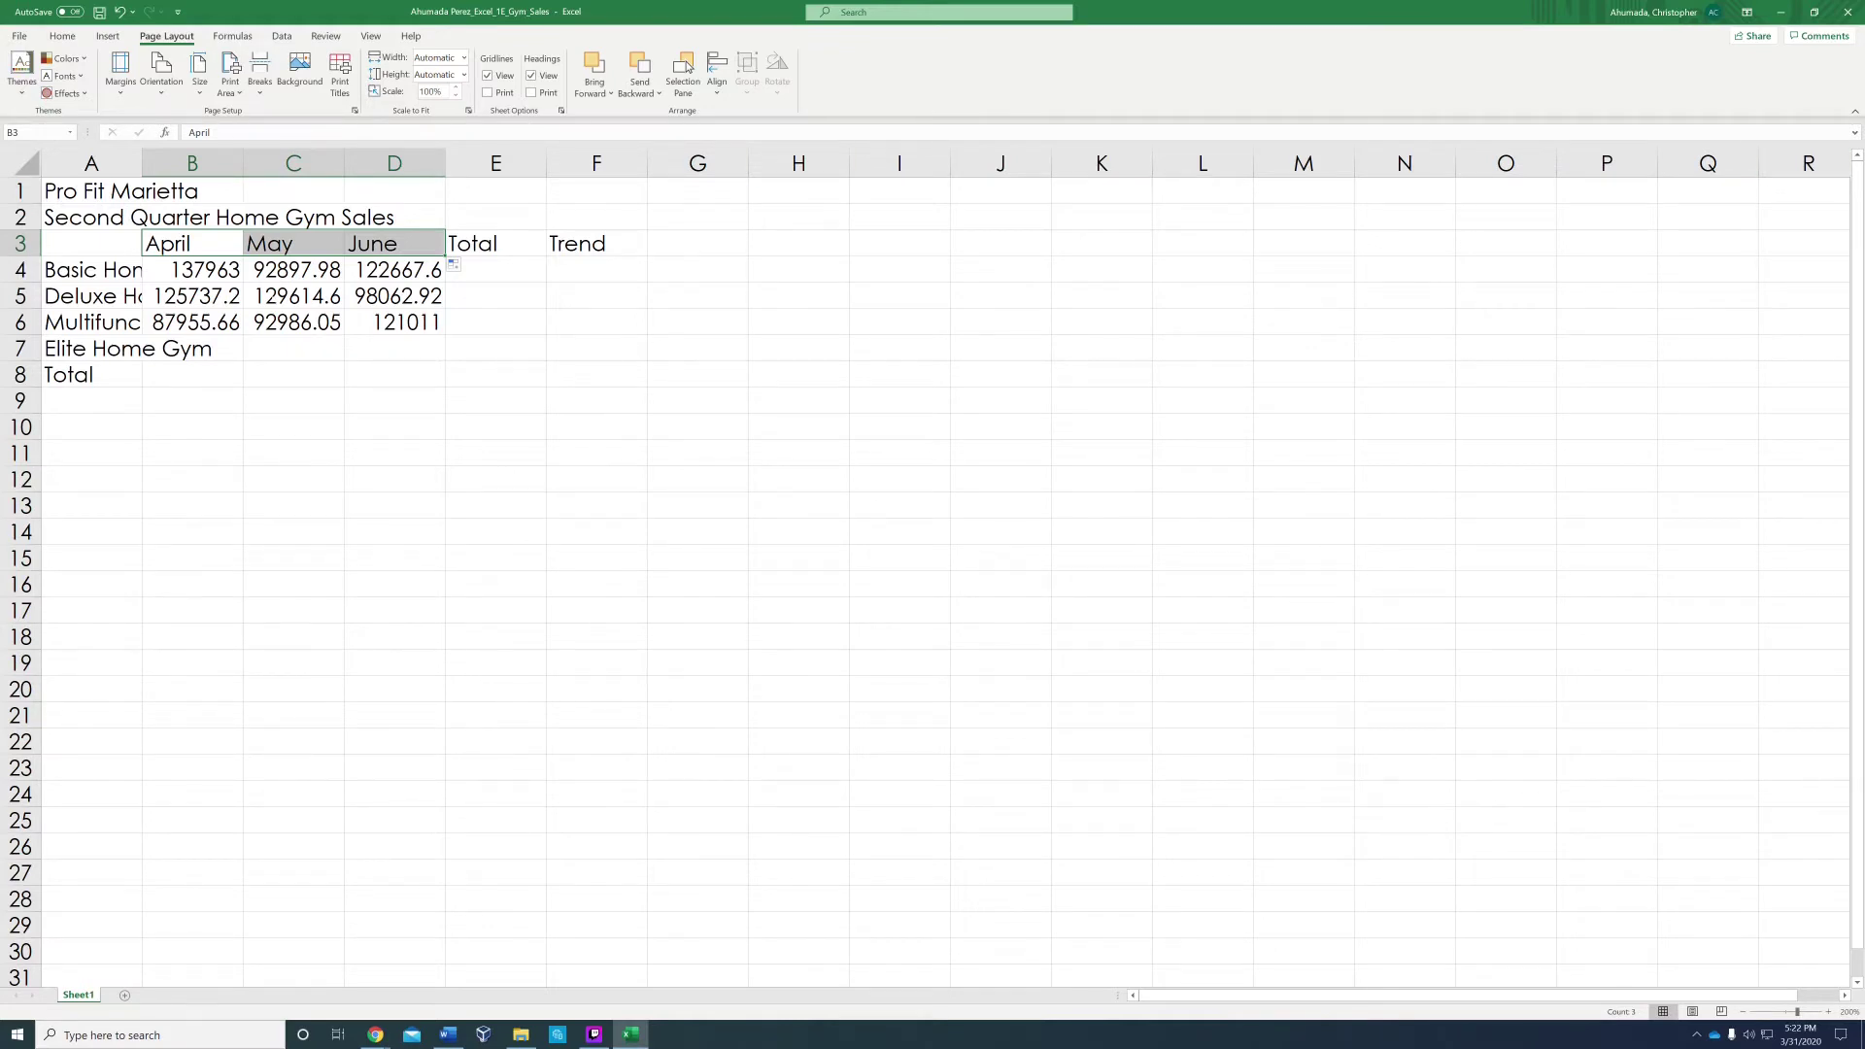
pyautogui.hotkey('ctrl', 'Home')
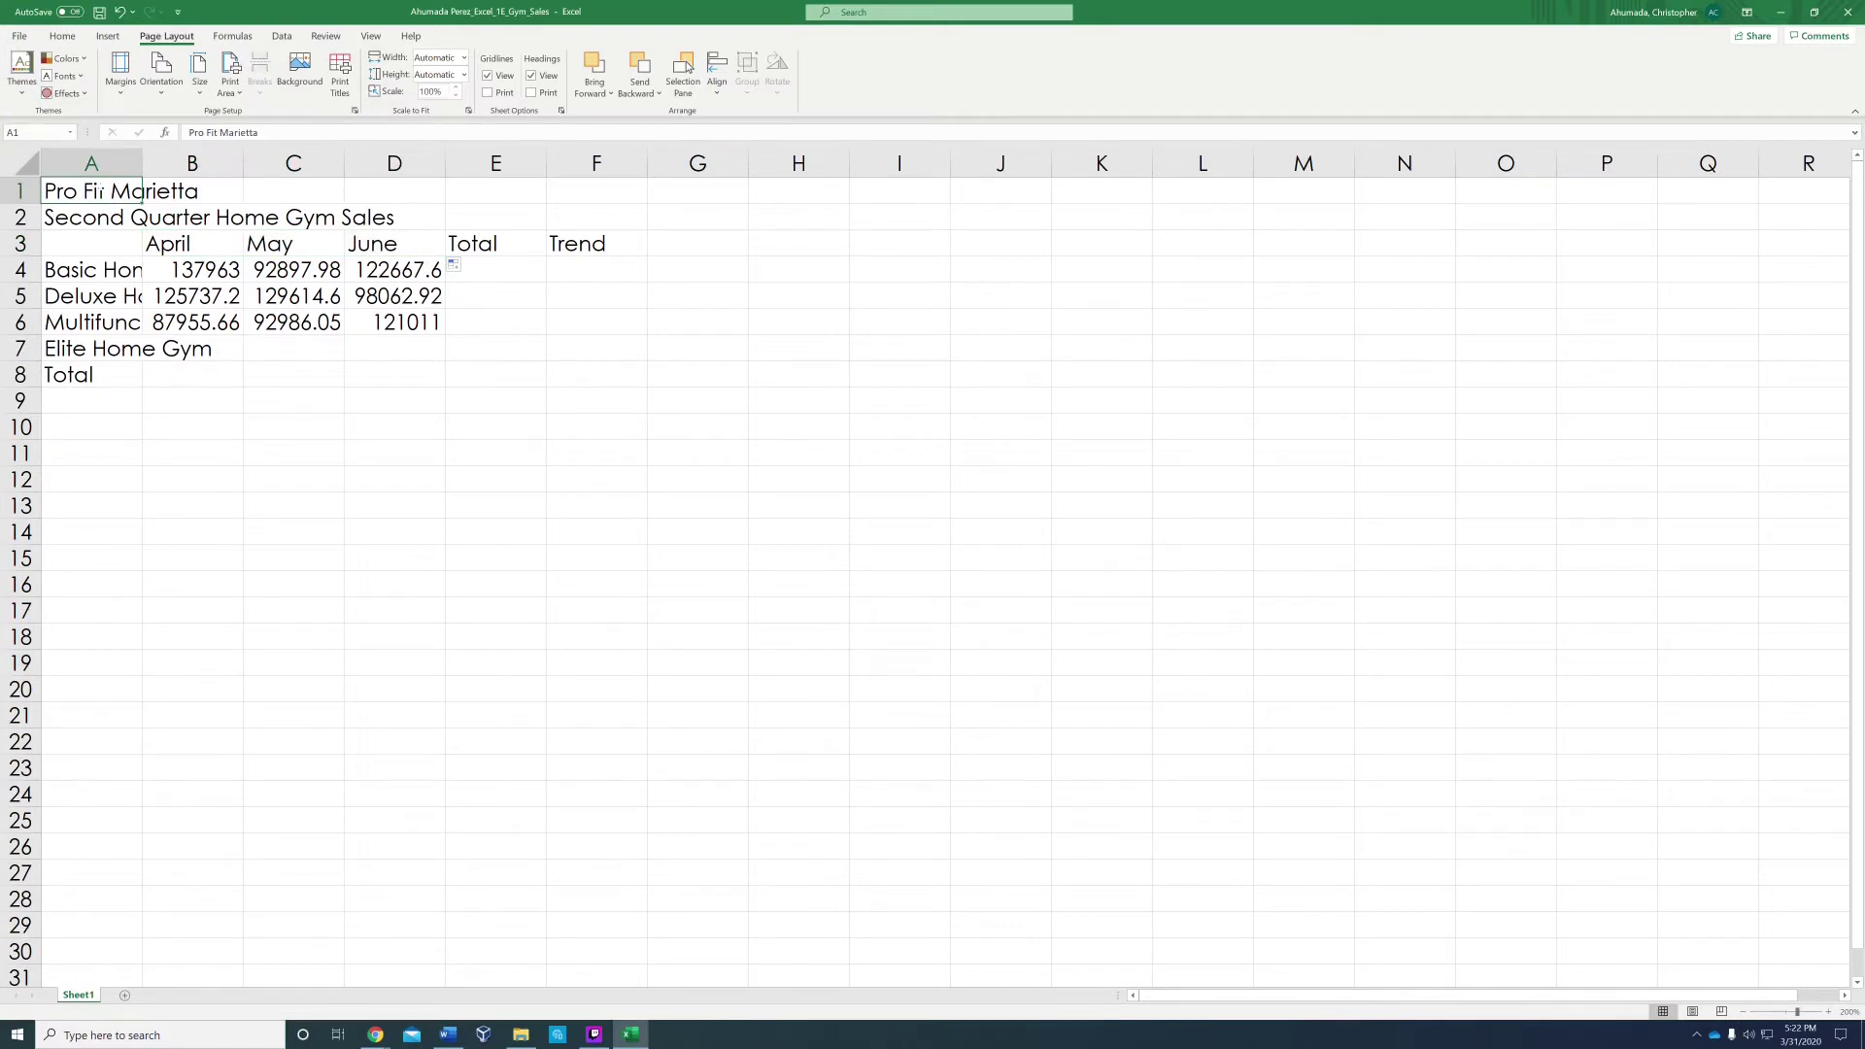
# Merge and center the Pro Fit Marietta title across A1:F1.
pyautogui.moveTo(135, 191); pyautogui.dragTo(592, 188)
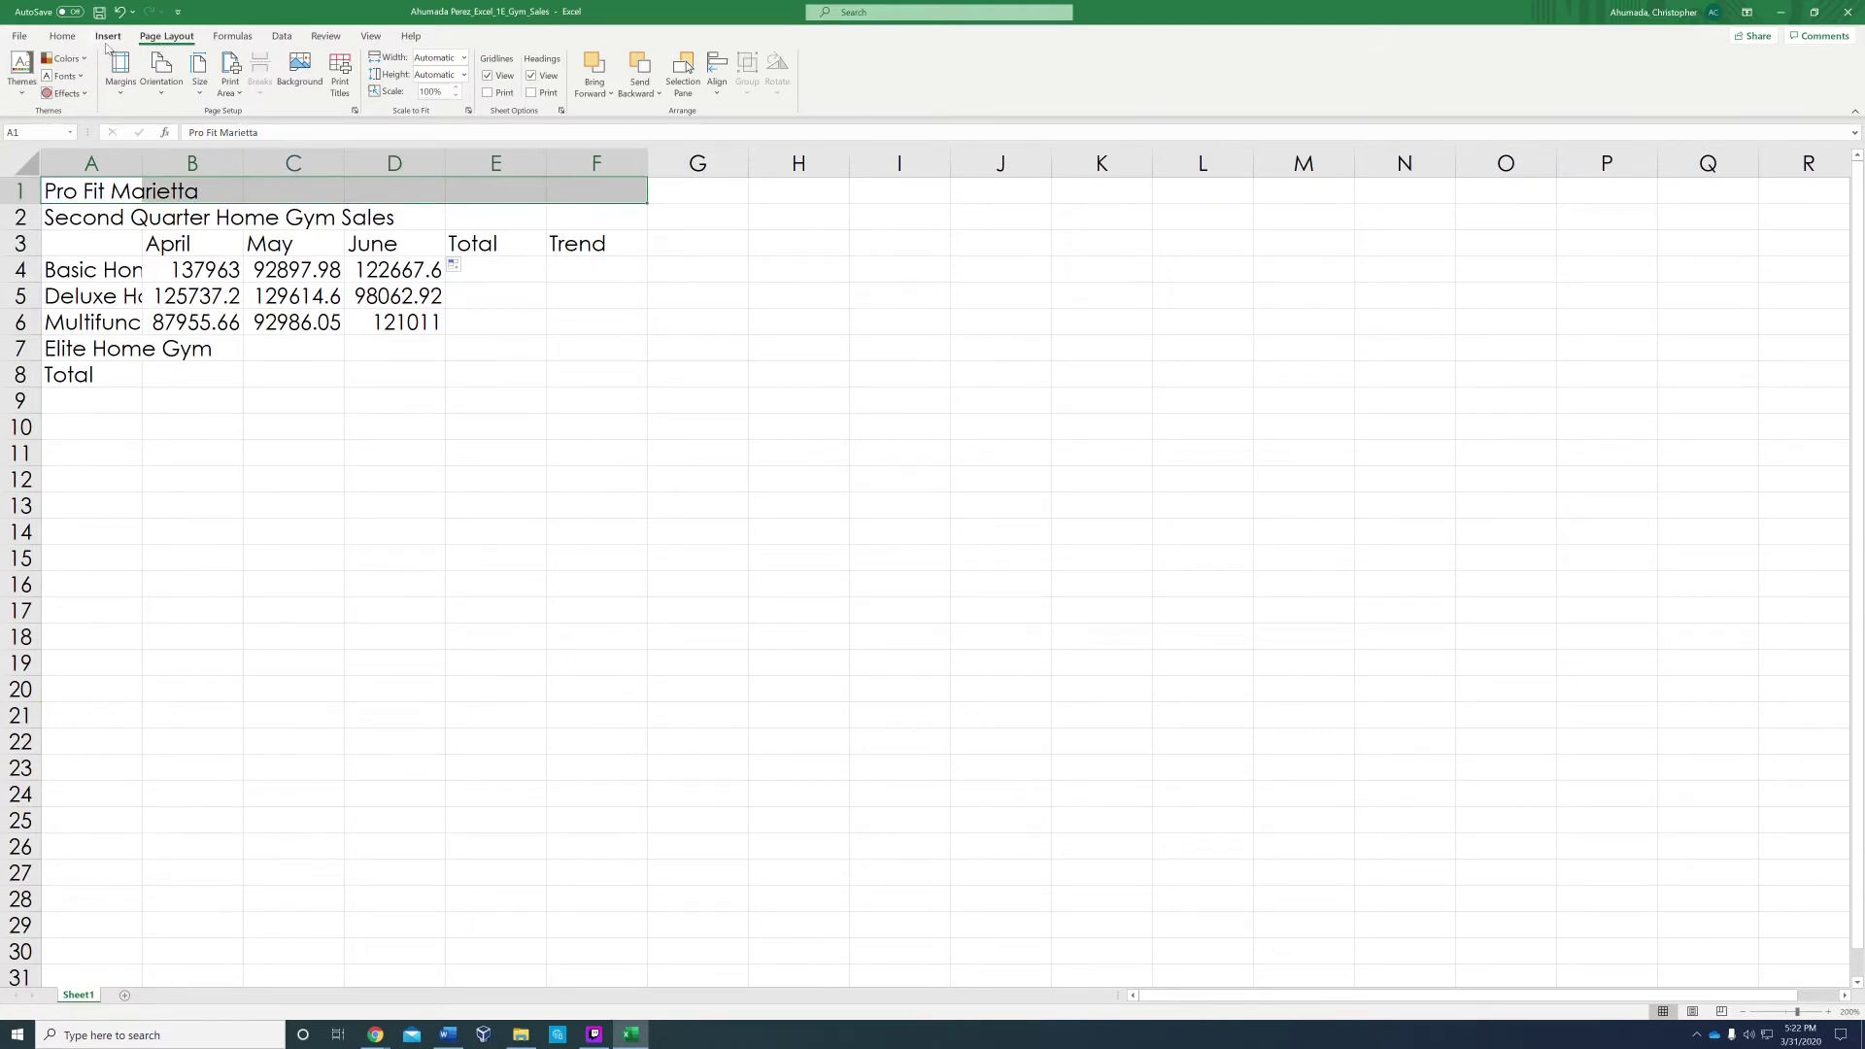
pyautogui.click(63, 39)
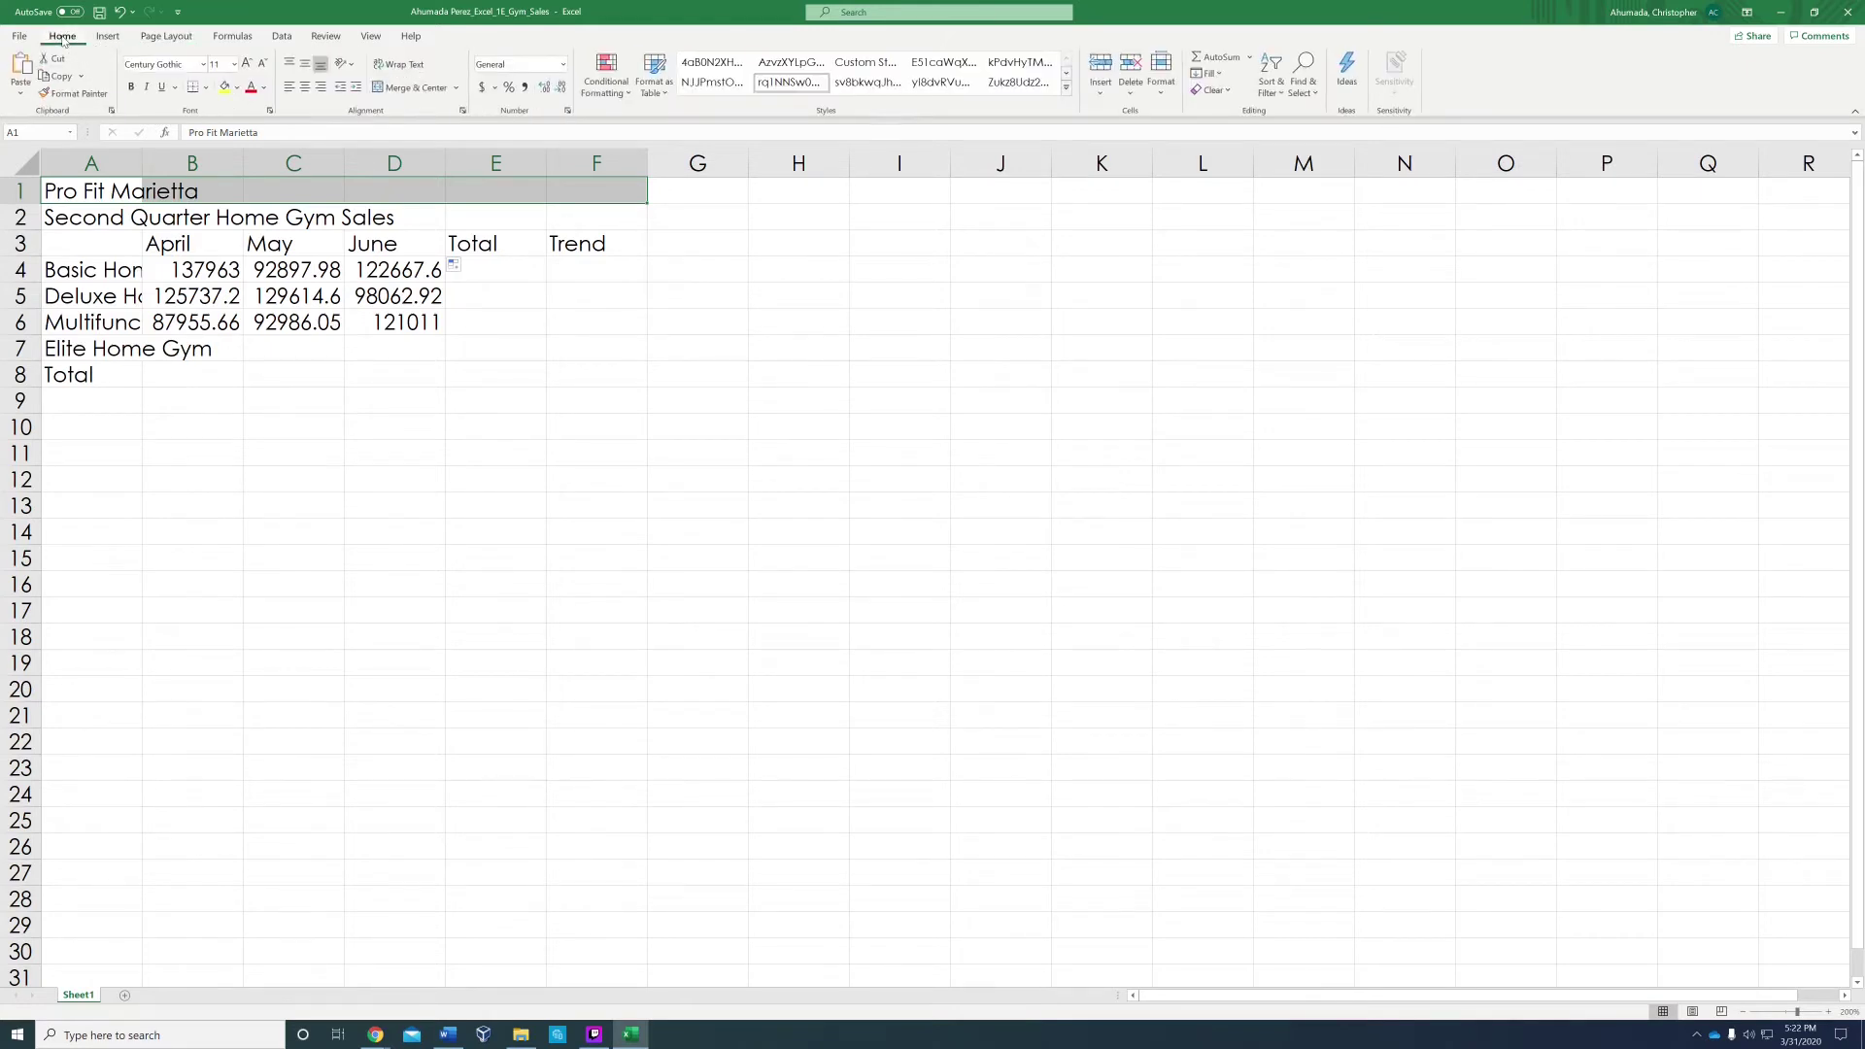
pyautogui.click(400, 88)
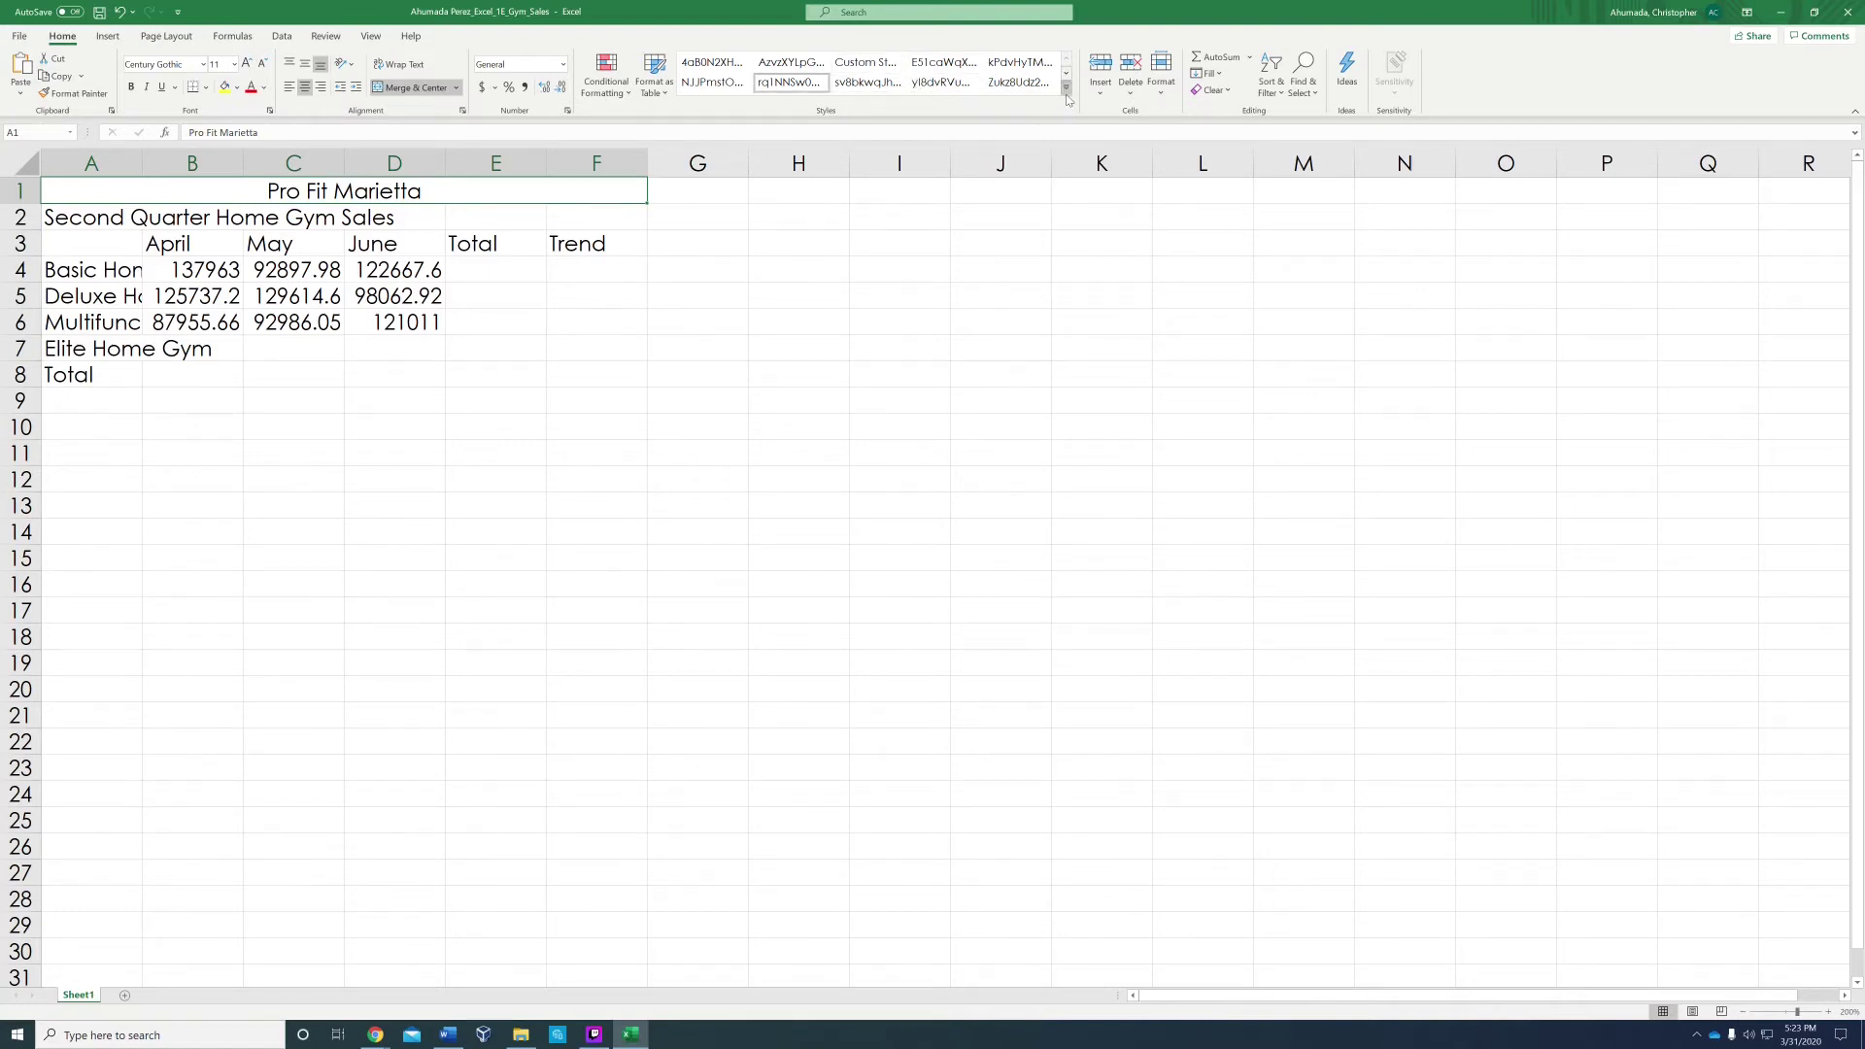
# Apply the Title cell style to the merged Pro Fit Marietta title.
pyautogui.click(1066, 87)
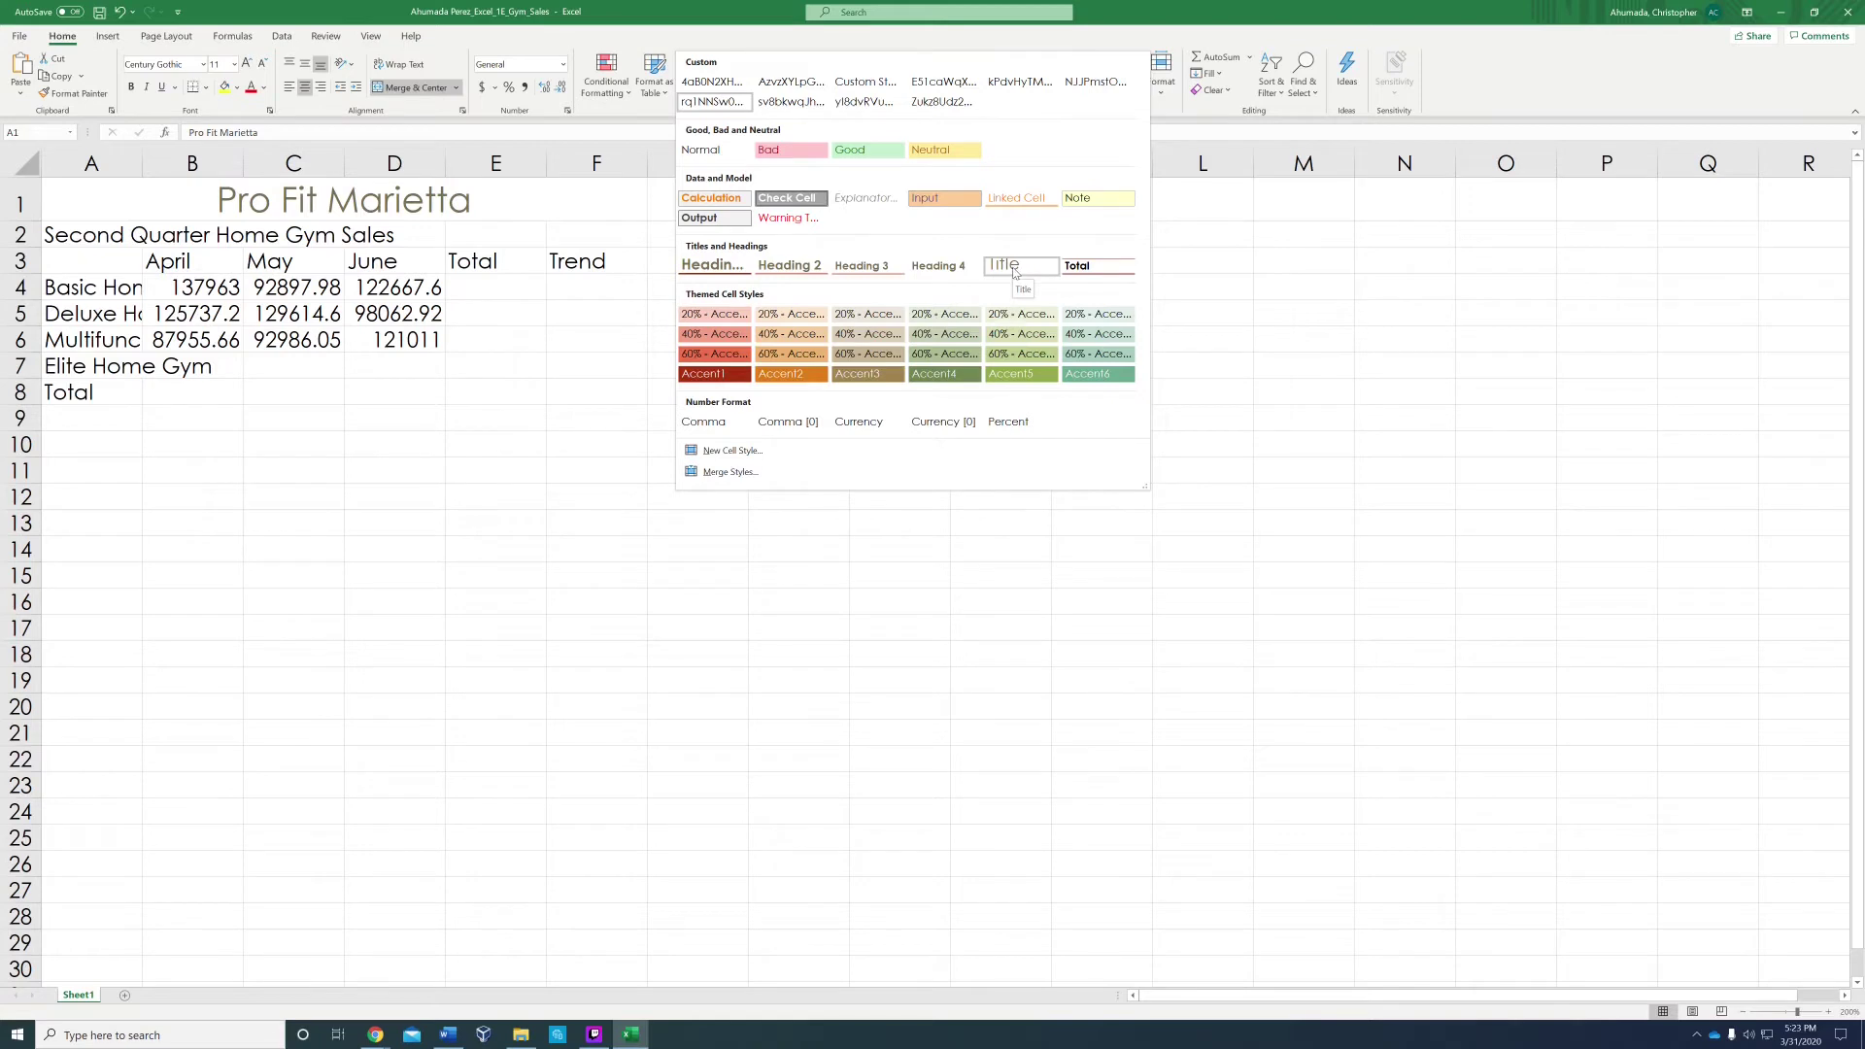
pyautogui.click(1015, 272)
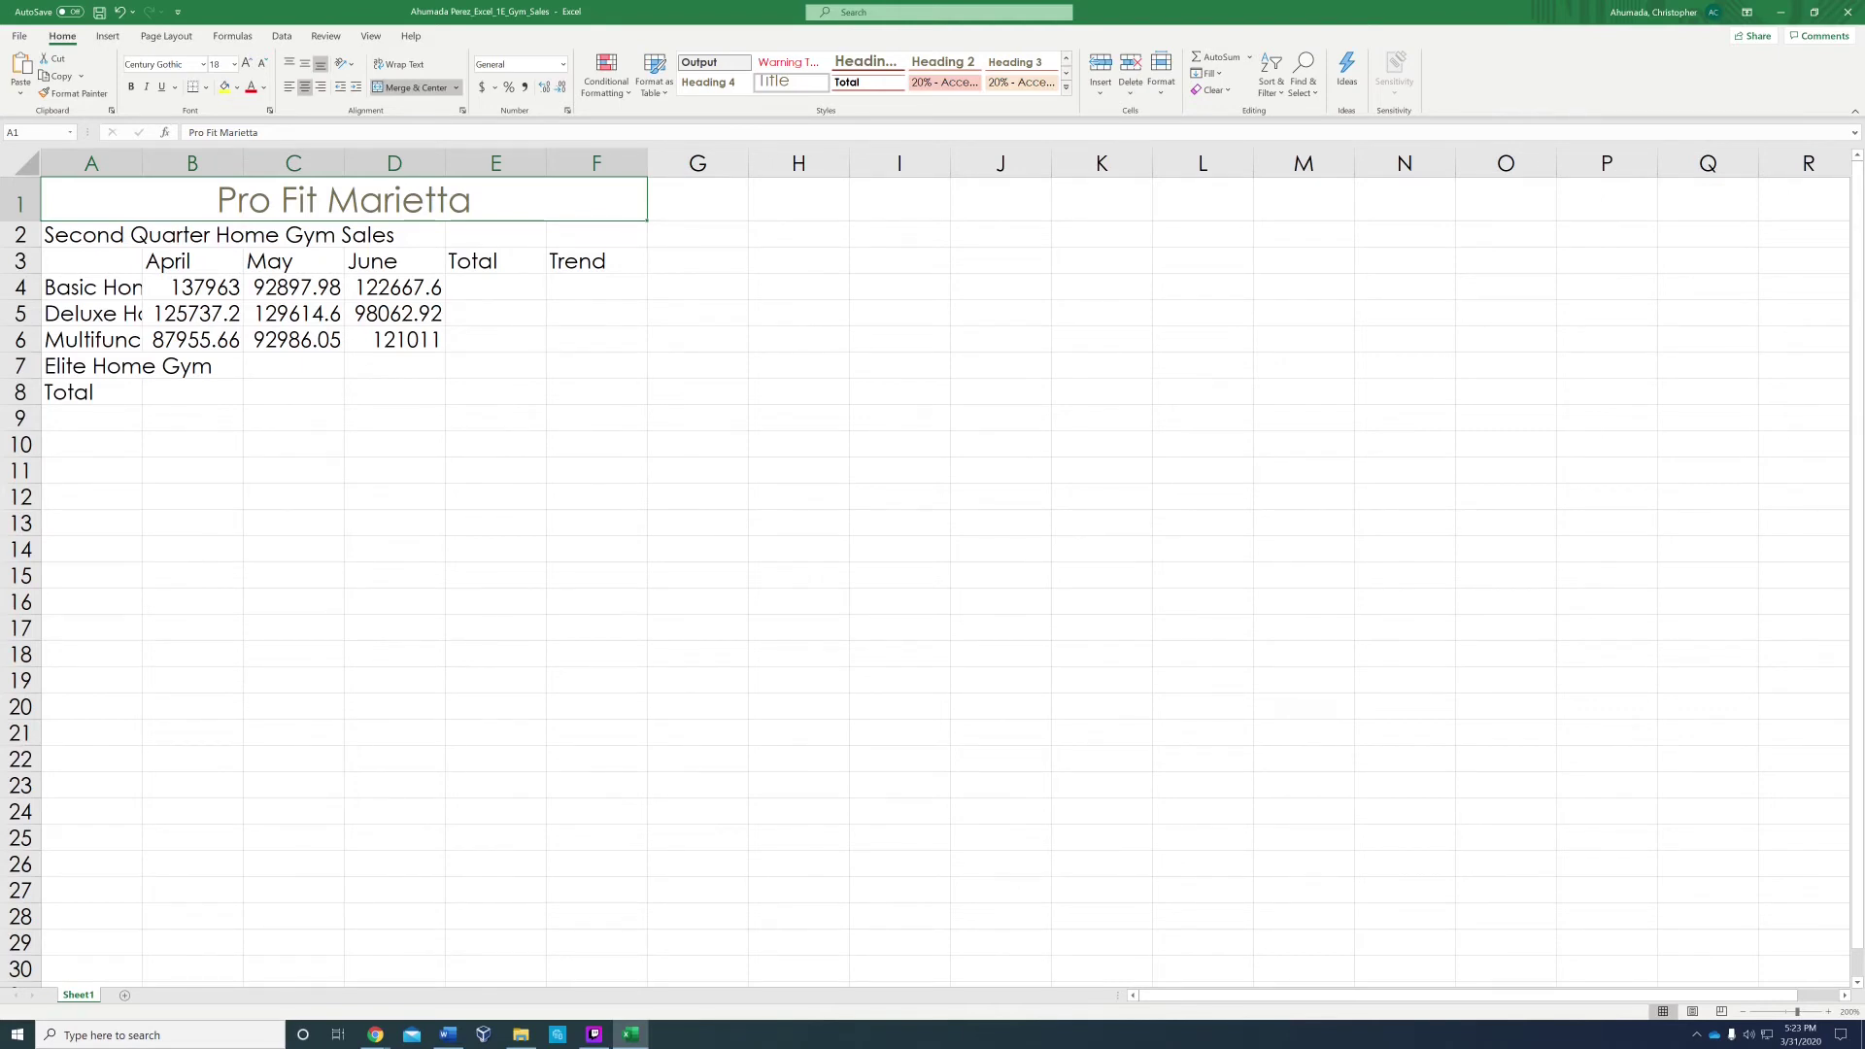
# Merge cells A2:F2 and center the 'Second Quarter Home Gym Sales' subtitle across them.
pyautogui.click(78, 242)
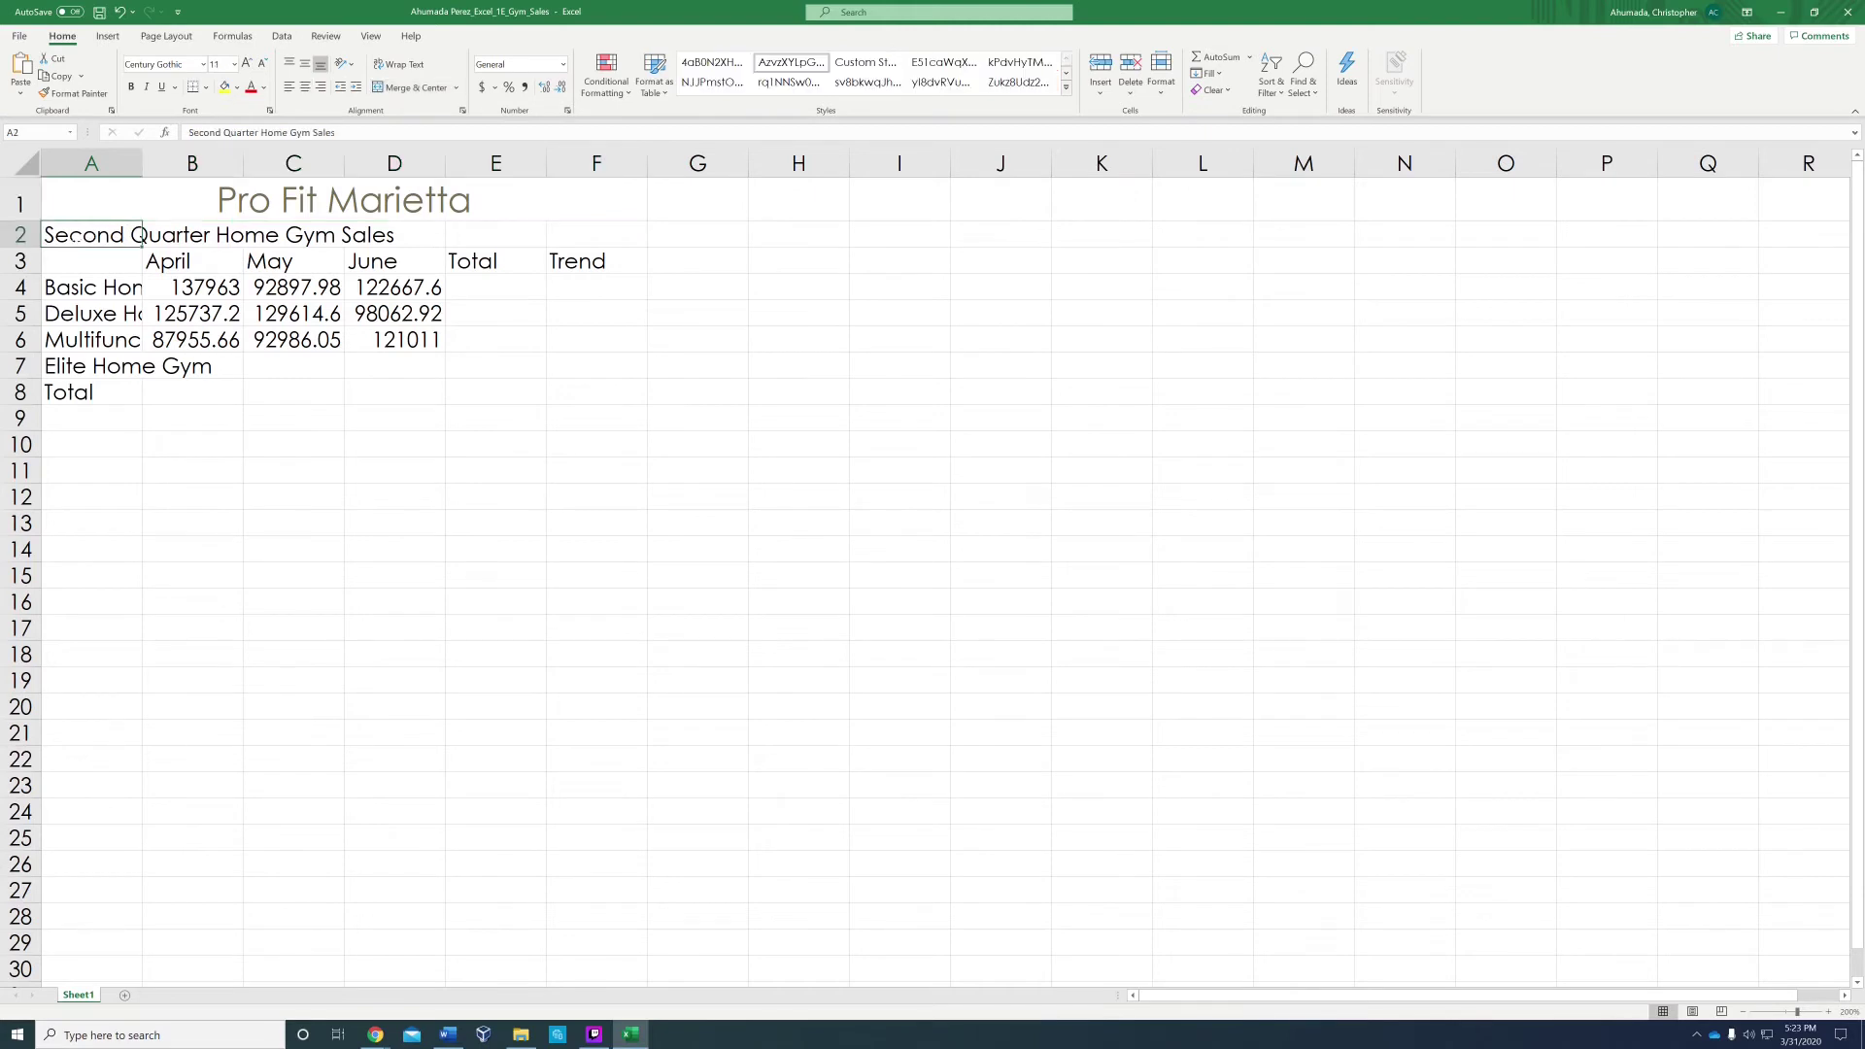
pyautogui.moveTo(136, 238); pyautogui.dragTo(606, 237)
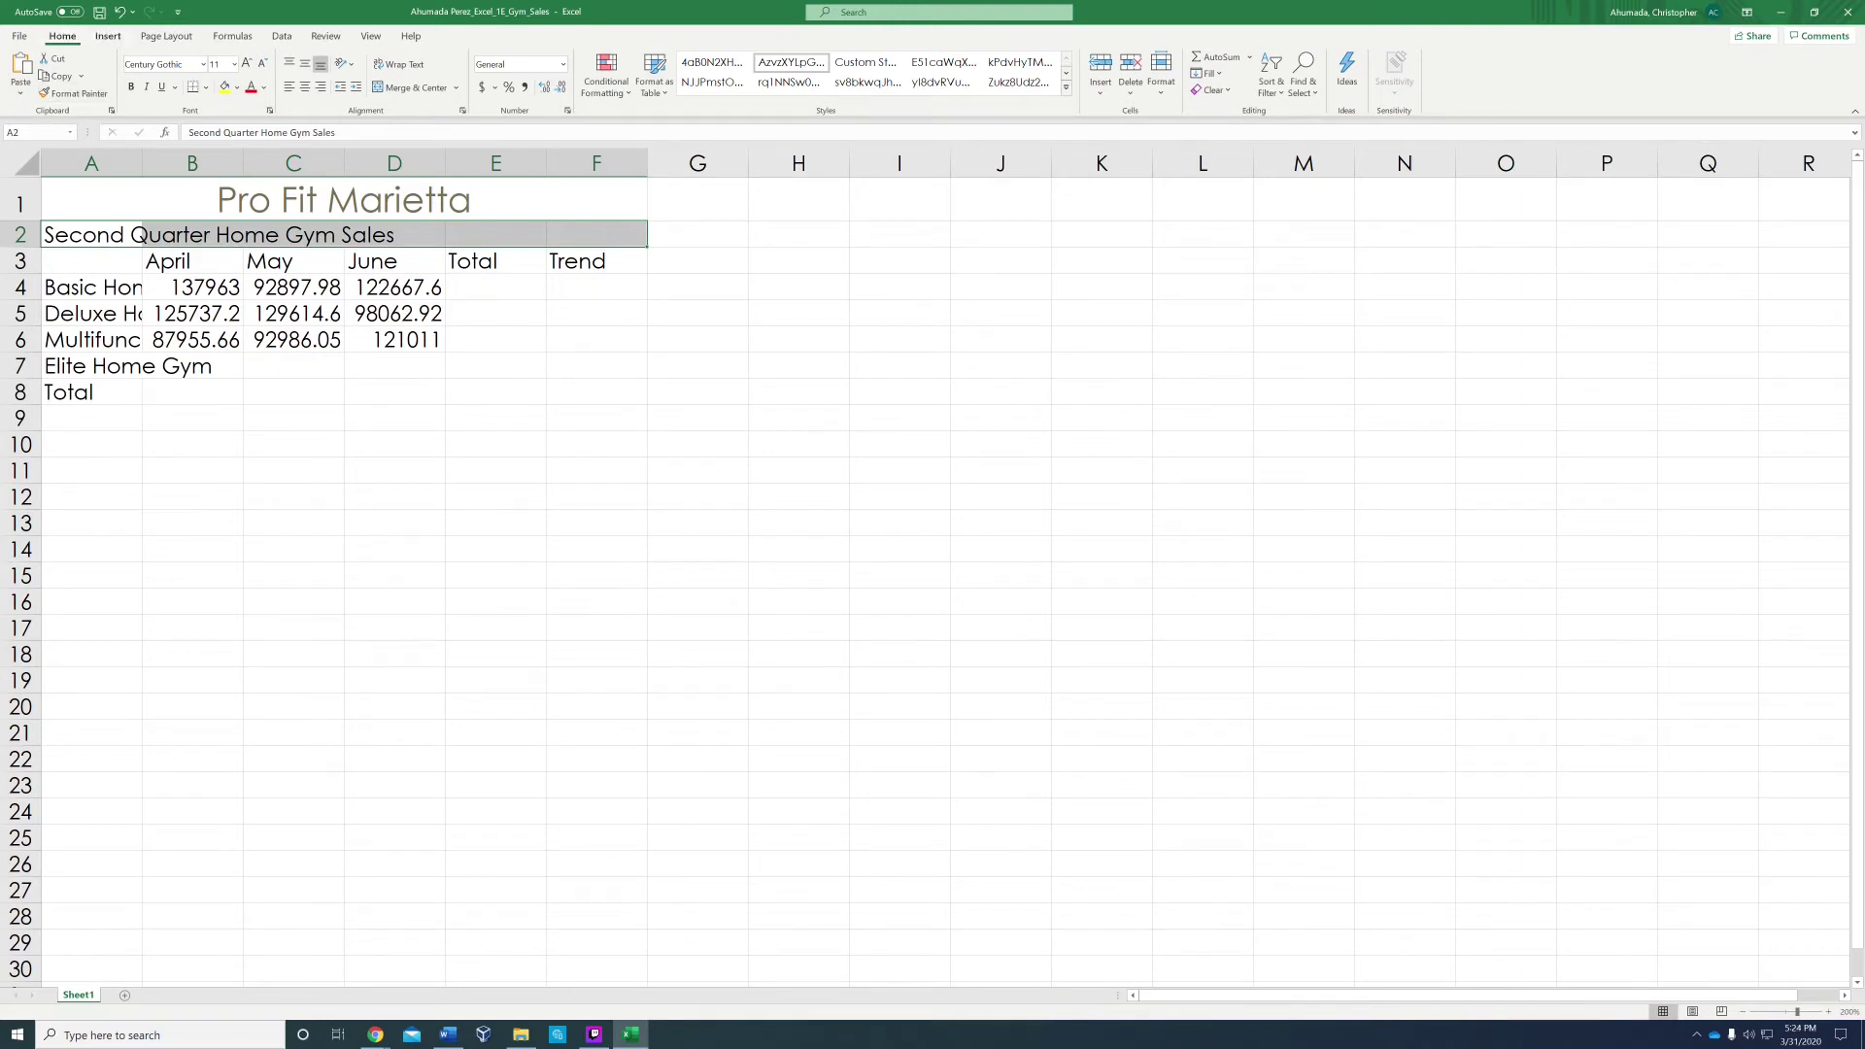
pyautogui.click(413, 87)
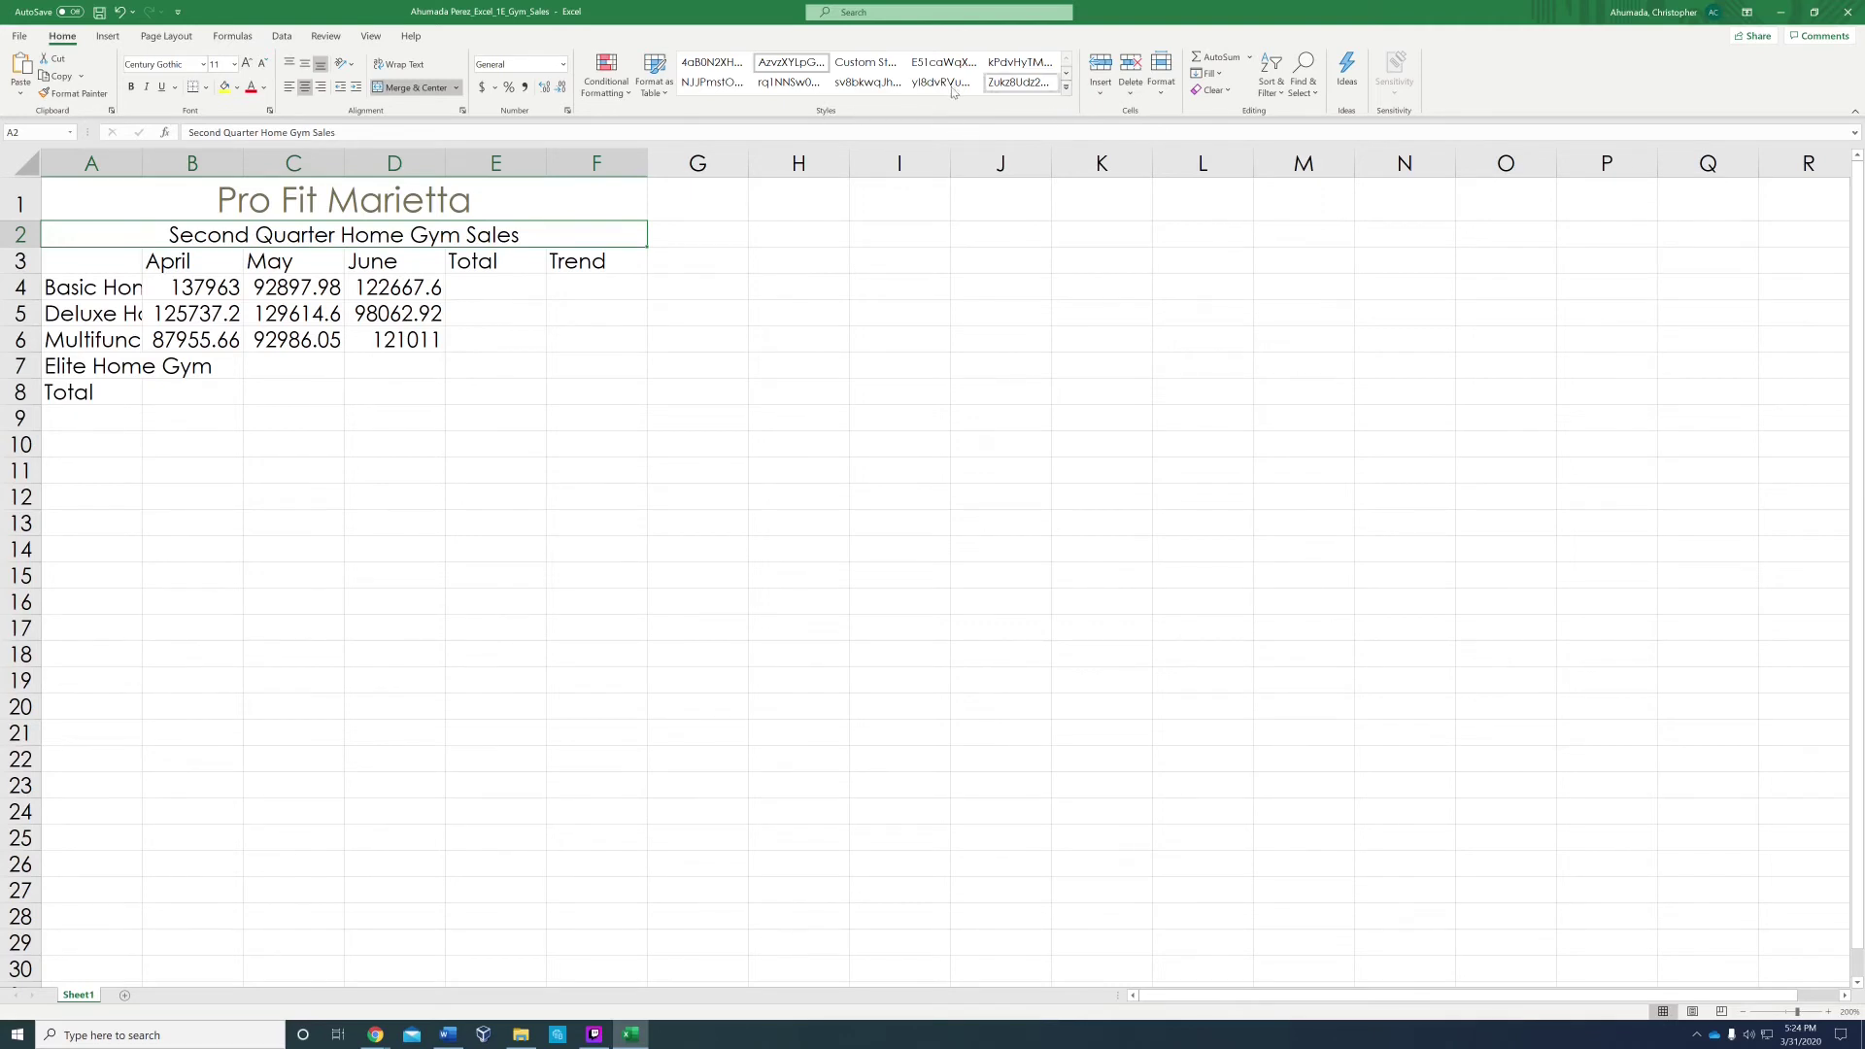
# Apply the Heading 1 cell style to the merged subtitle in A2.
pyautogui.click(1065, 87)
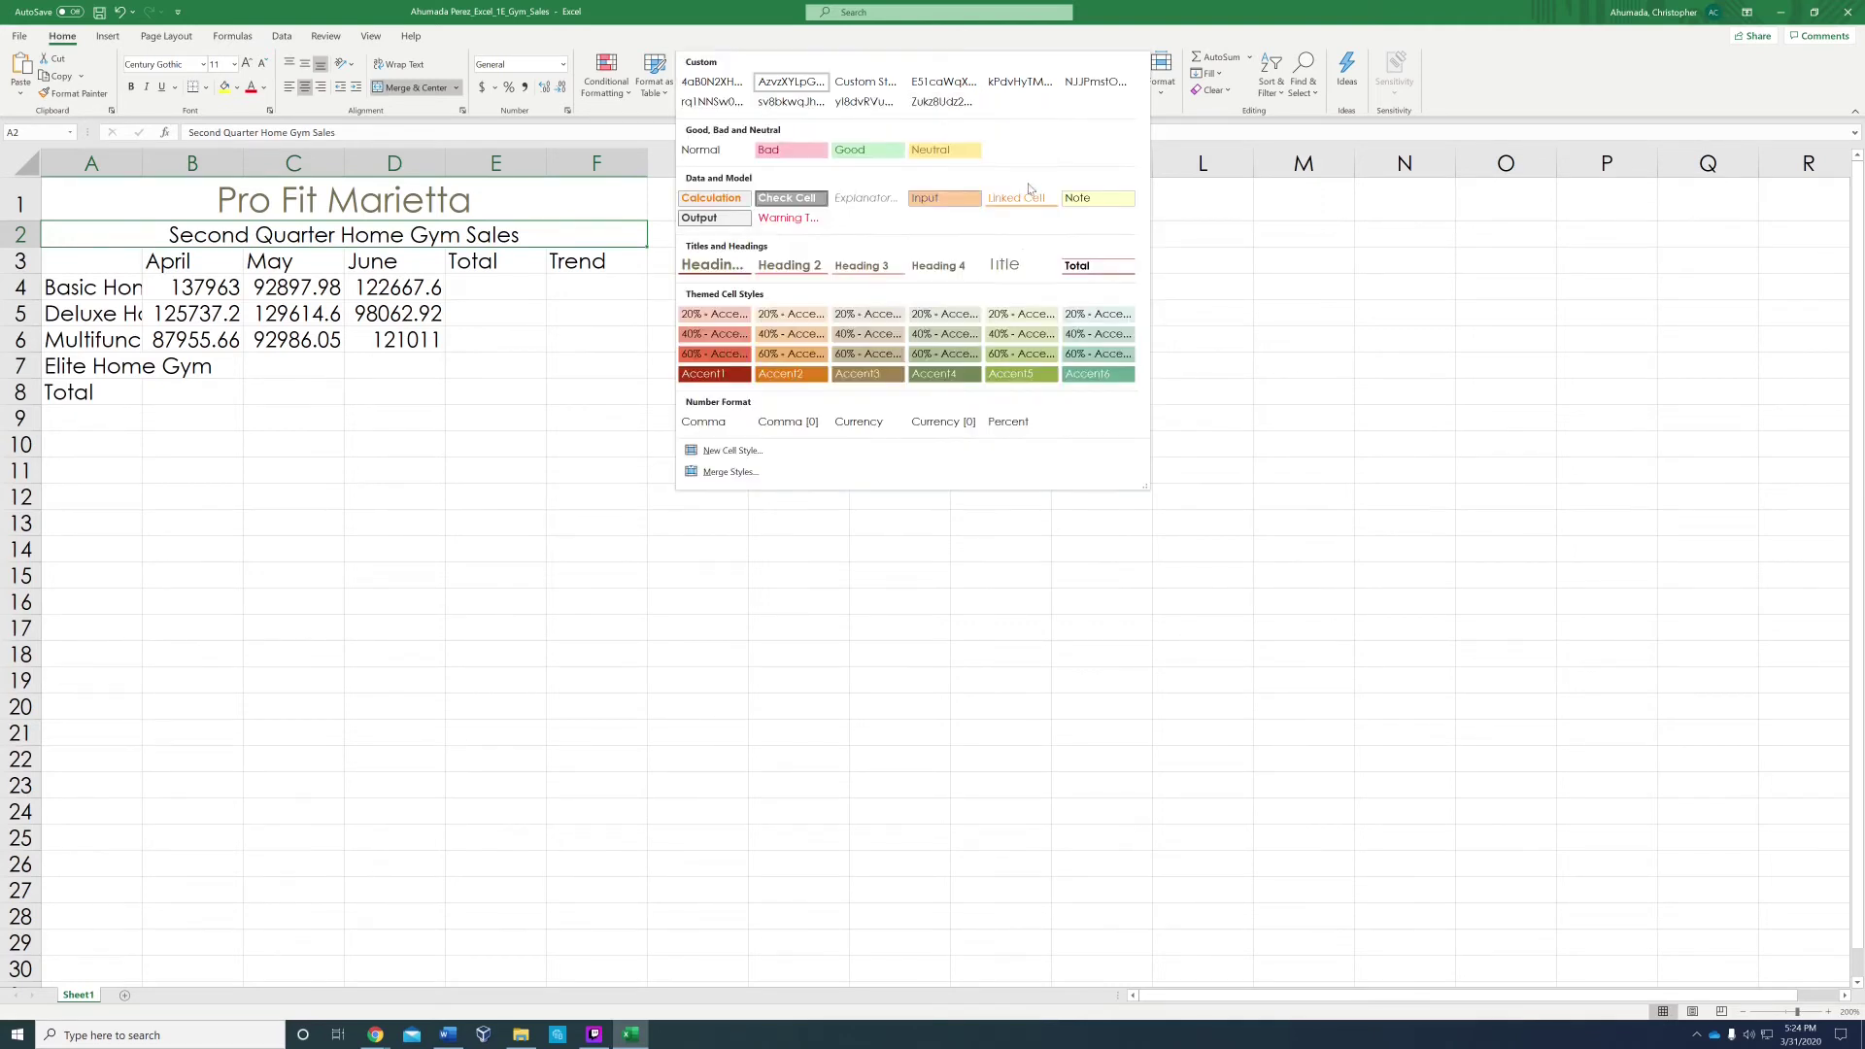
pyautogui.click(712, 266)
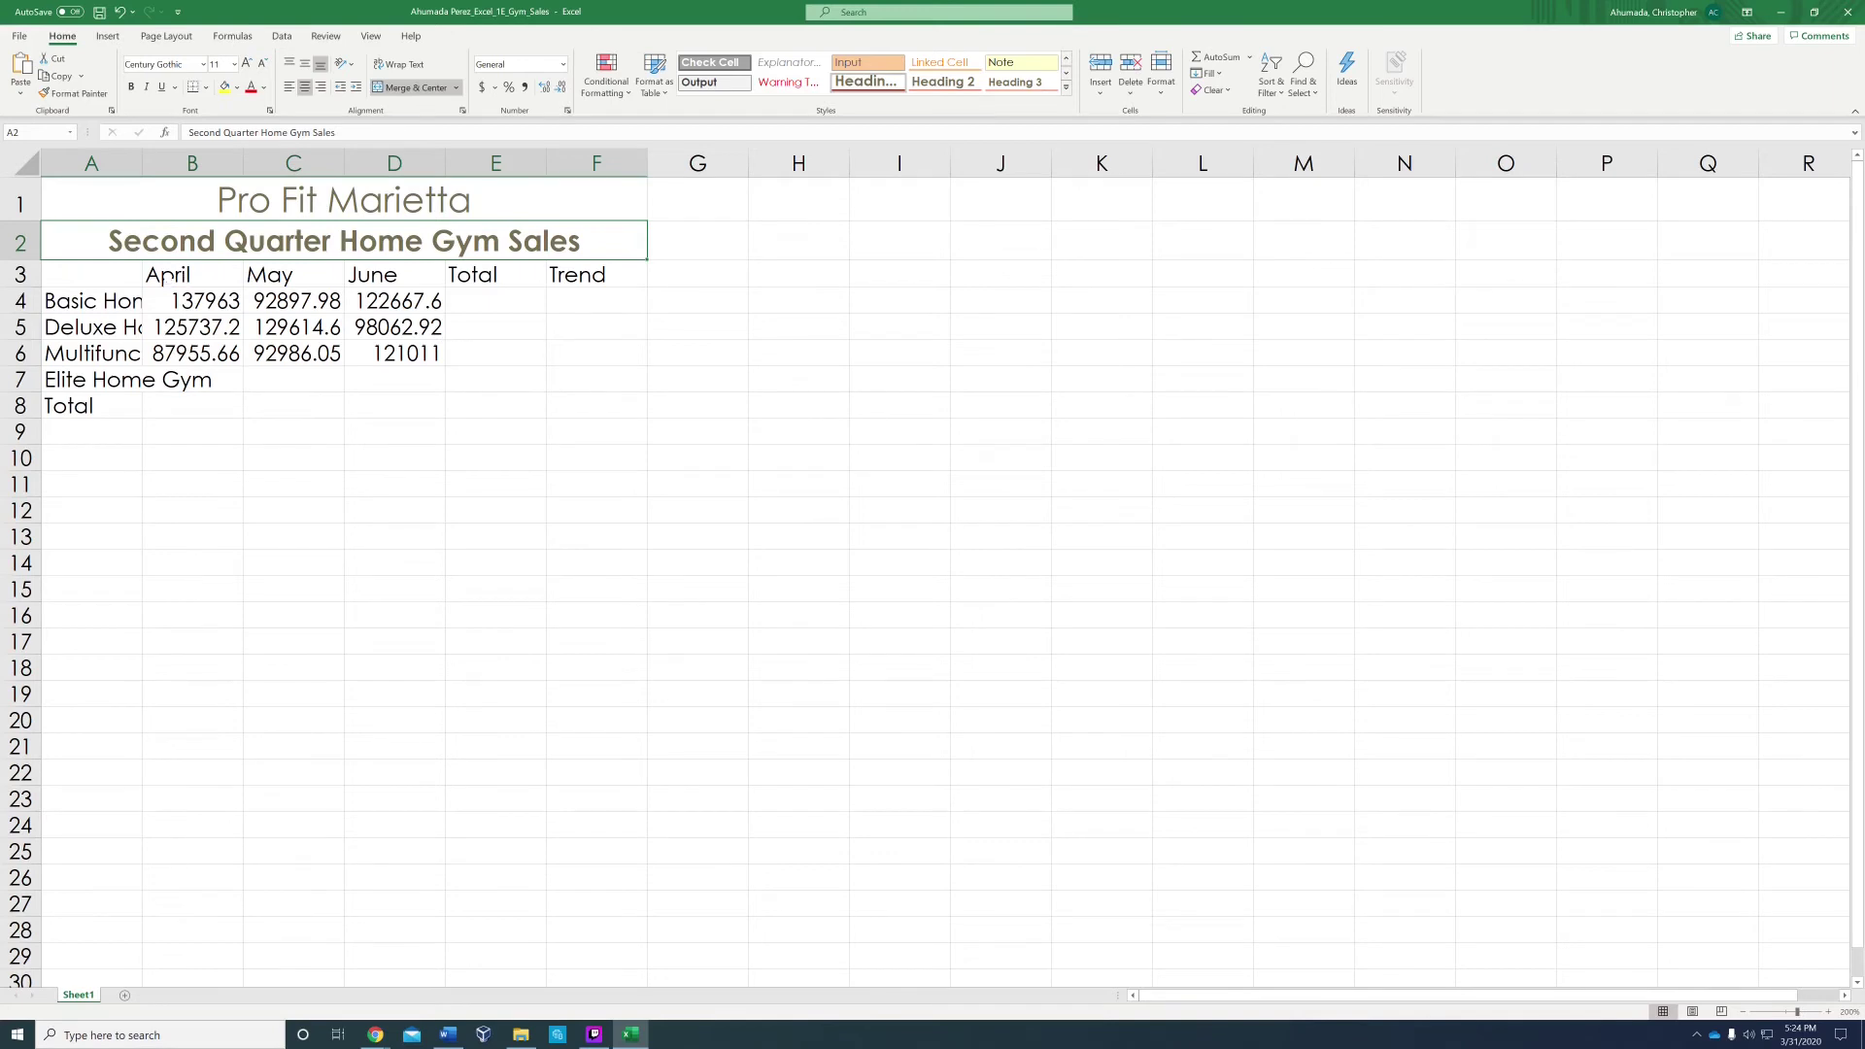
# Center the April, May, June, Total and Trend headings in B3:F3.
pyautogui.moveTo(155, 277); pyautogui.dragTo(559, 275)
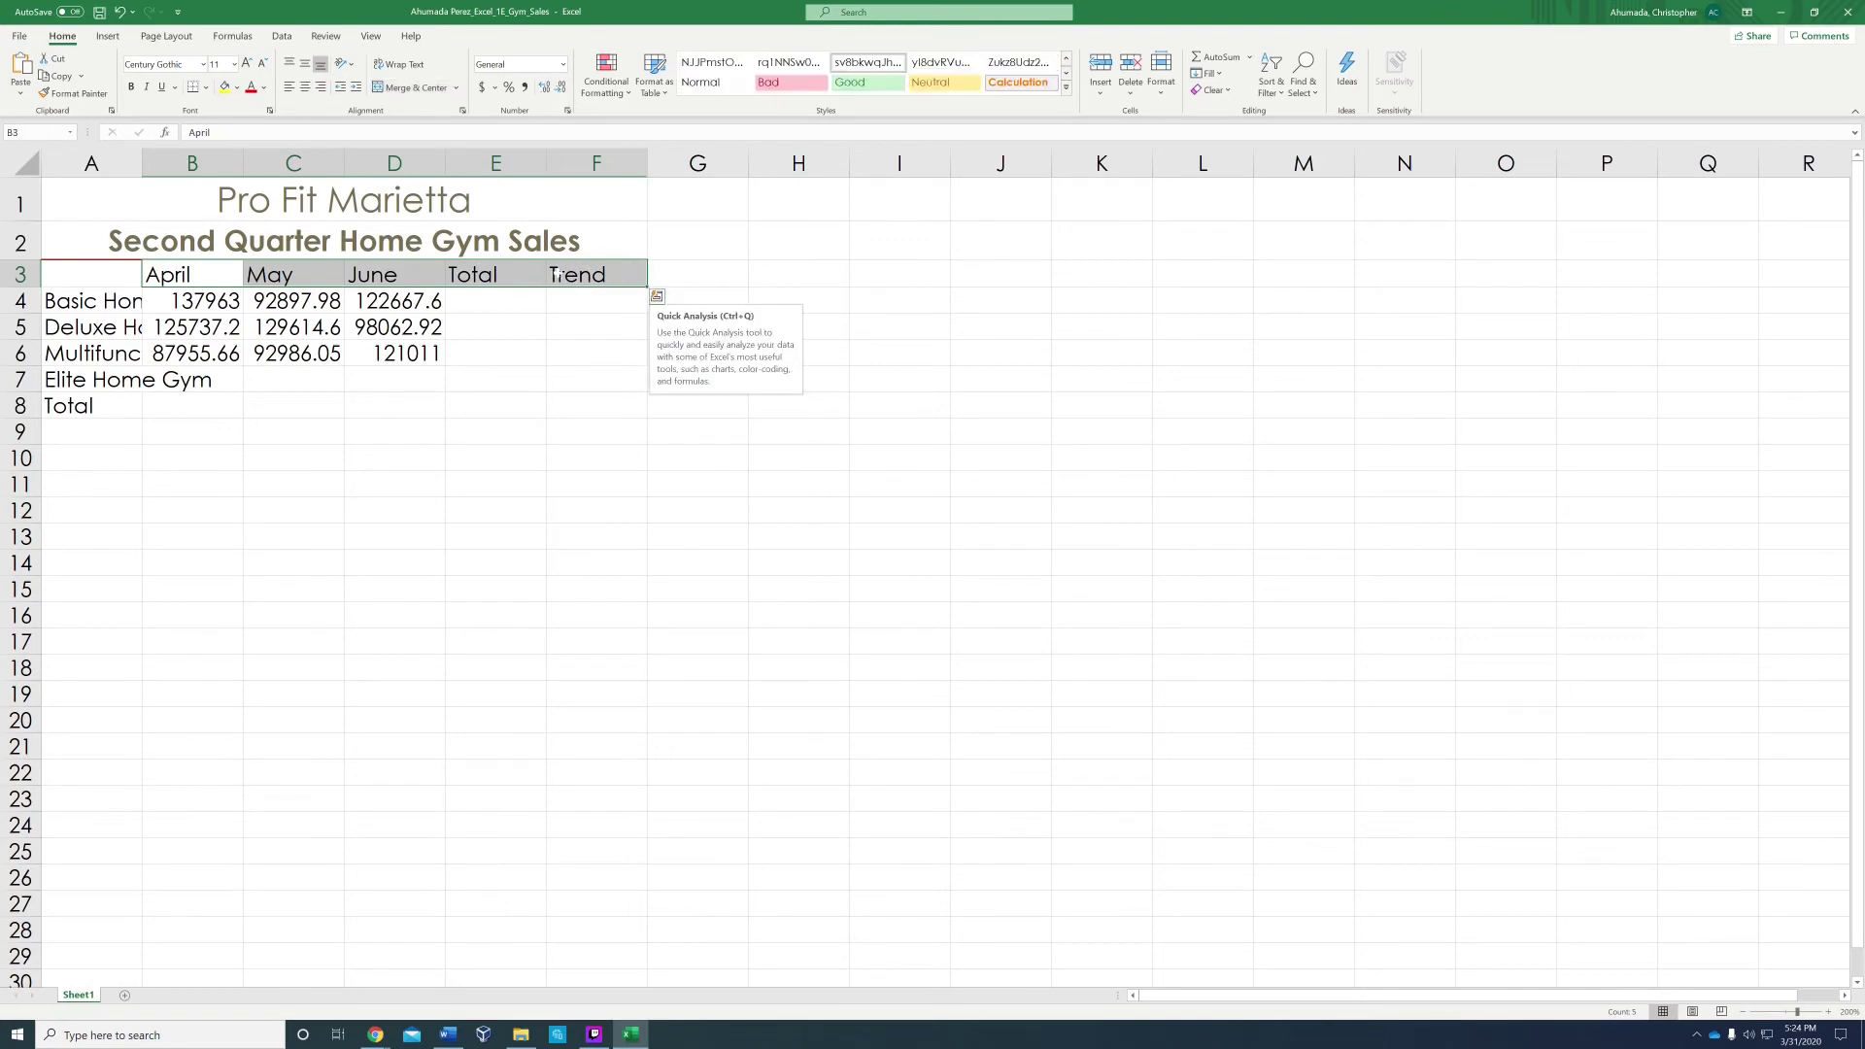
pyautogui.click(306, 88)
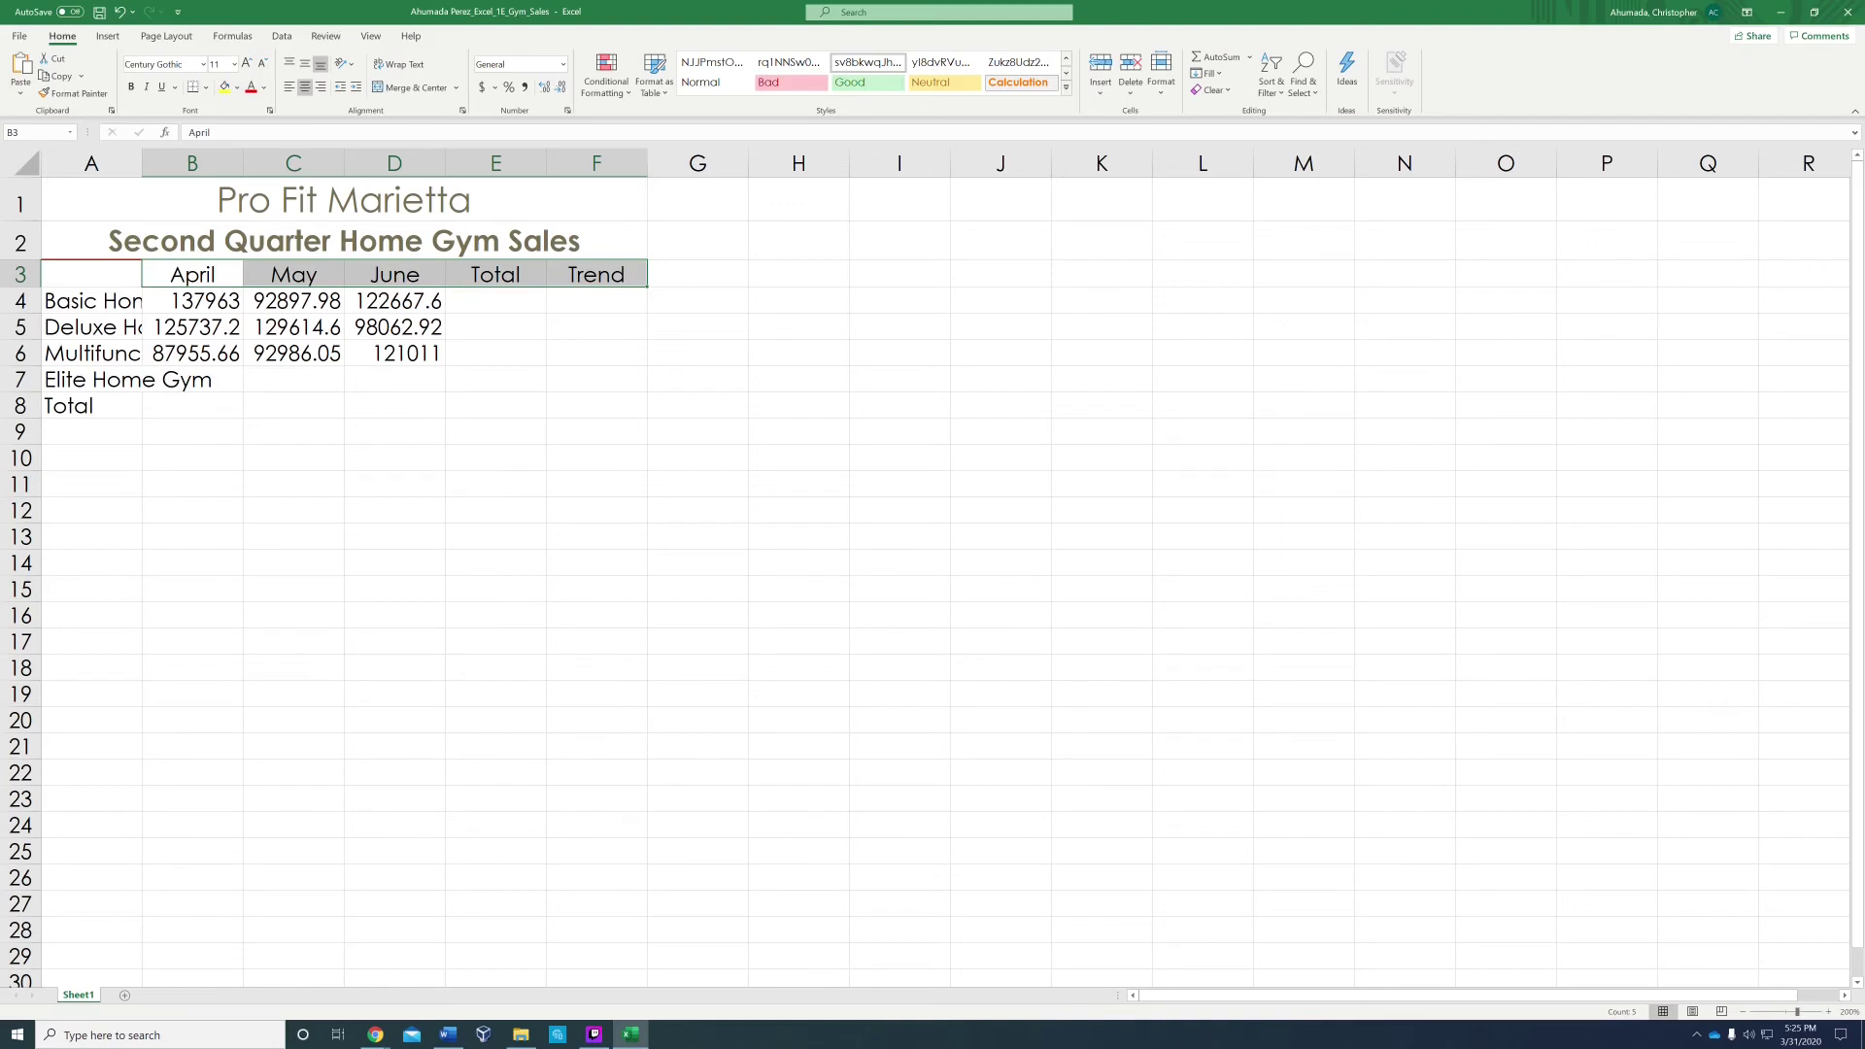
pyautogui.moveTo(141, 164); pyautogui.dragTo(217, 163)
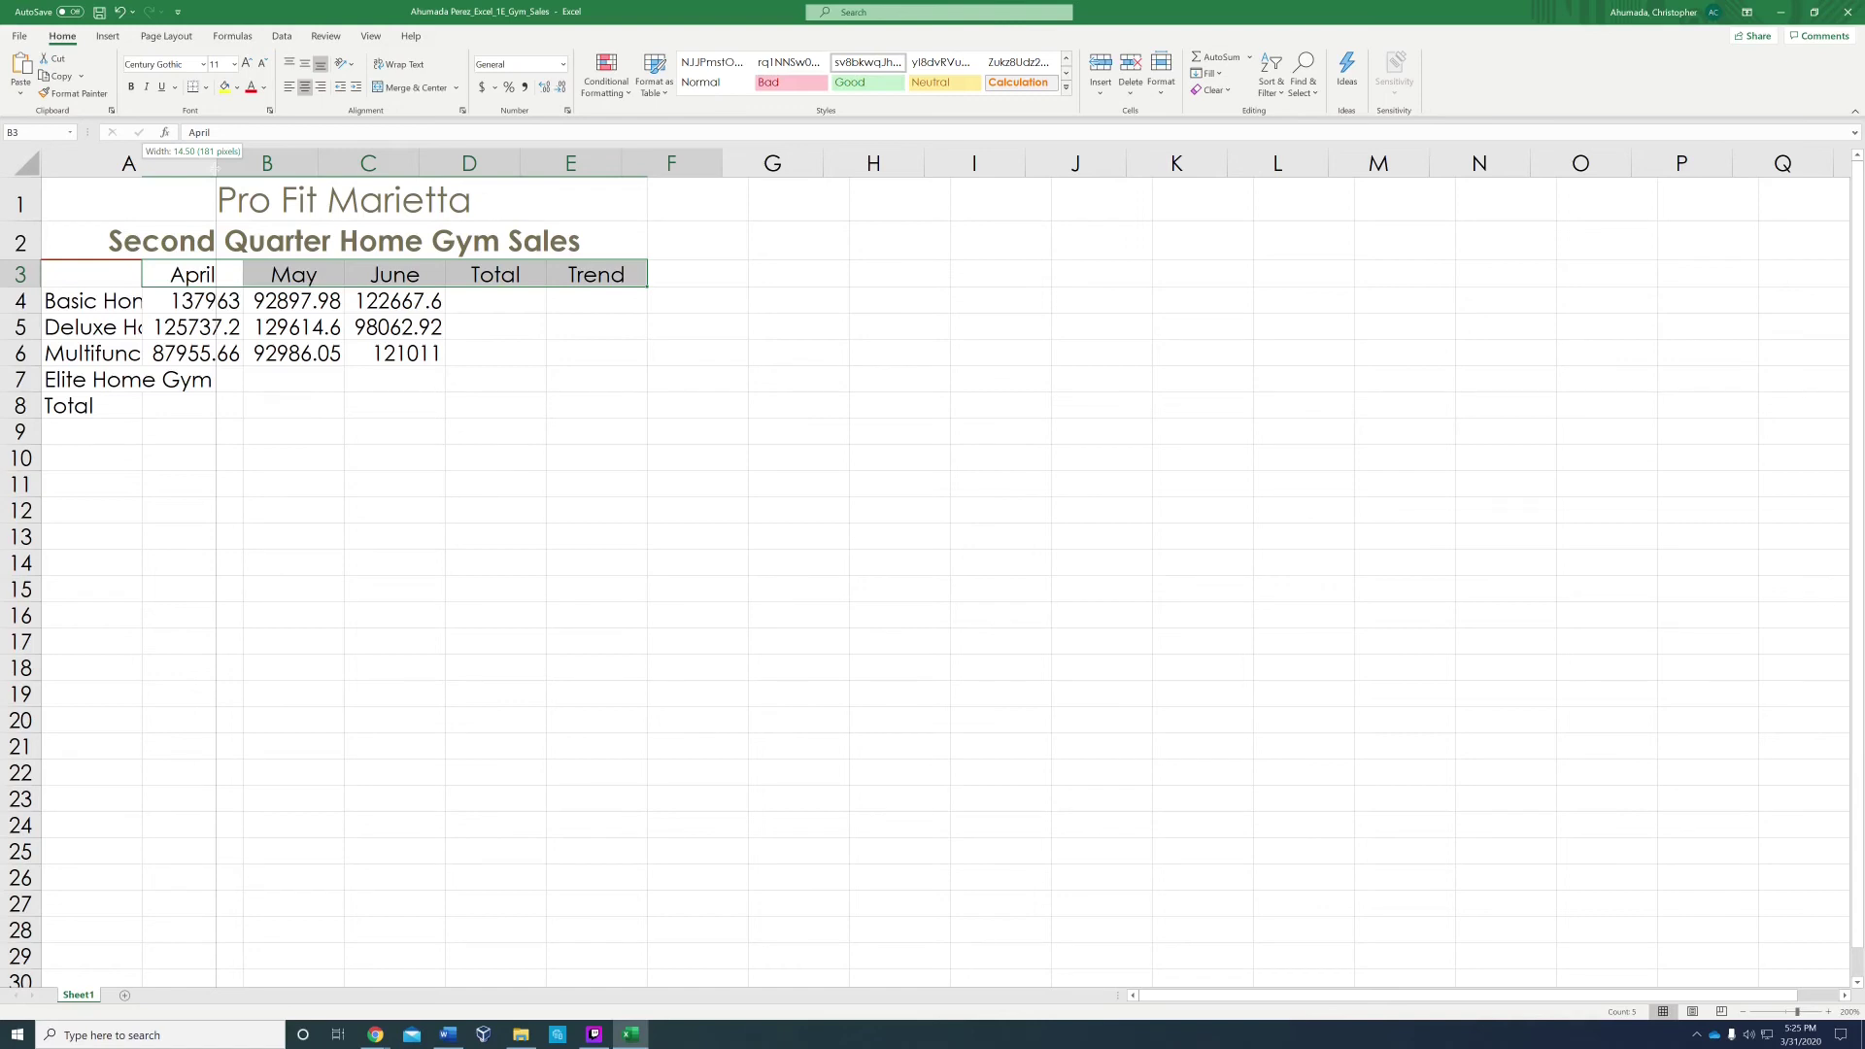
pyautogui.moveTo(218, 163); pyautogui.dragTo(215, 164)
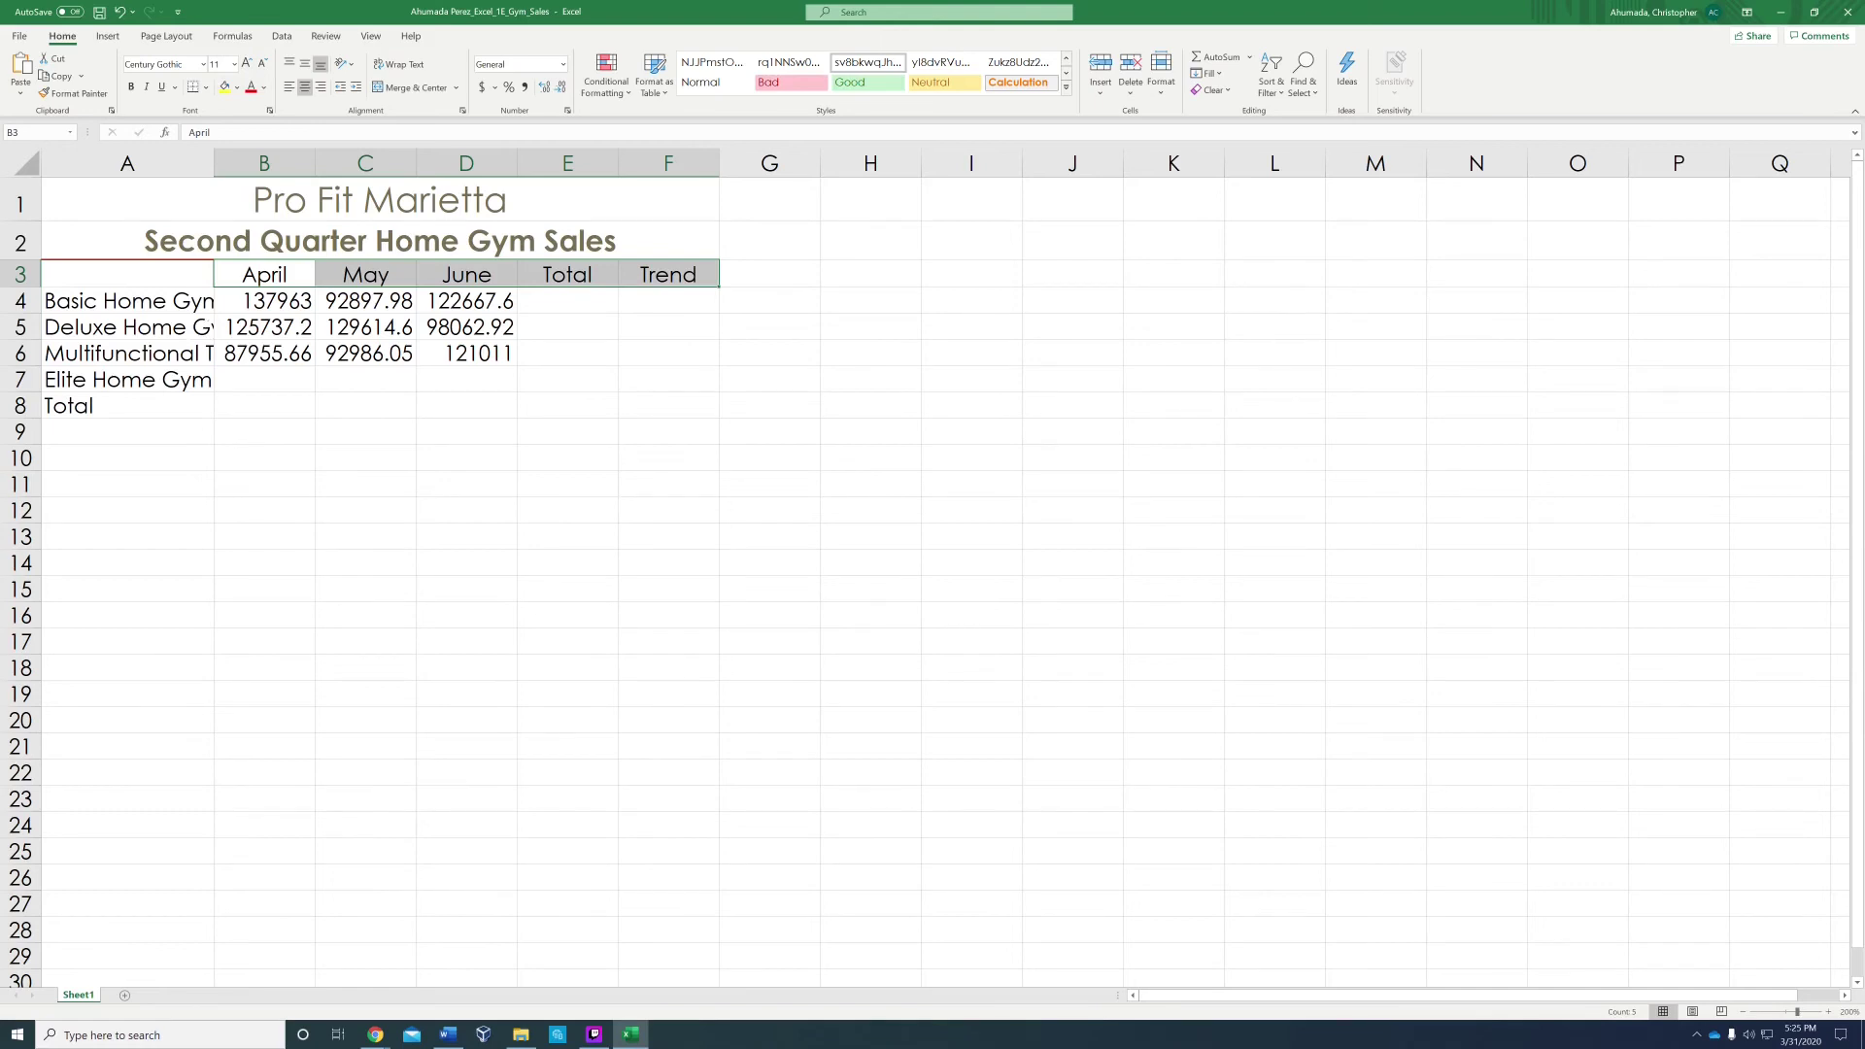
pyautogui.click(120, 11)
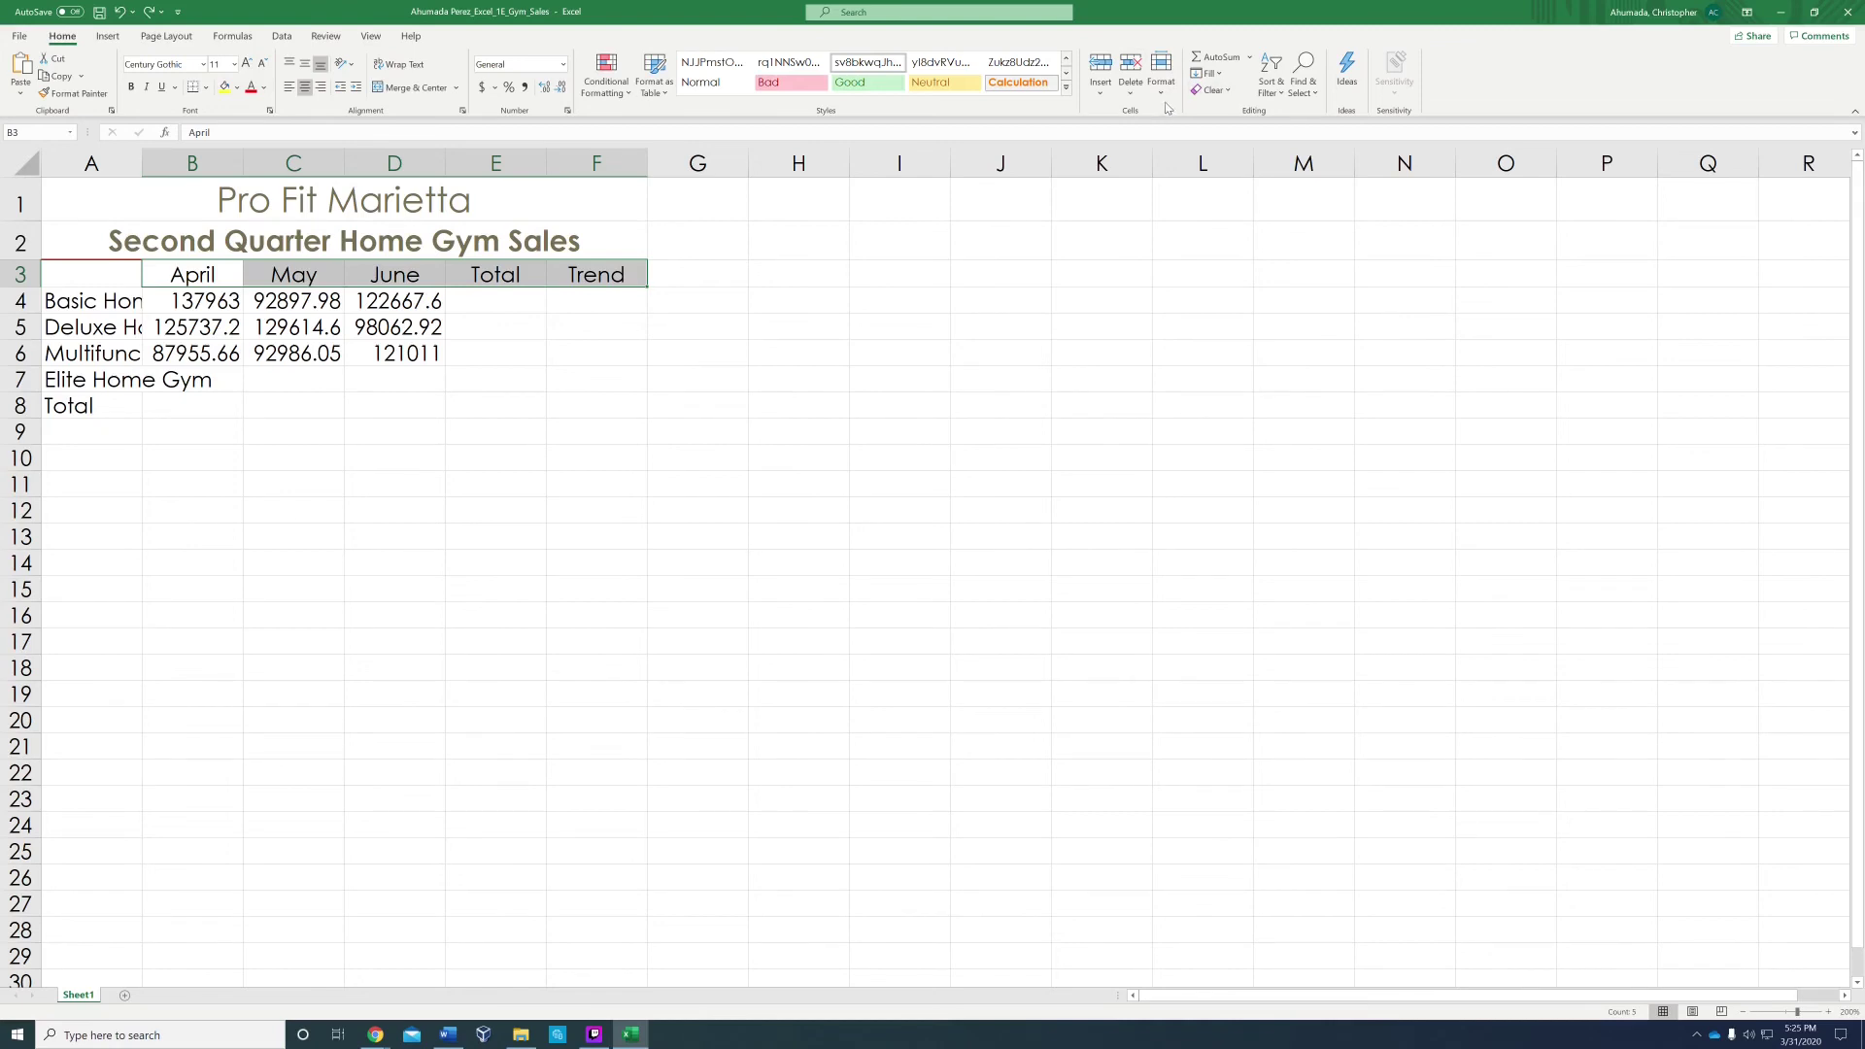
pyautogui.click(91, 163)
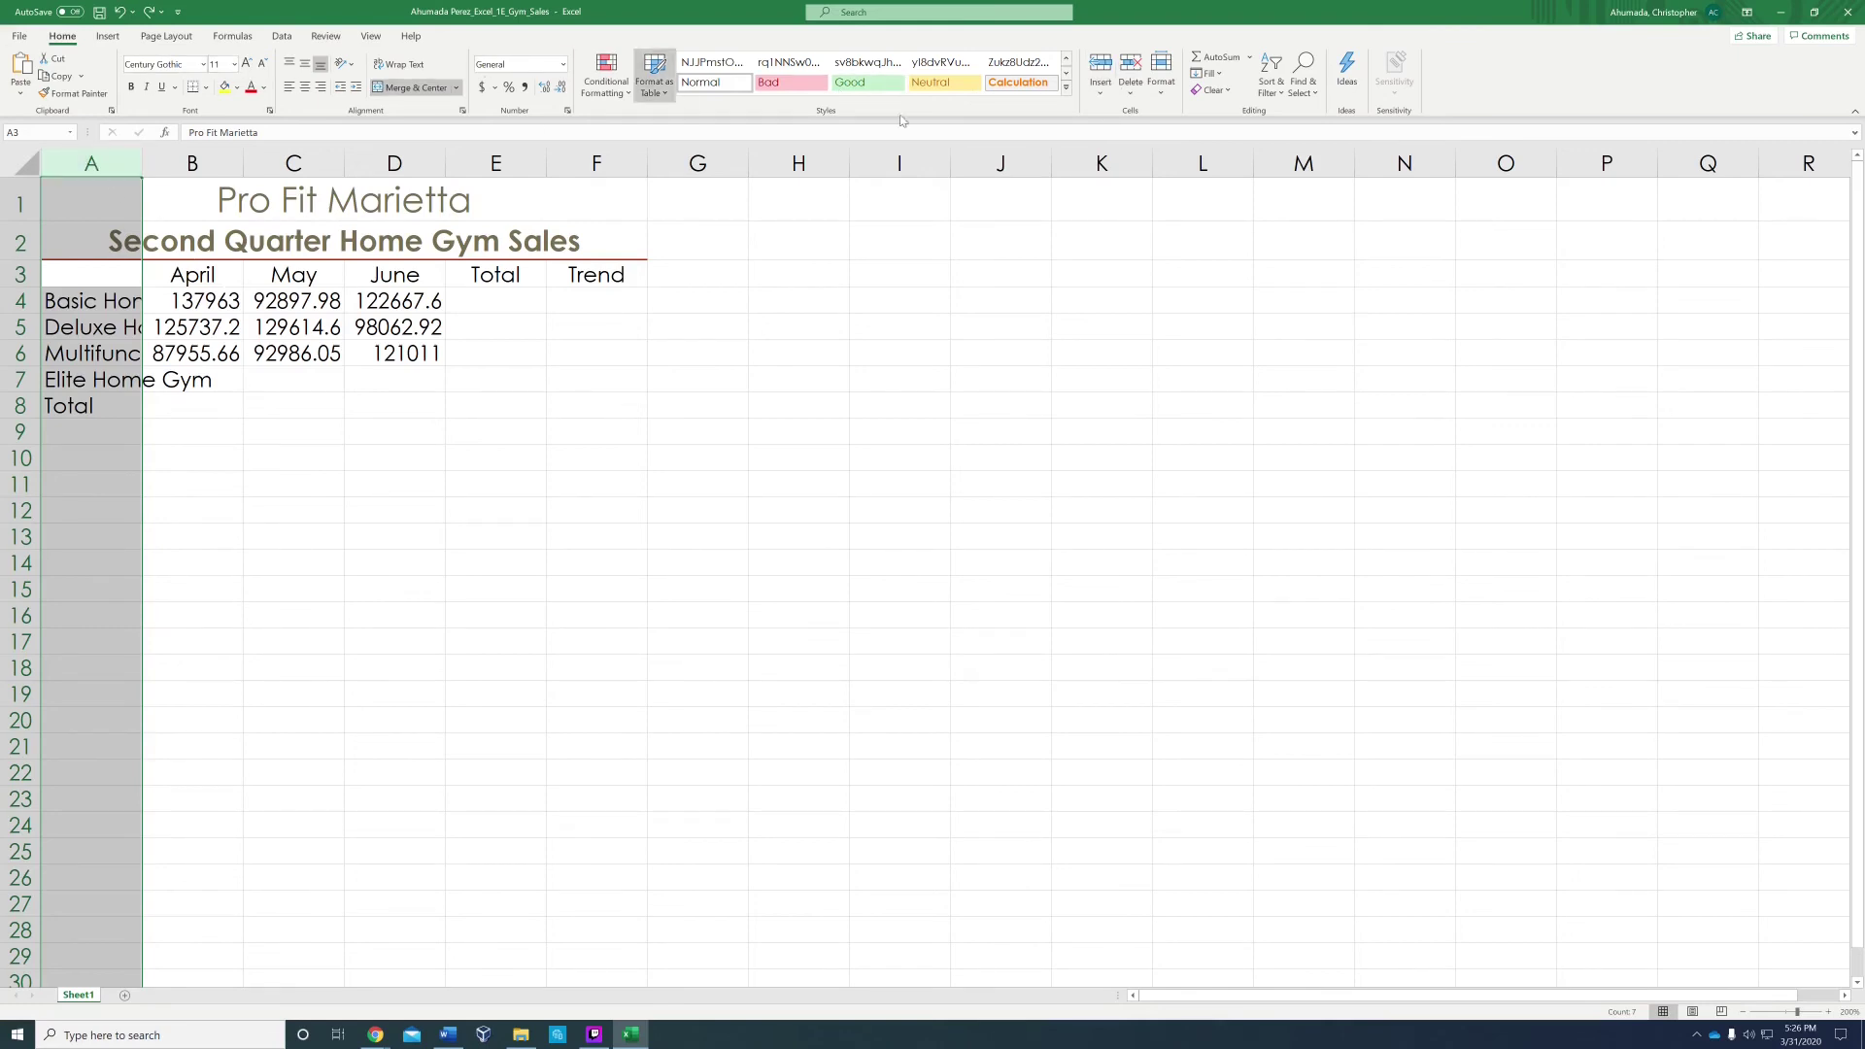
# AutoFit column A to its product names, then AutoFit columns B through F.
pyautogui.click(1162, 77)
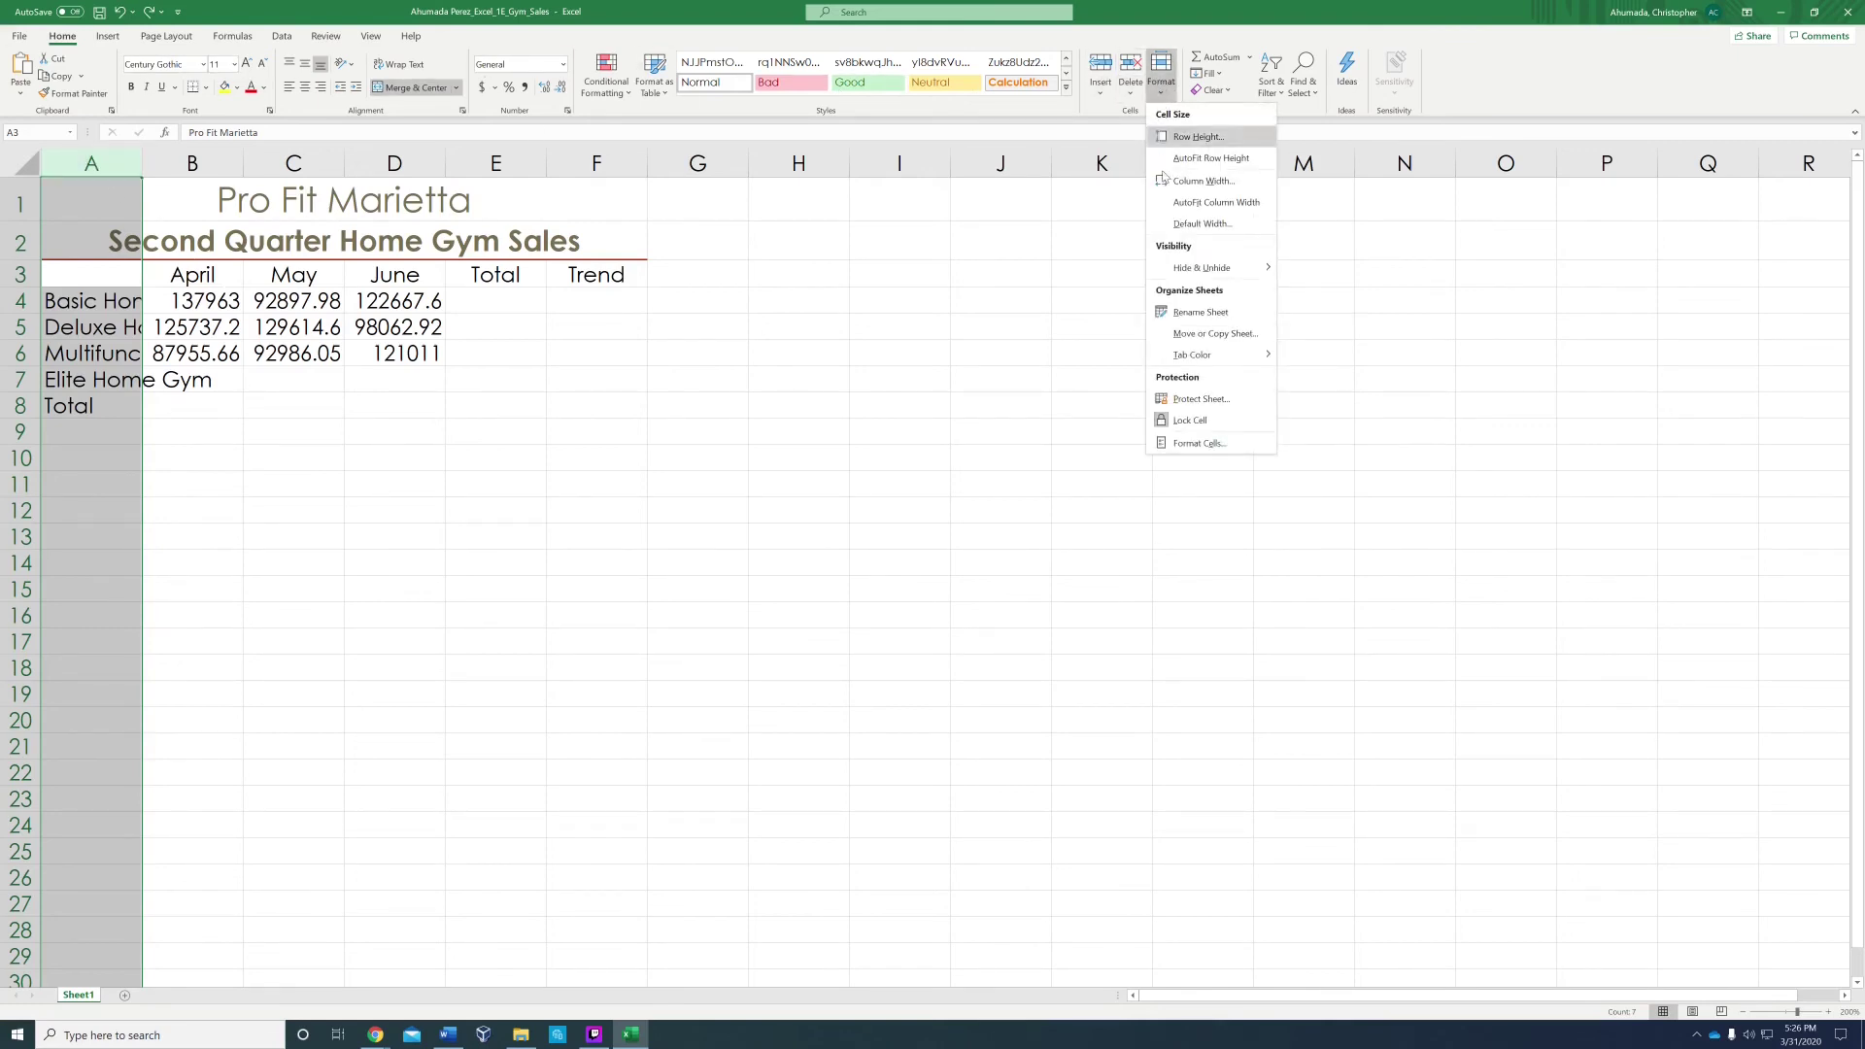
pyautogui.click(1209, 202)
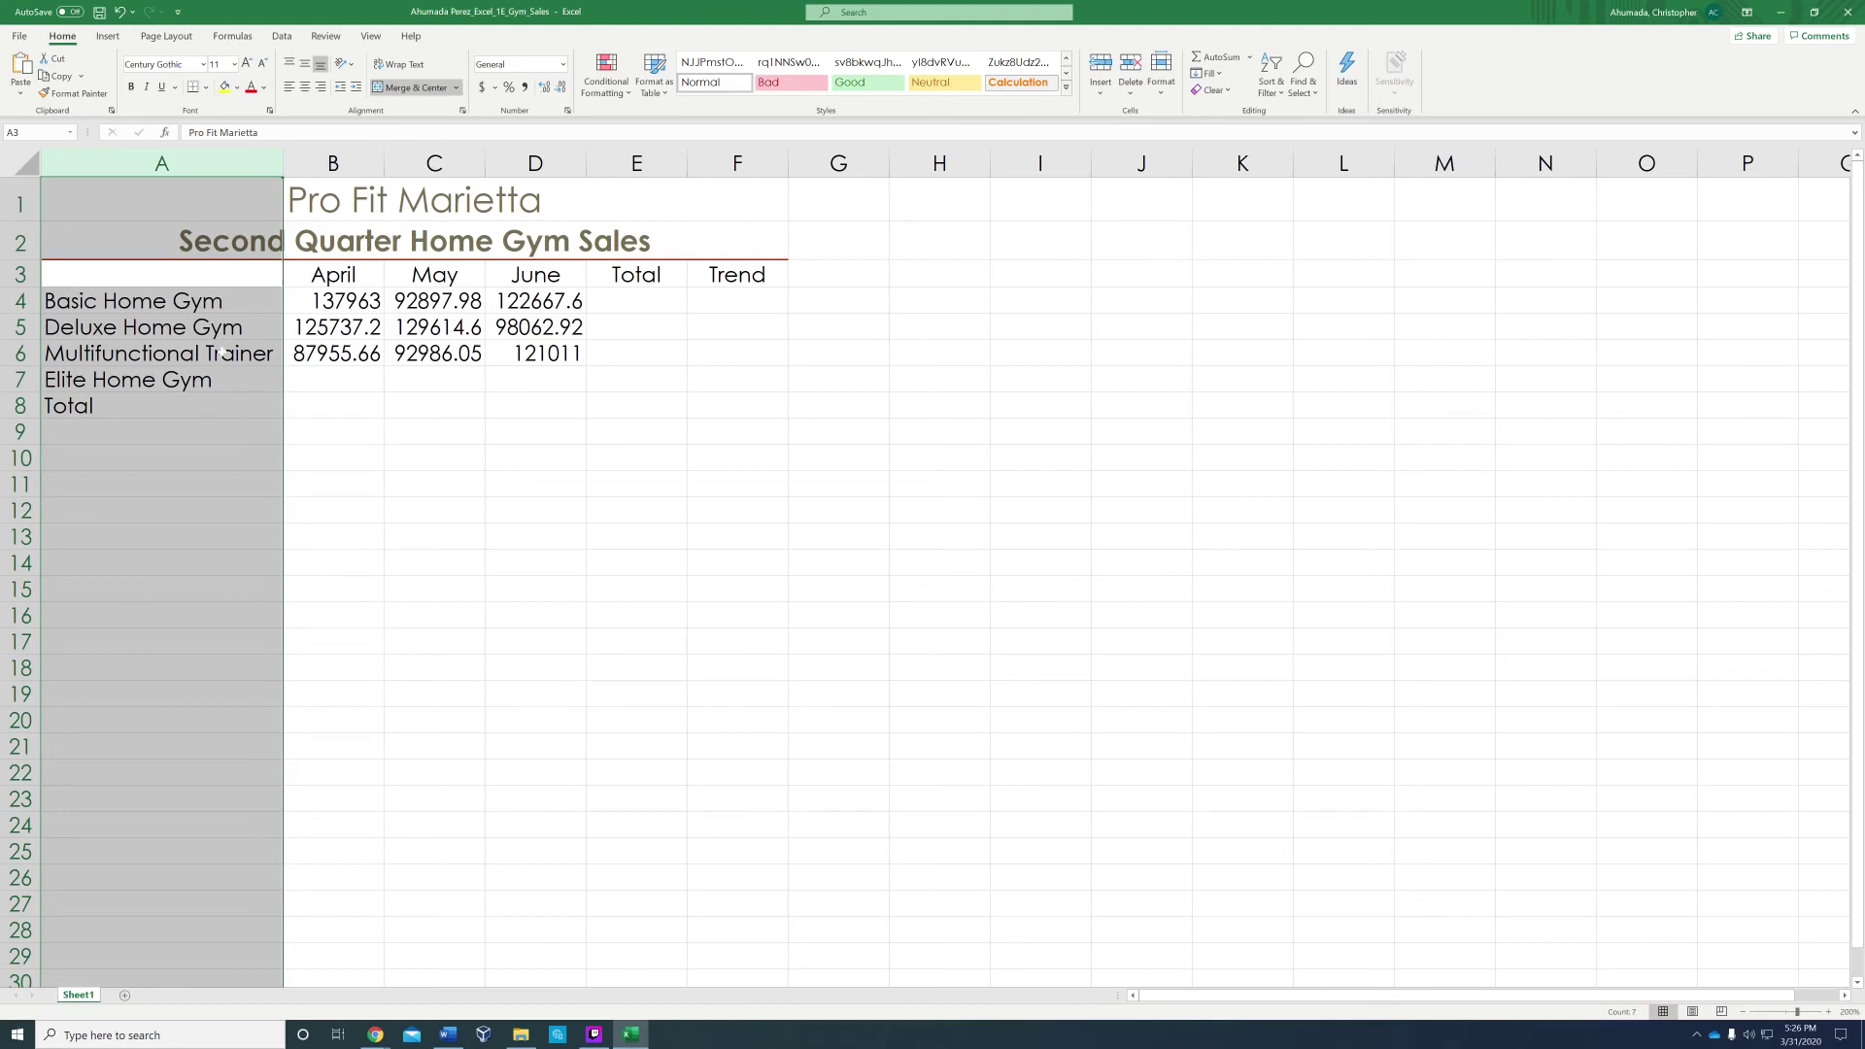
pyautogui.moveTo(330, 163); pyautogui.dragTo(714, 163)
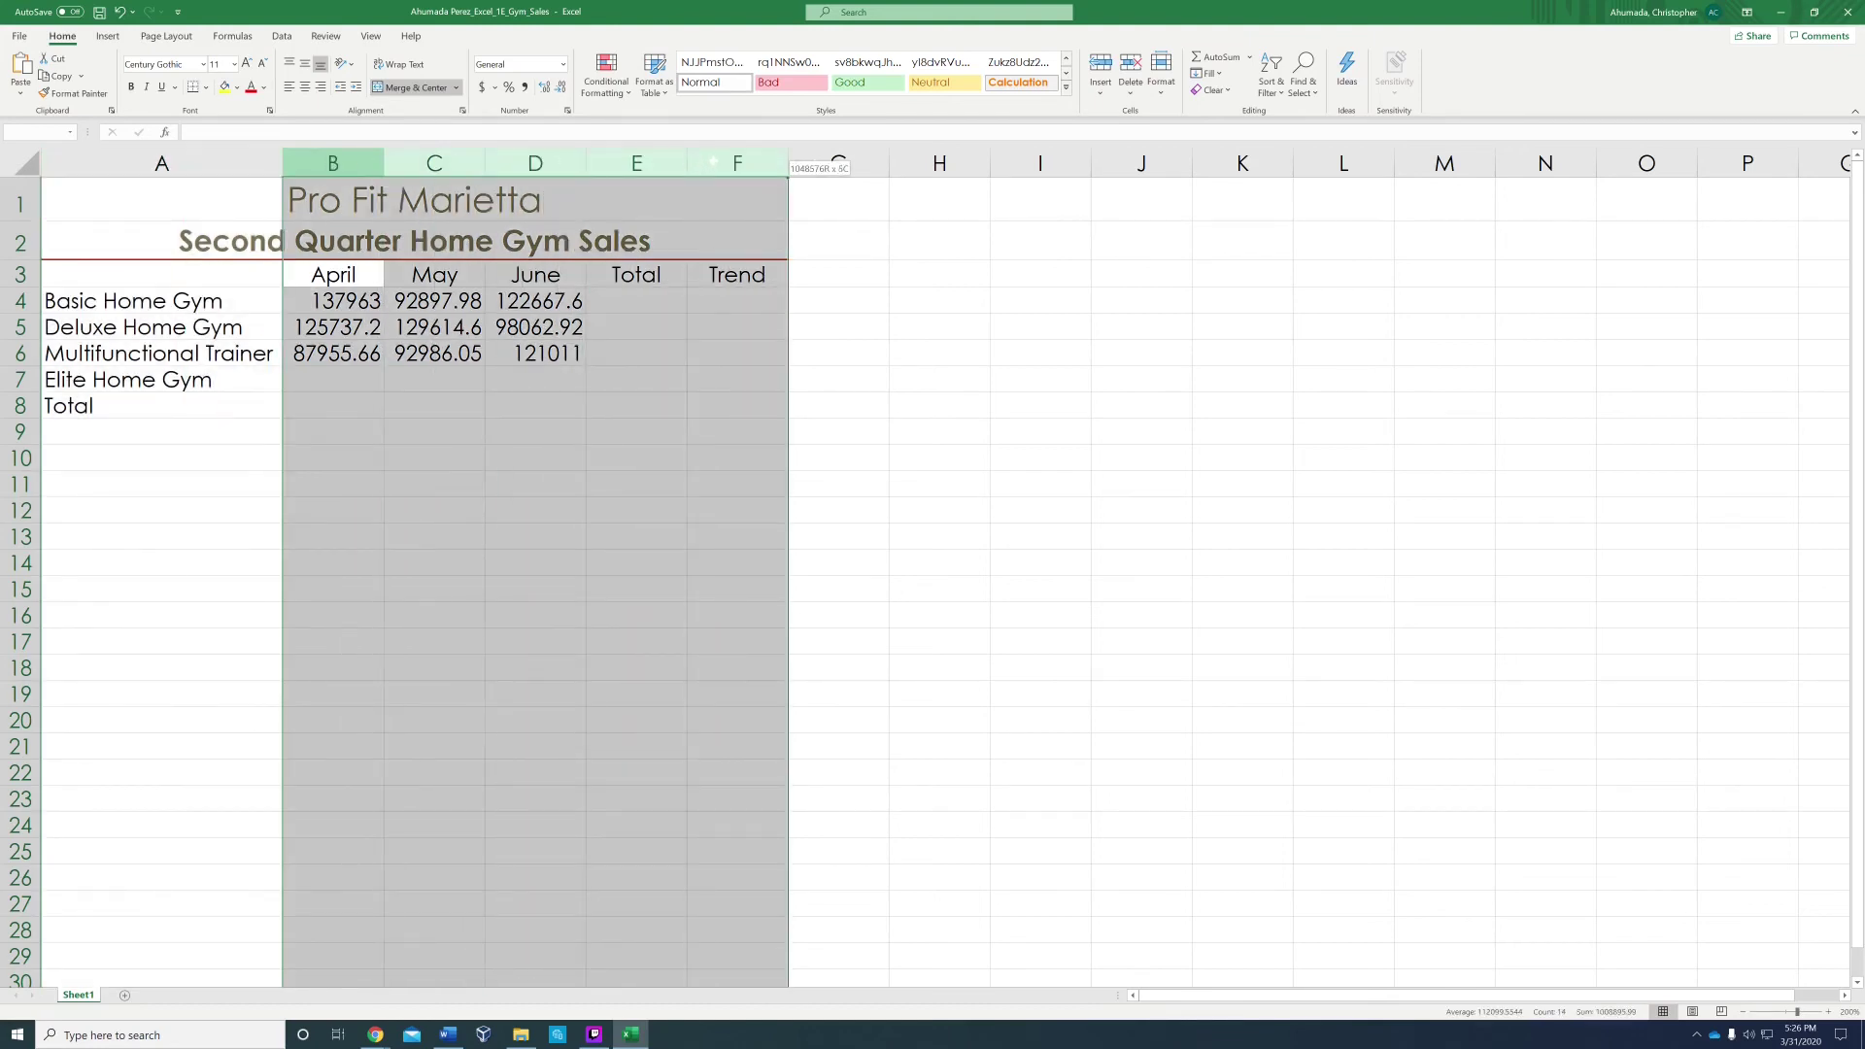
pyautogui.moveTo(714, 163); pyautogui.dragTo(714, 163)
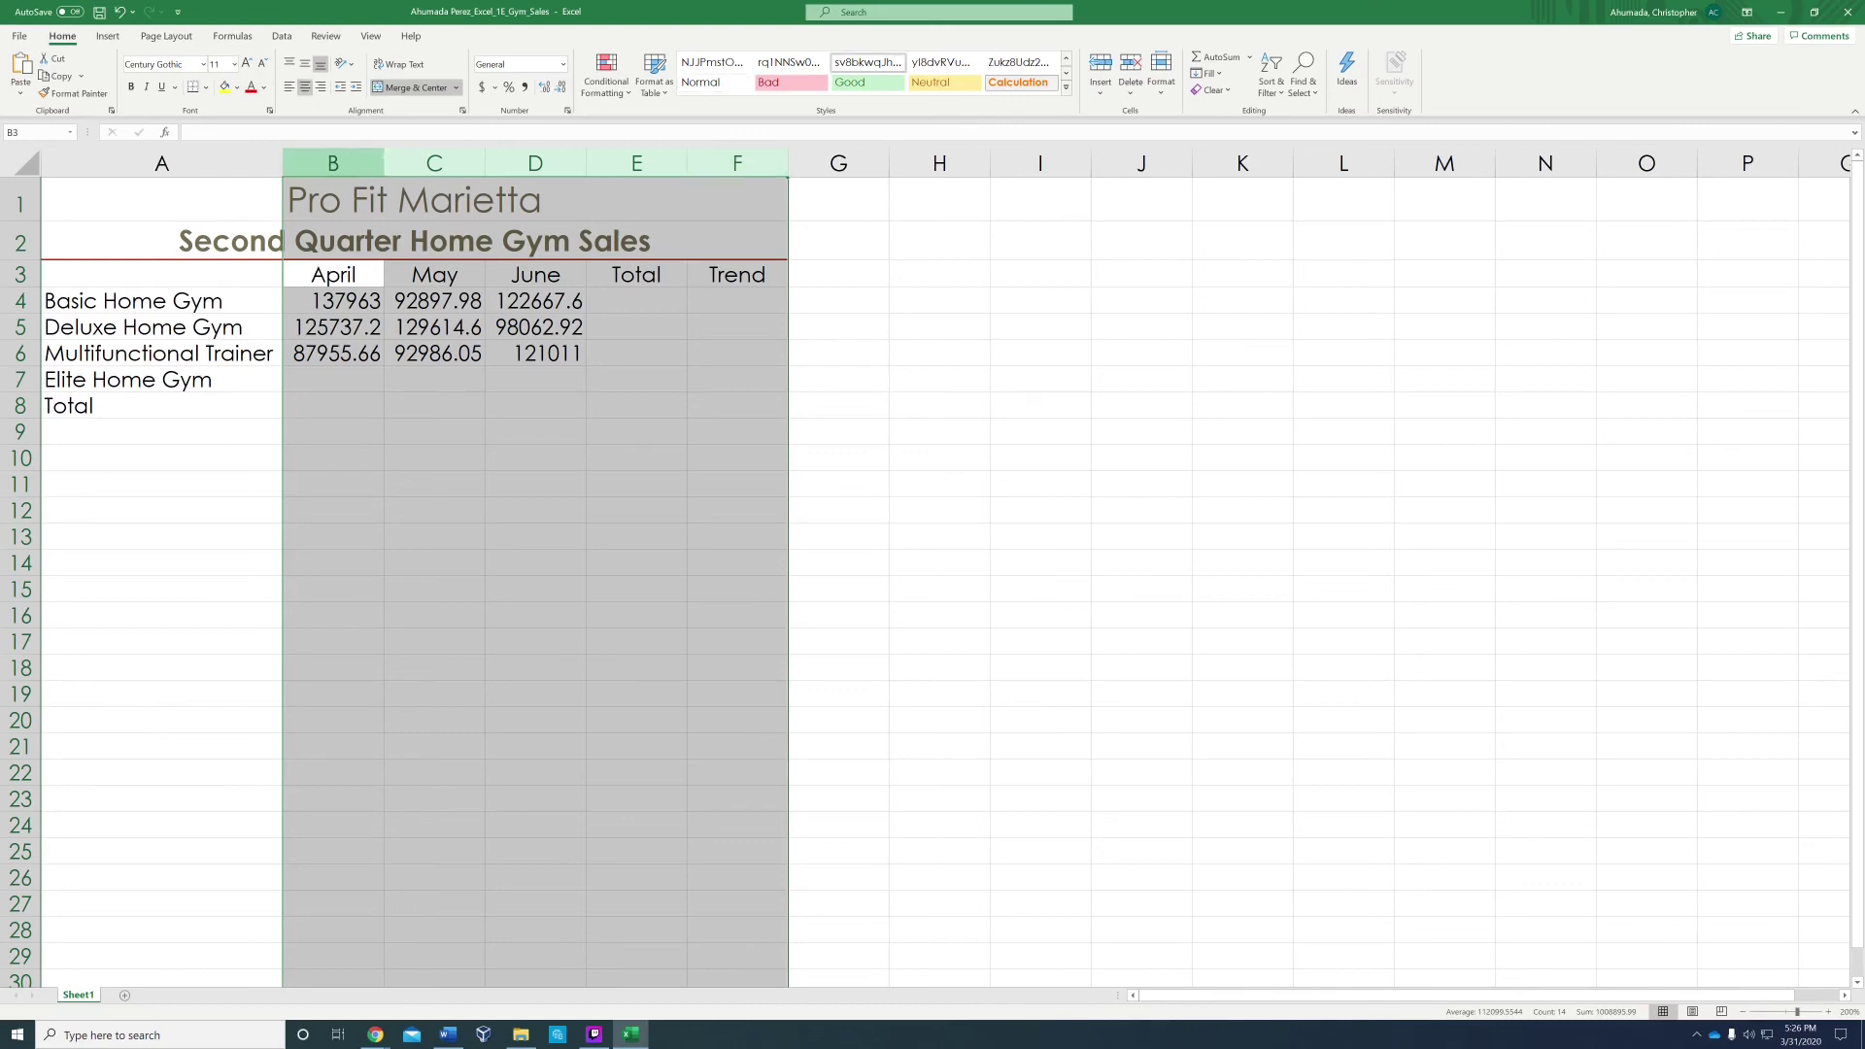
pyautogui.click(1158, 85)
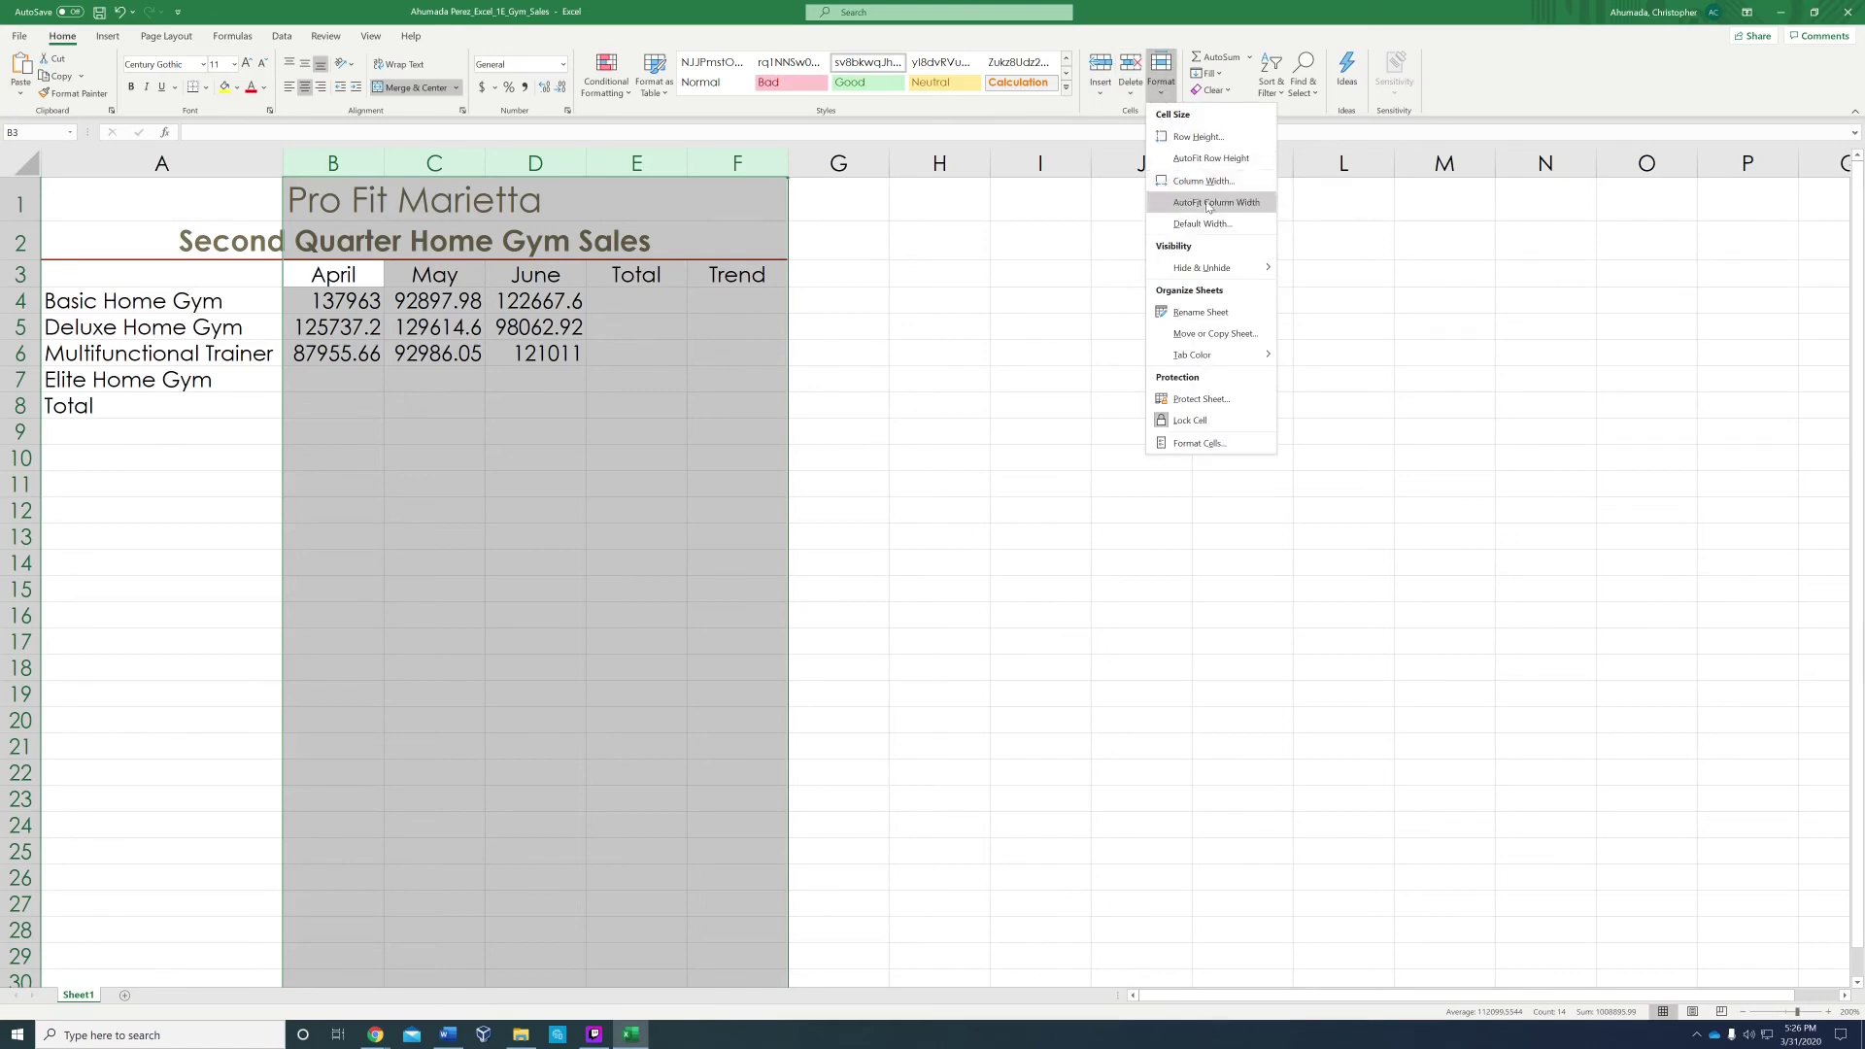
pyautogui.click(1215, 202)
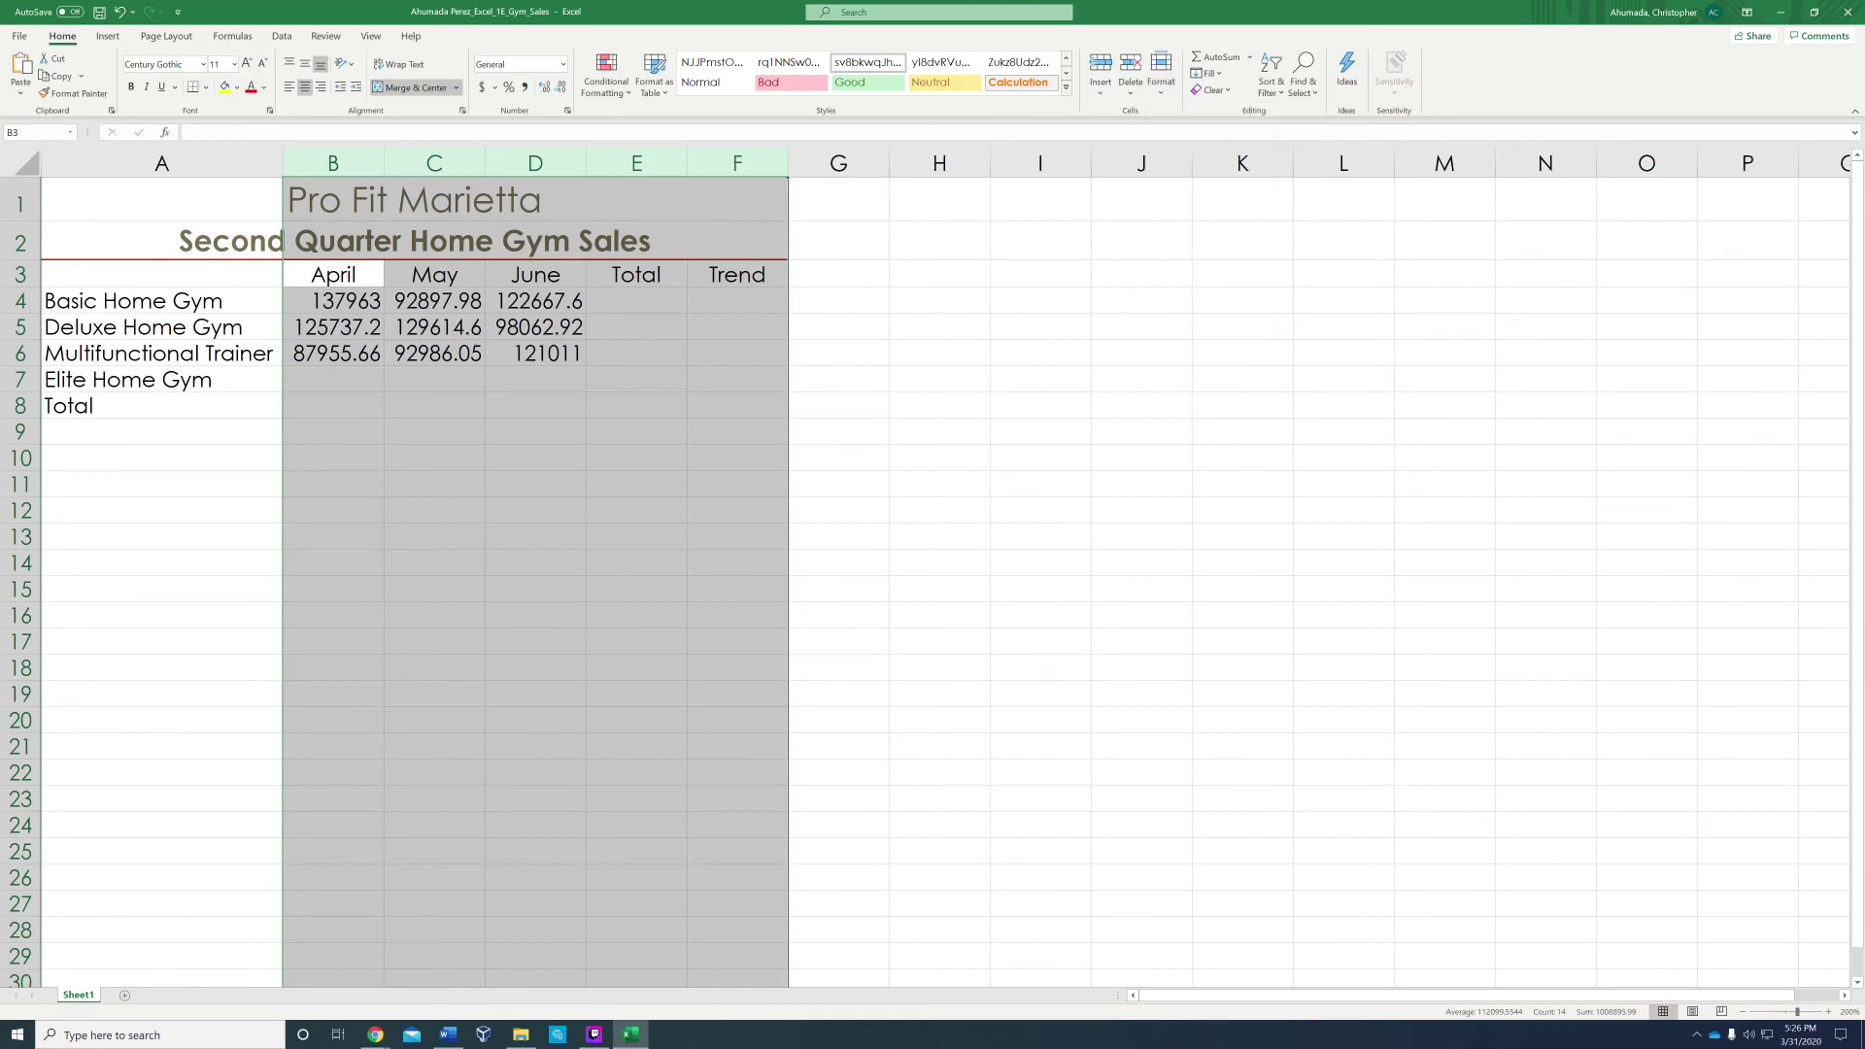
pyautogui.click(569, 418)
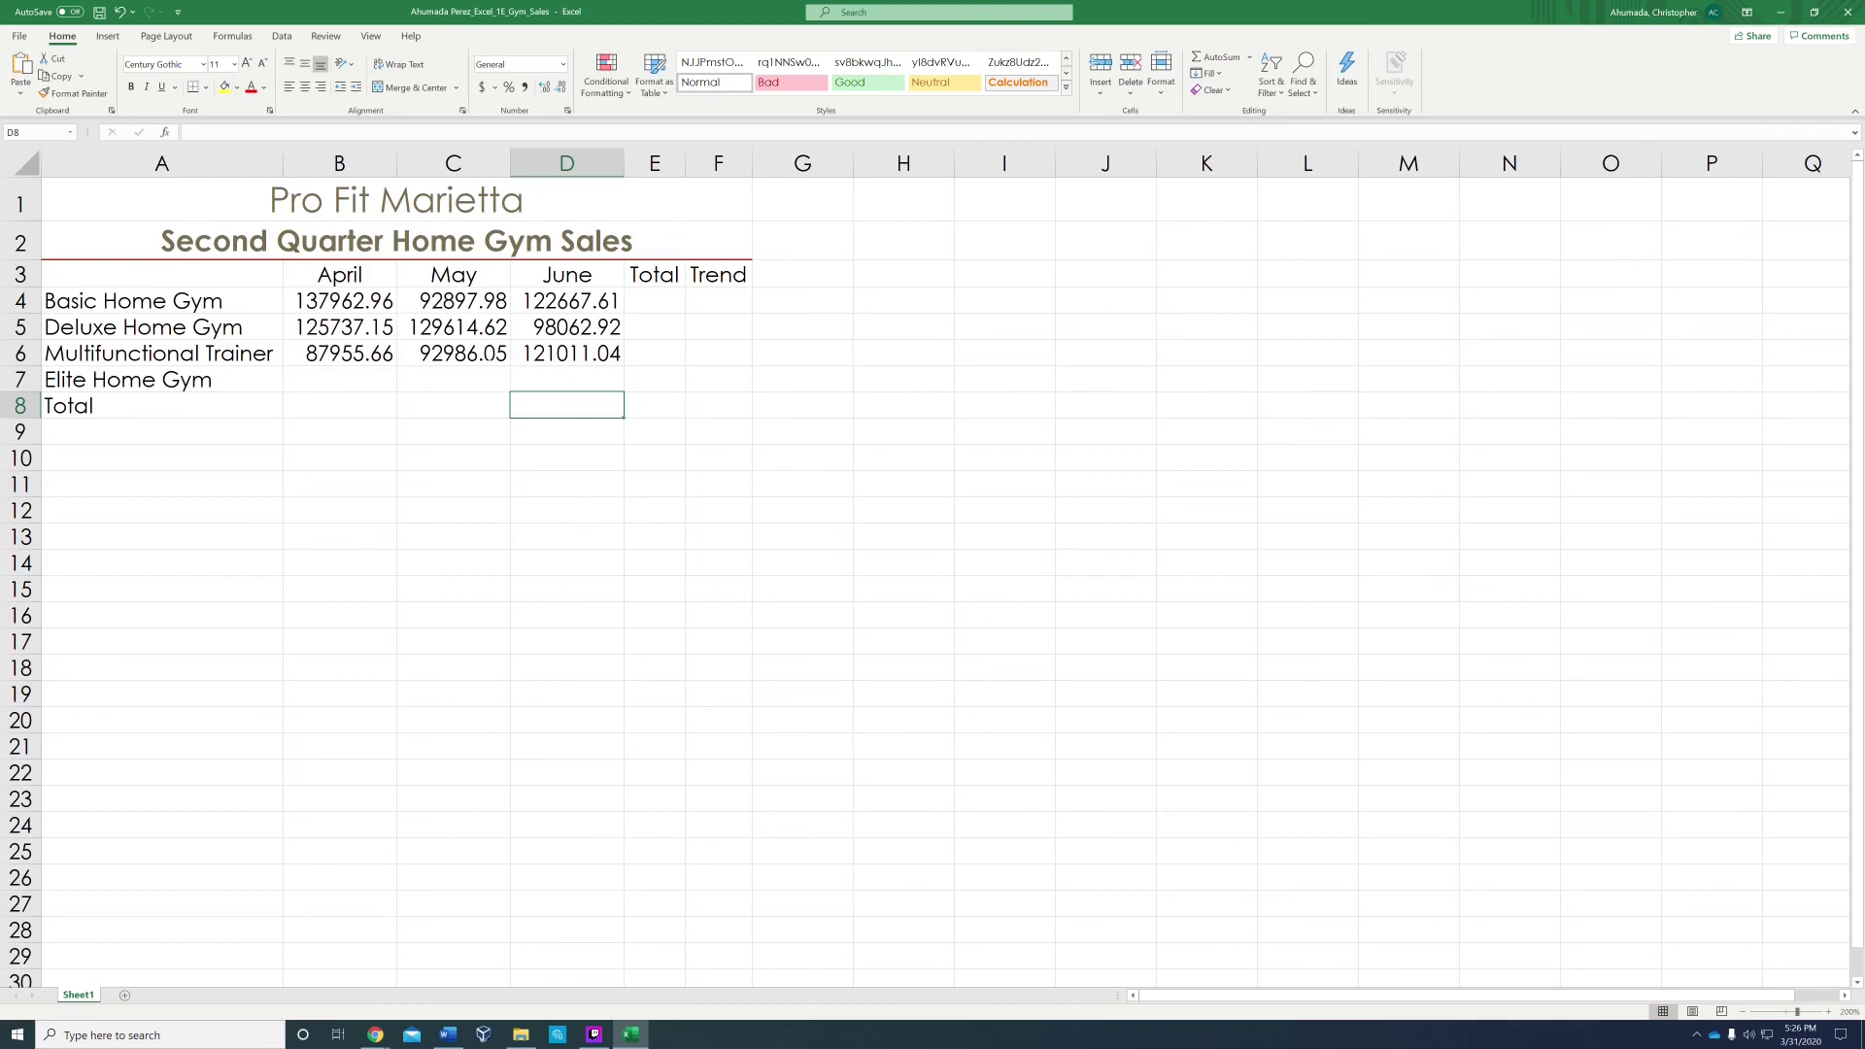
# Enter 137727.85, 121691.64 and 128964.64 in B7:D7 for Elite Home Gym.
pyautogui.click(339, 379)
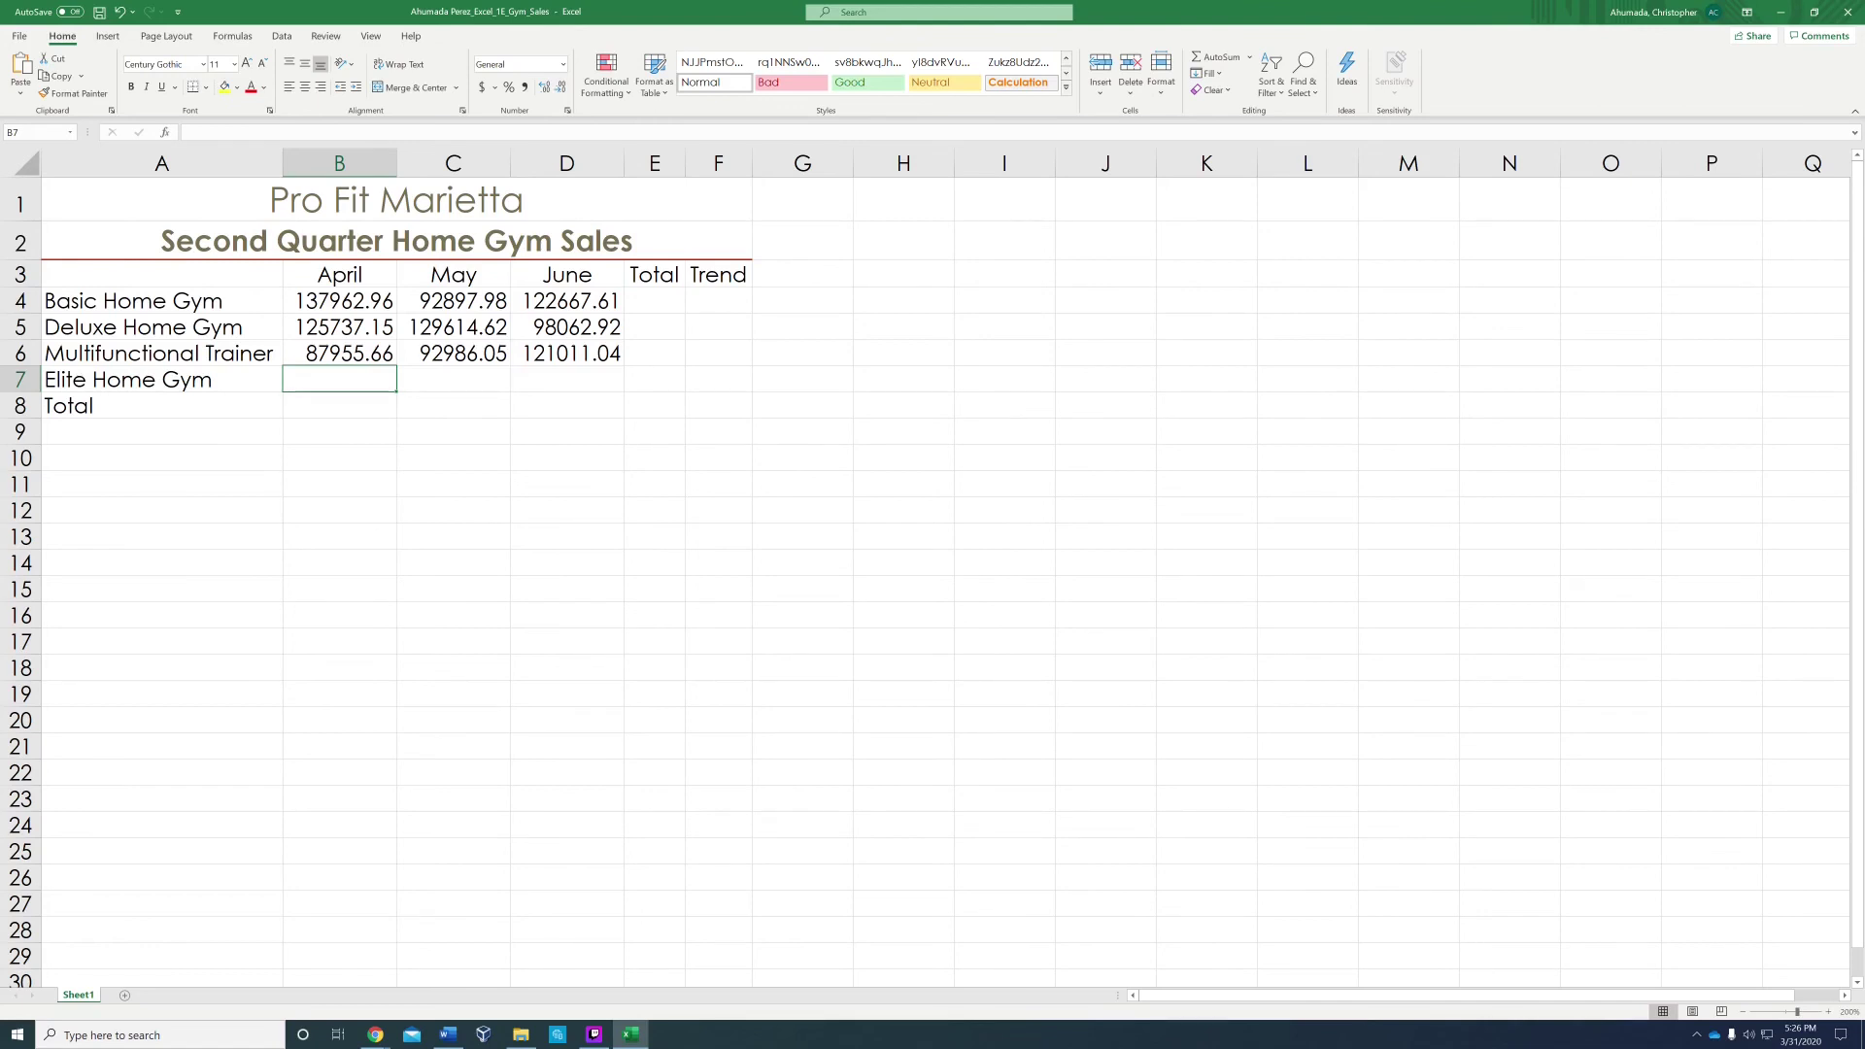
pyautogui.write('13772')
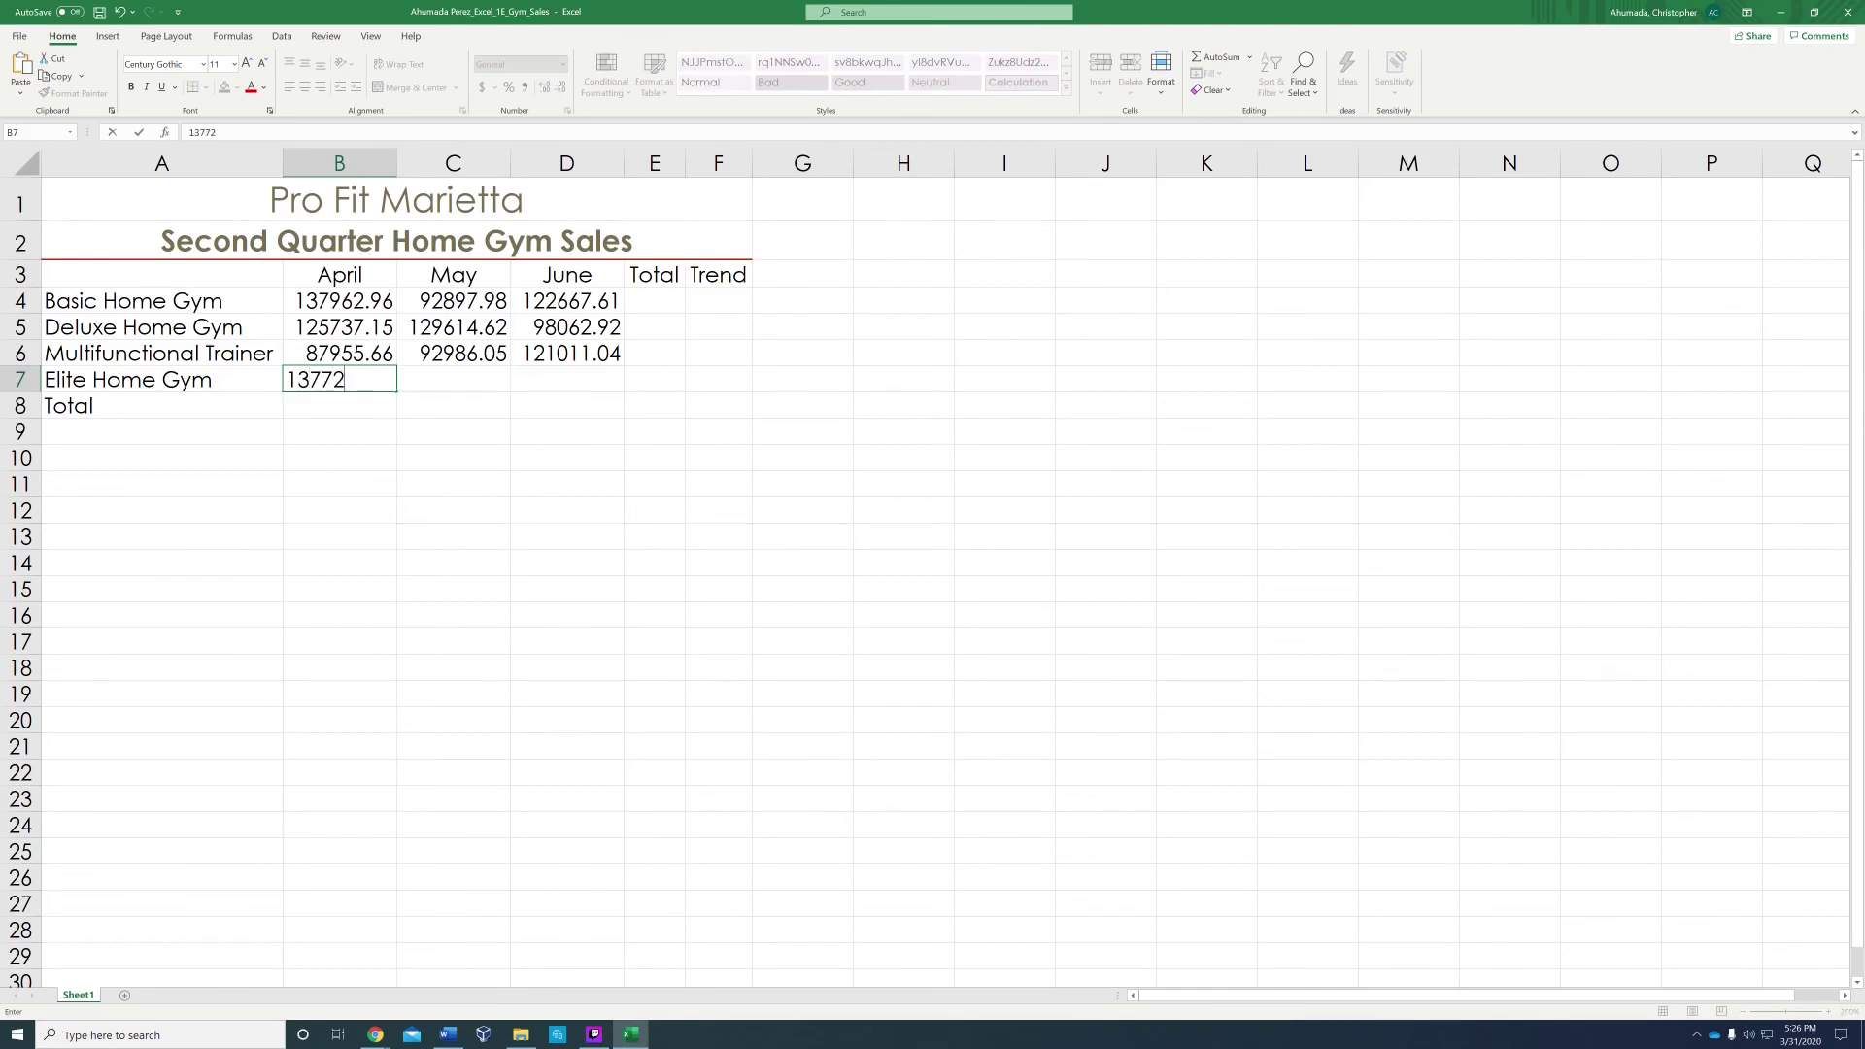
pyautogui.write('7.85')
pyautogui.press('Tab')
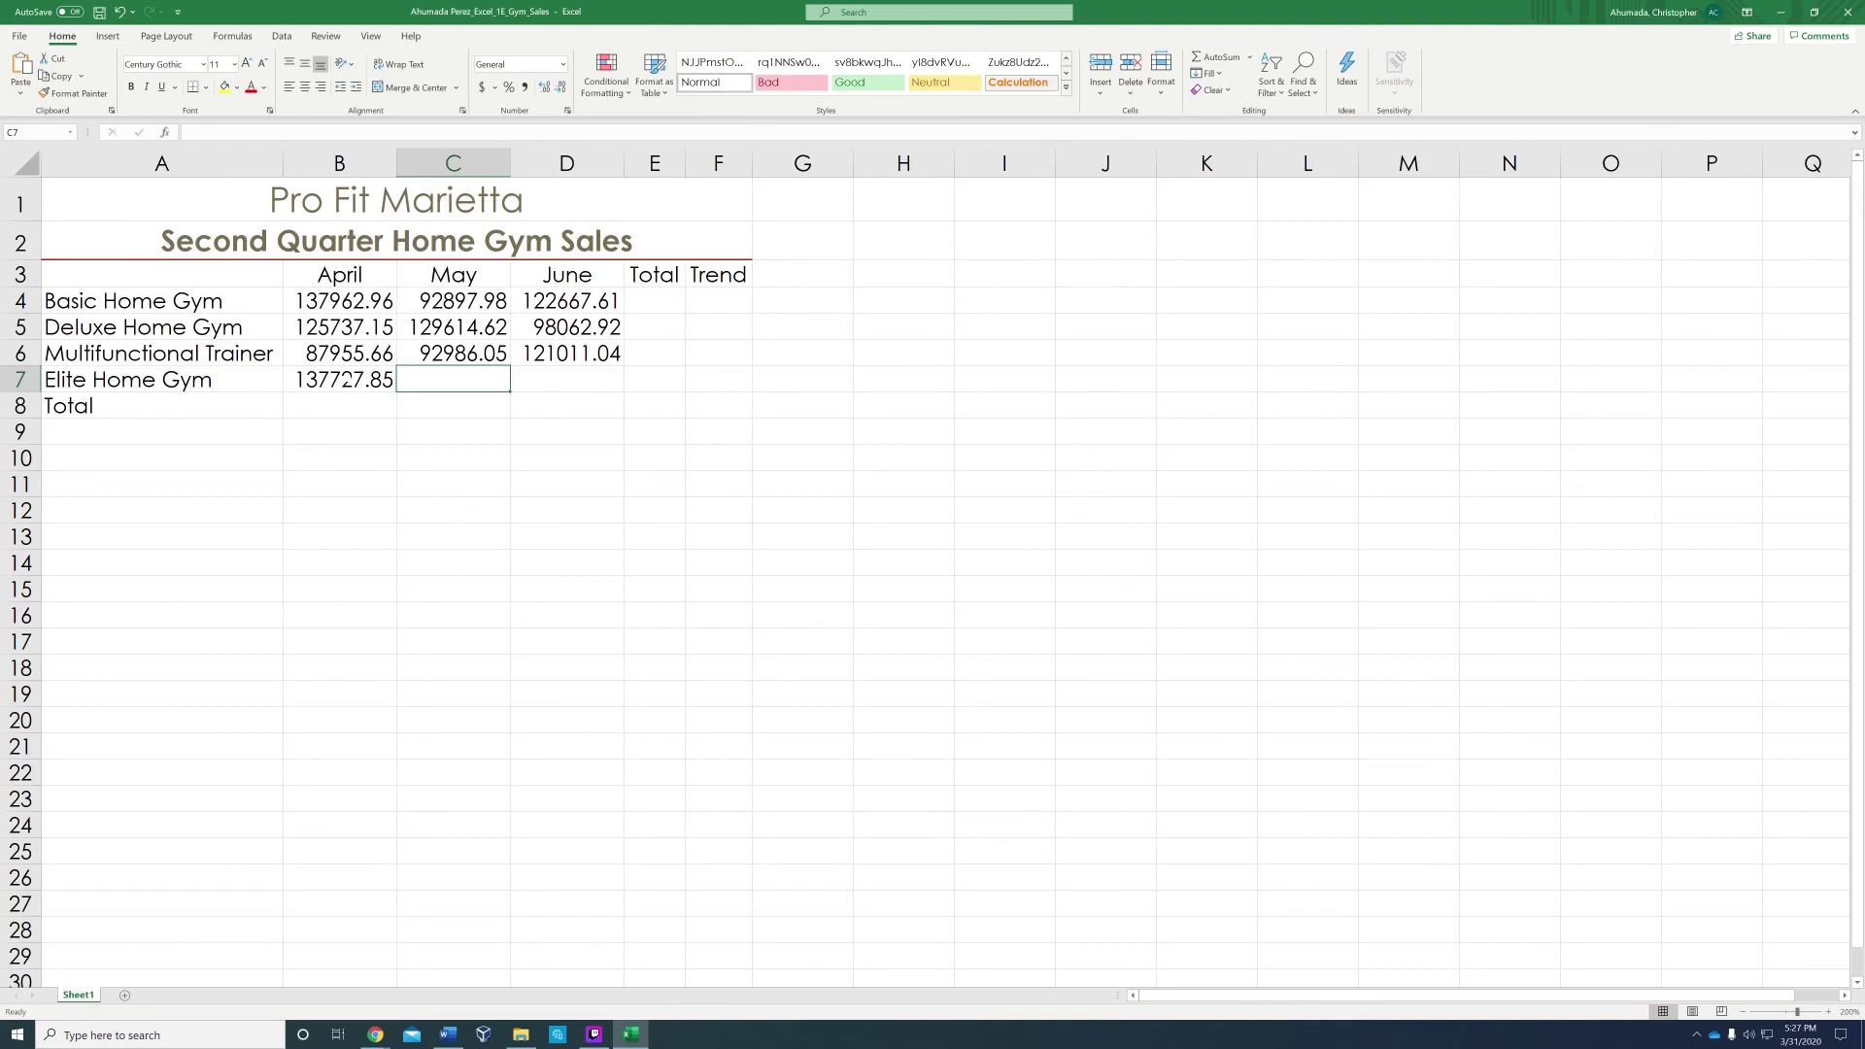
pyautogui.write('12')
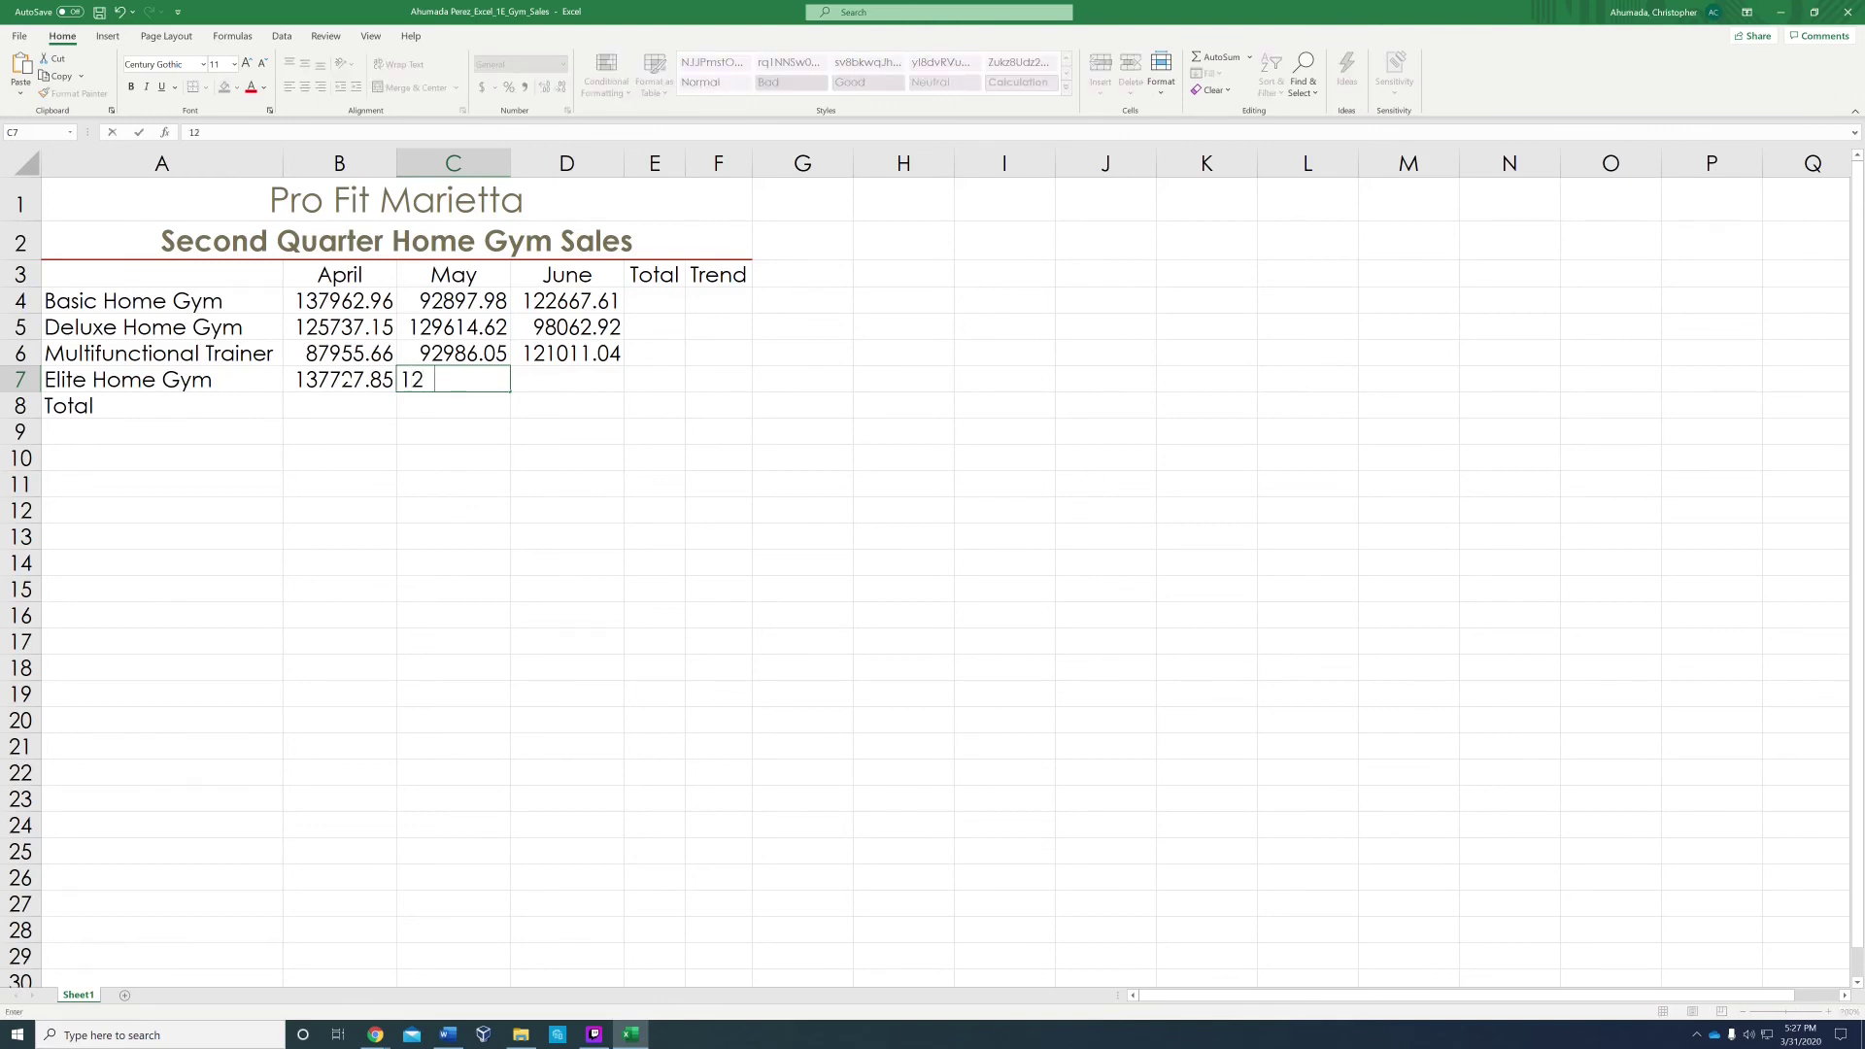
pyautogui.write('1691.64')
pyautogui.press('Tab')
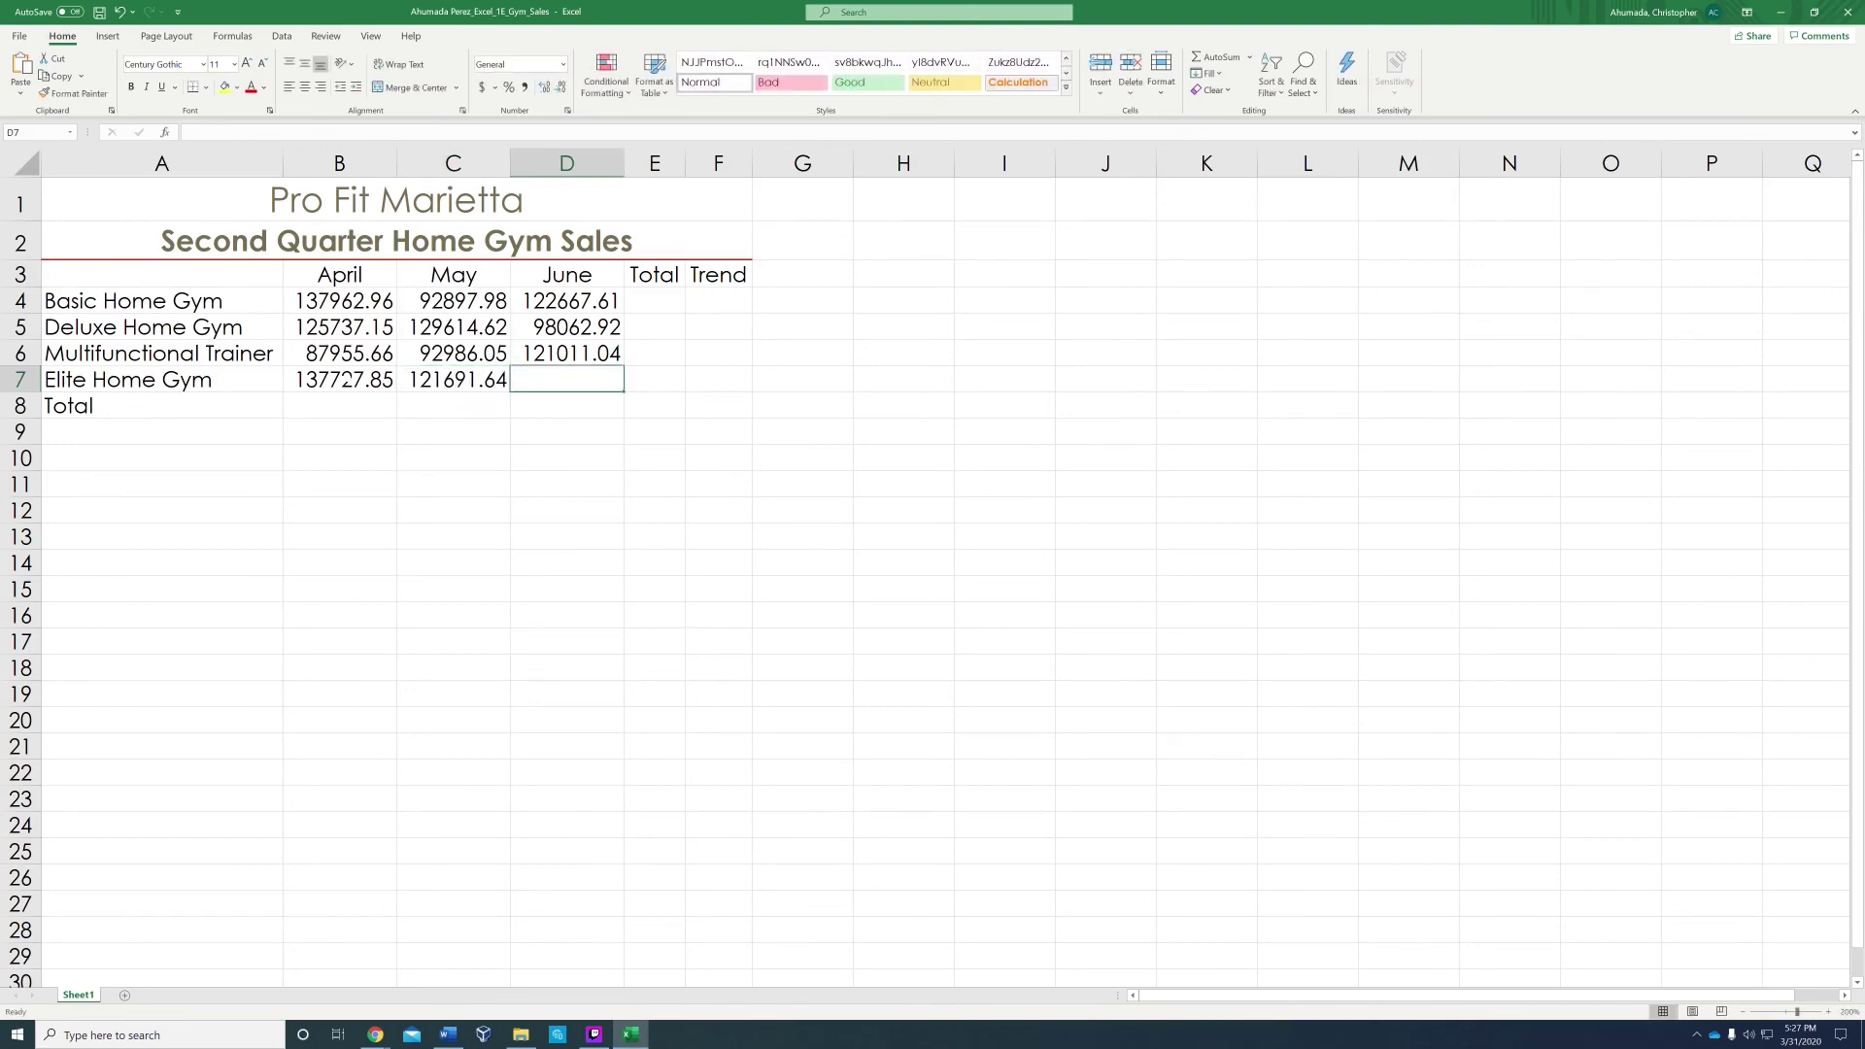
pyautogui.write('128')
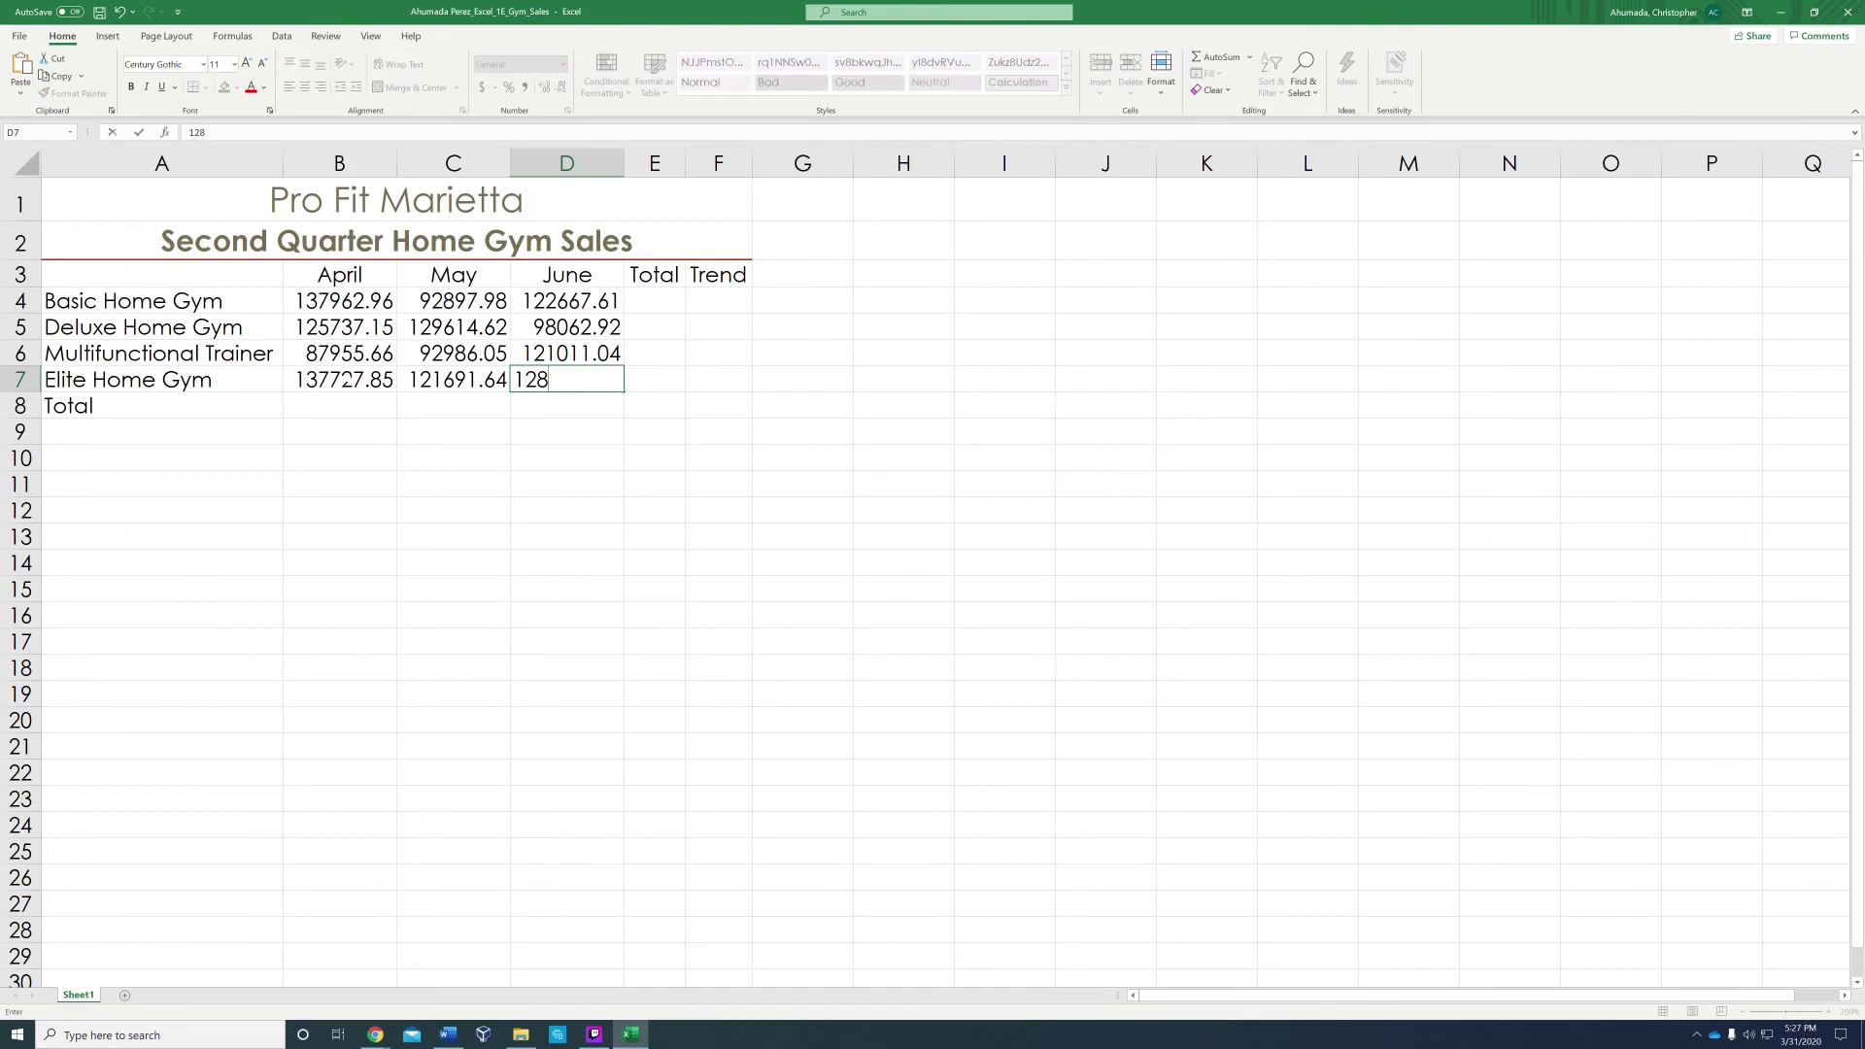
pyautogui.write('964.64')
pyautogui.press('Tab')
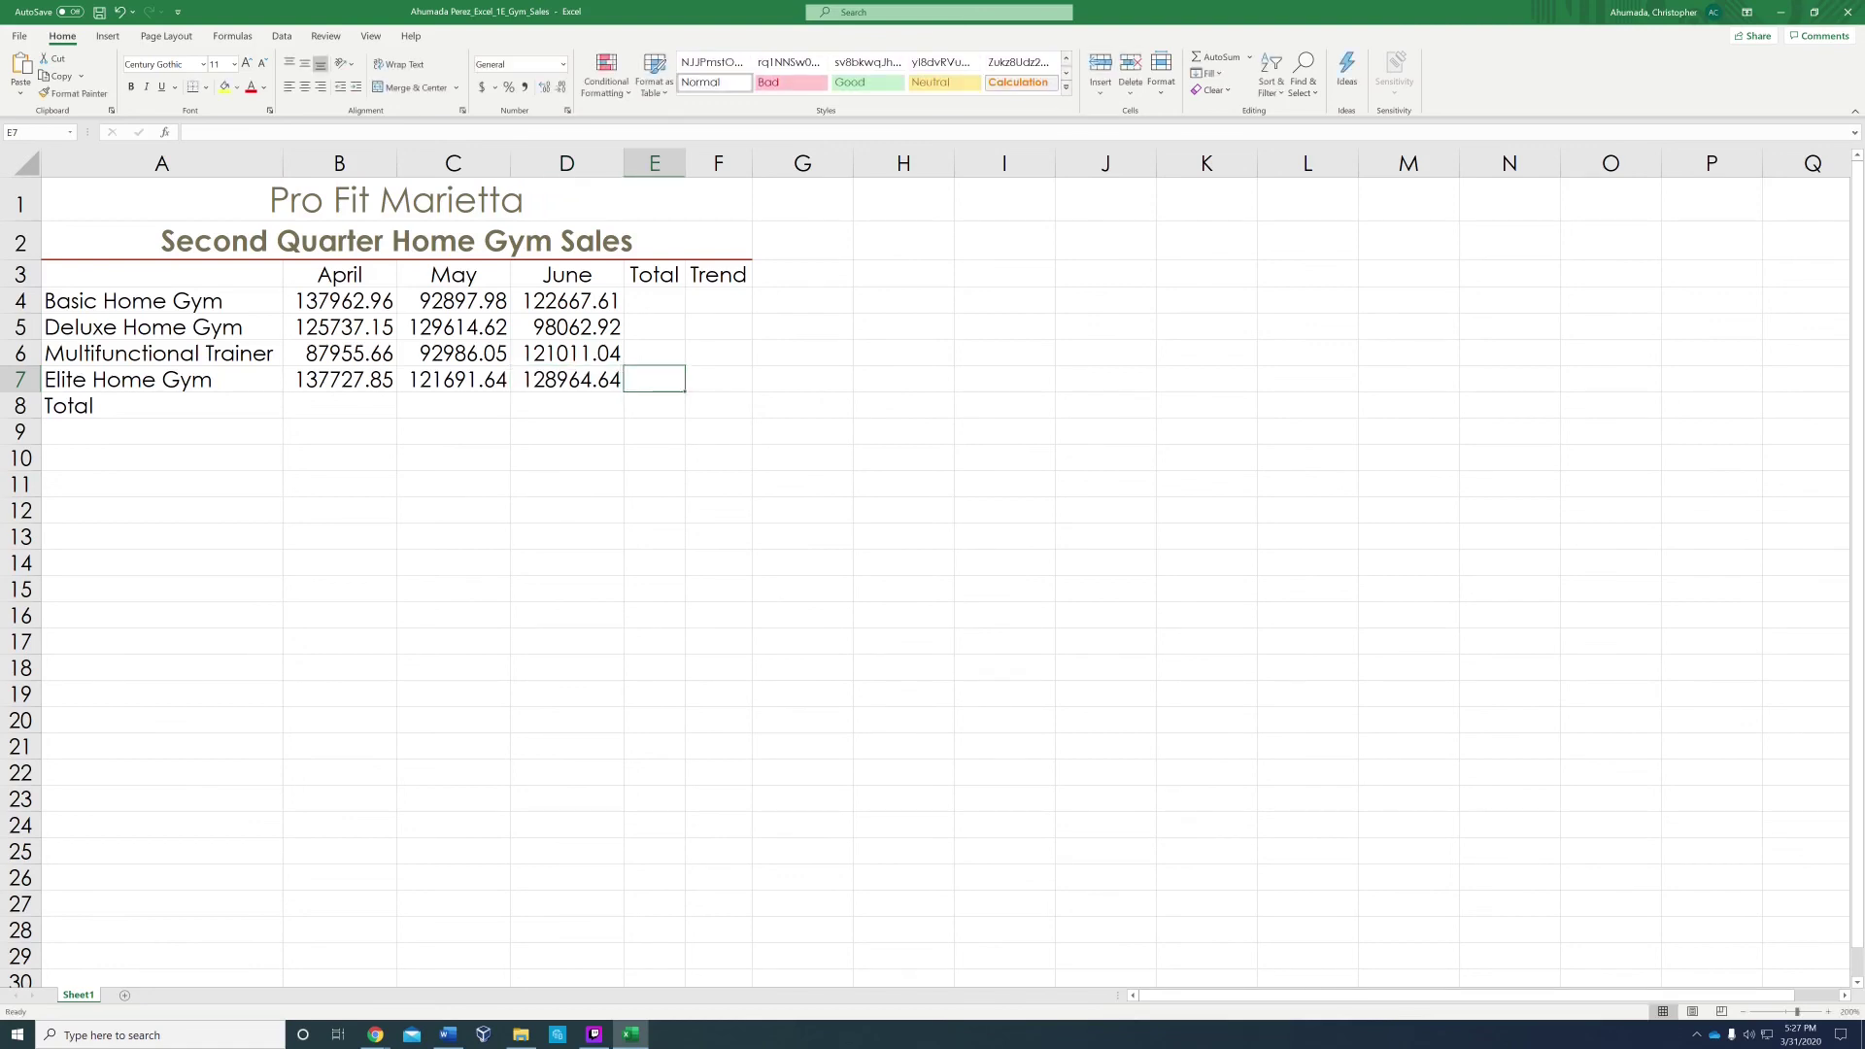